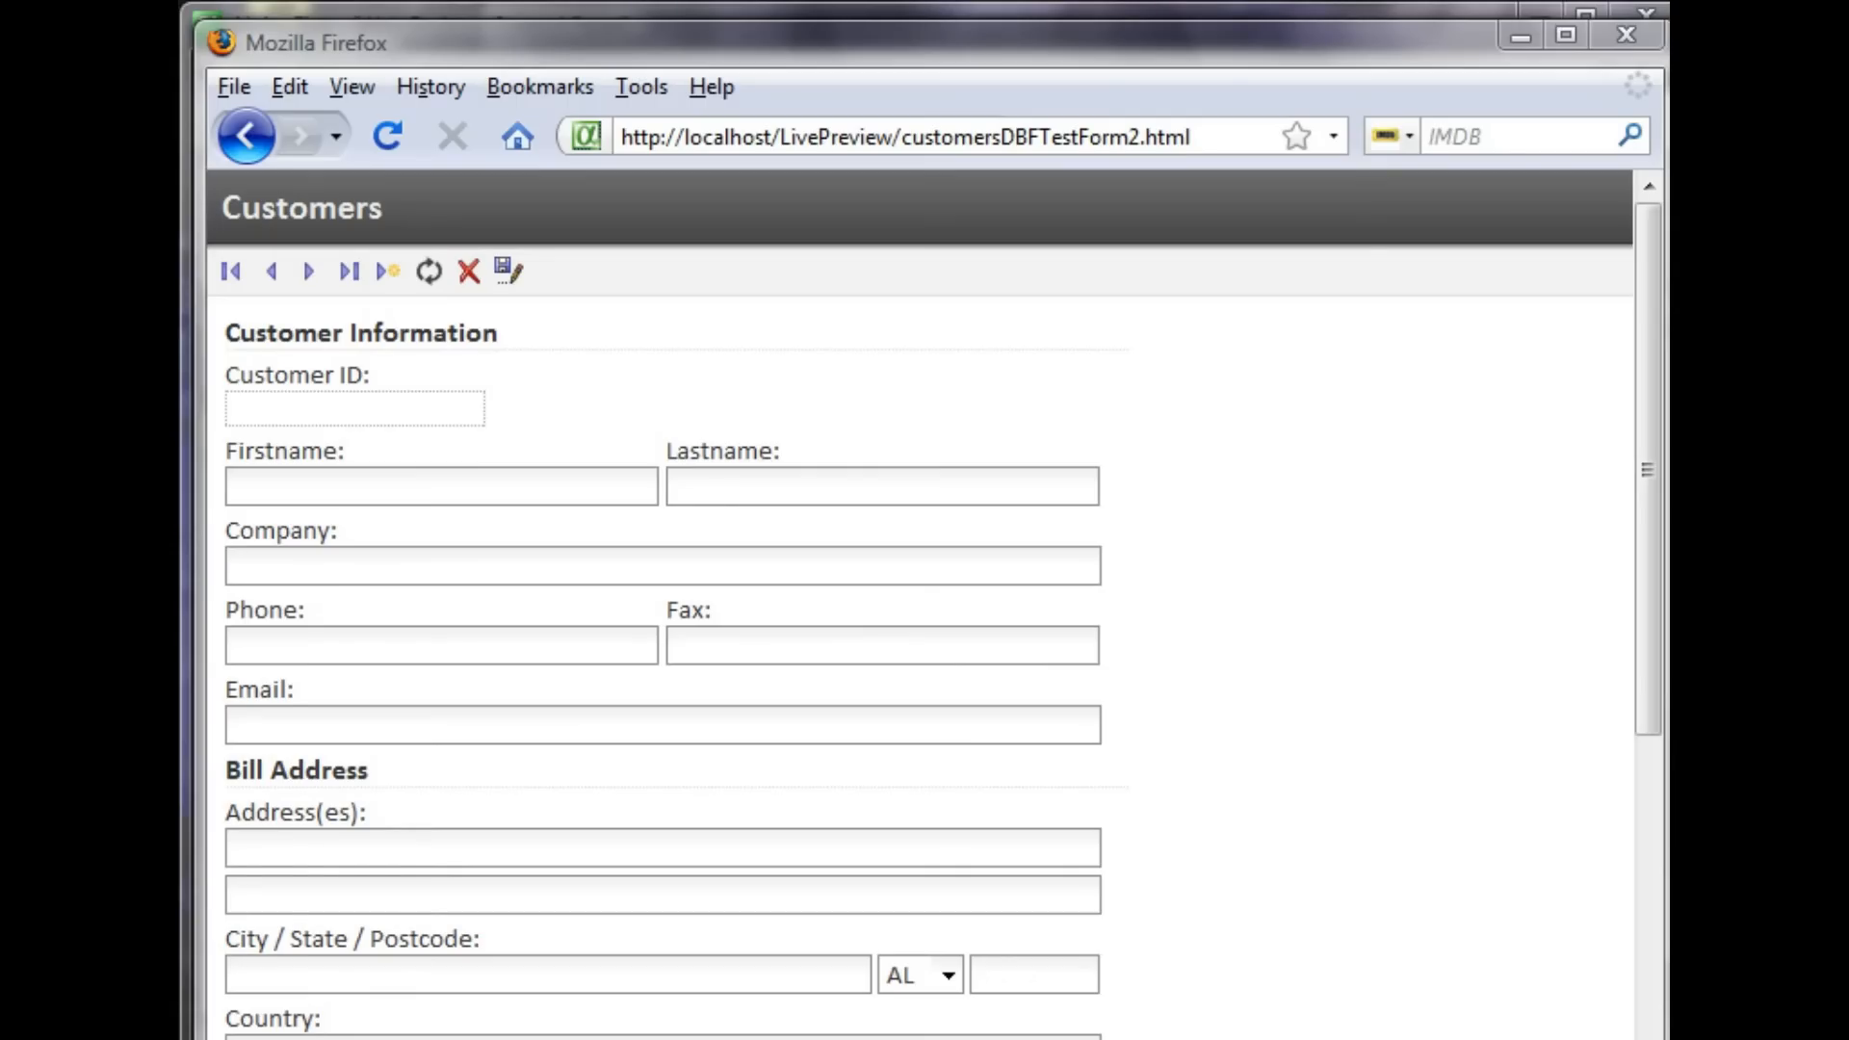
- Look over the Customers HTML form from customer information down to the shipping address, and switch back to Alpha Five
scroll(764, 540, down, 5)
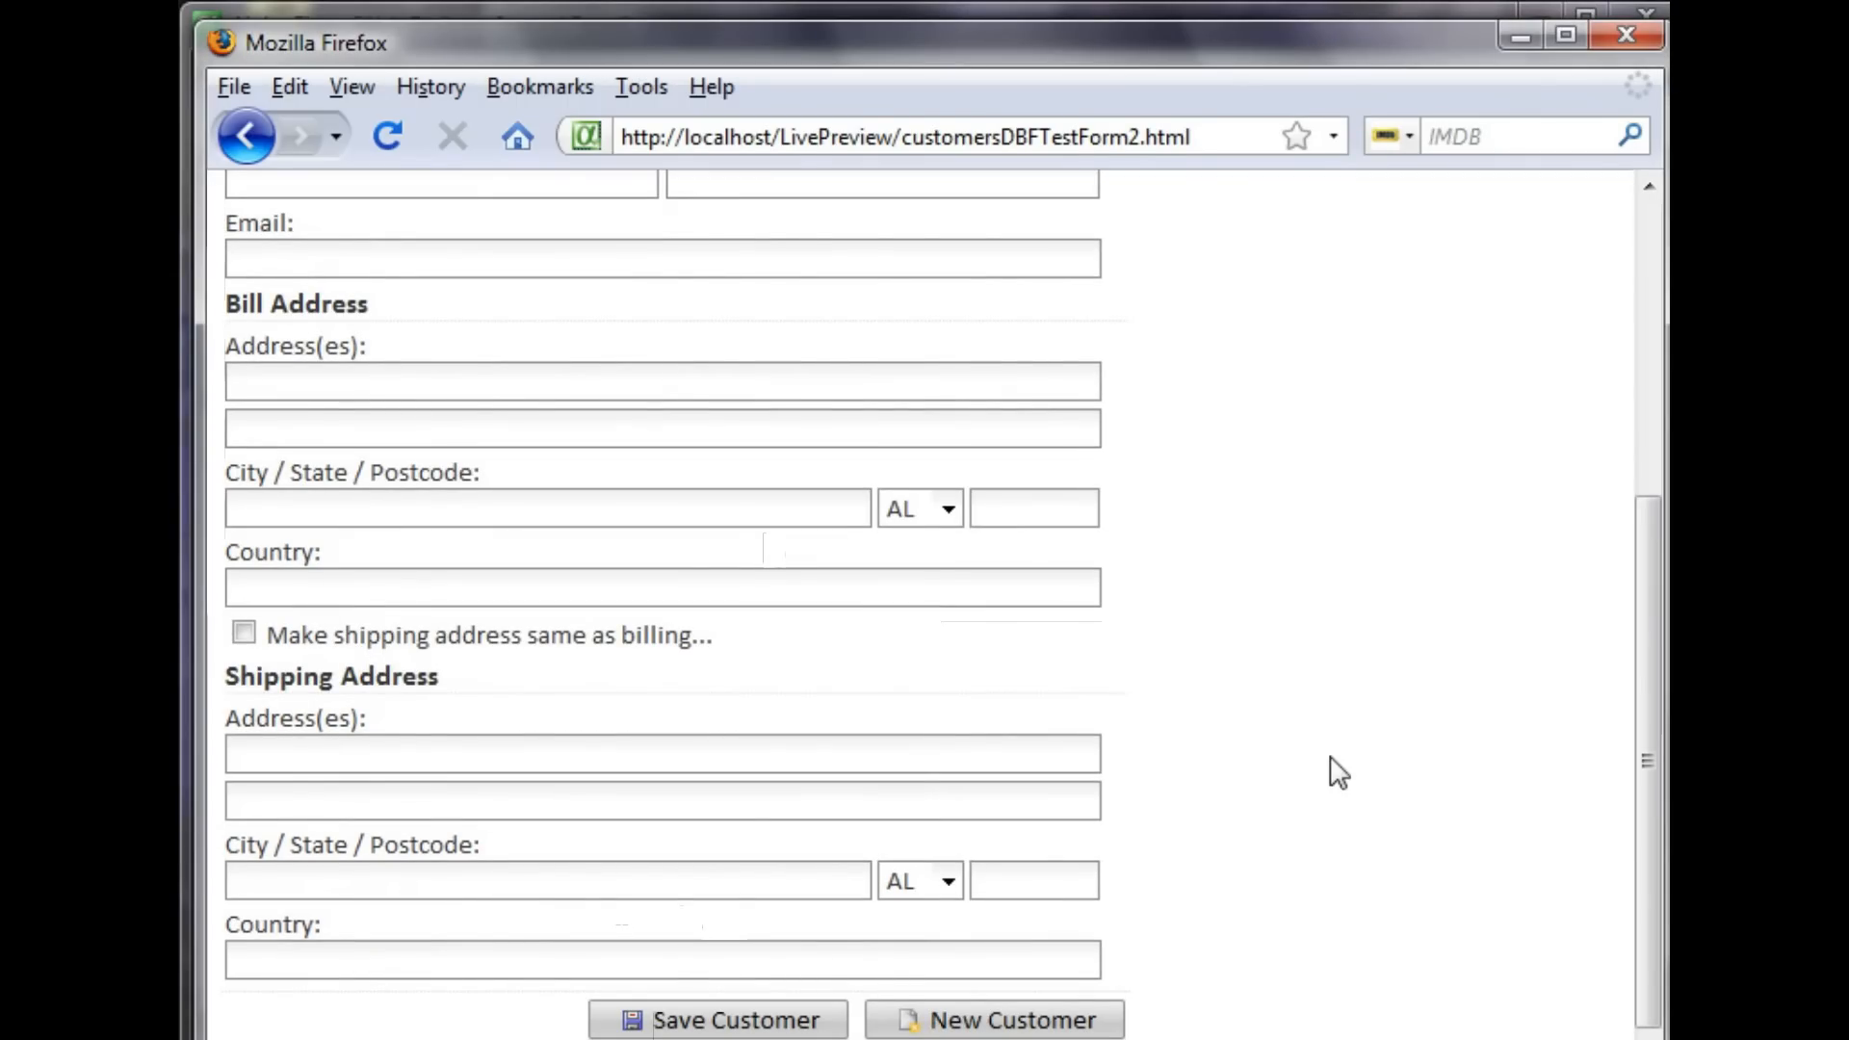
scroll(1338, 774, up, 5)
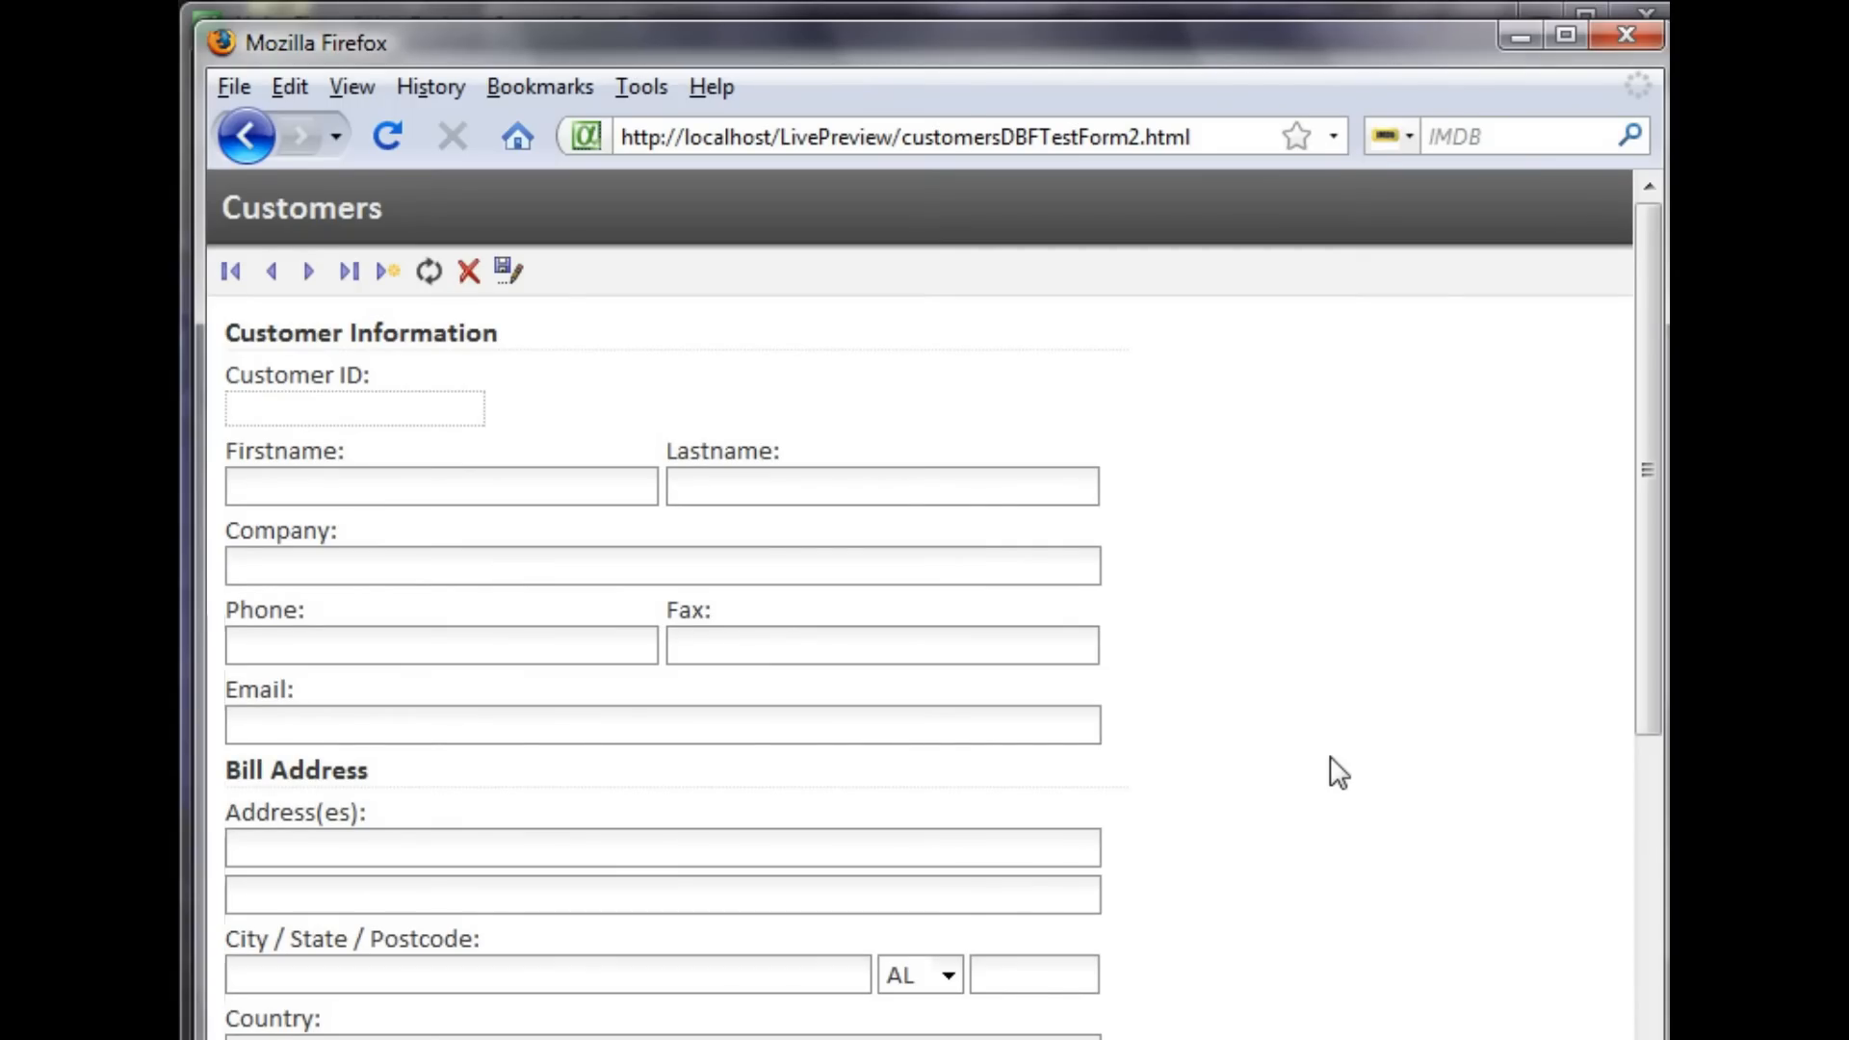
click(1120, 9)
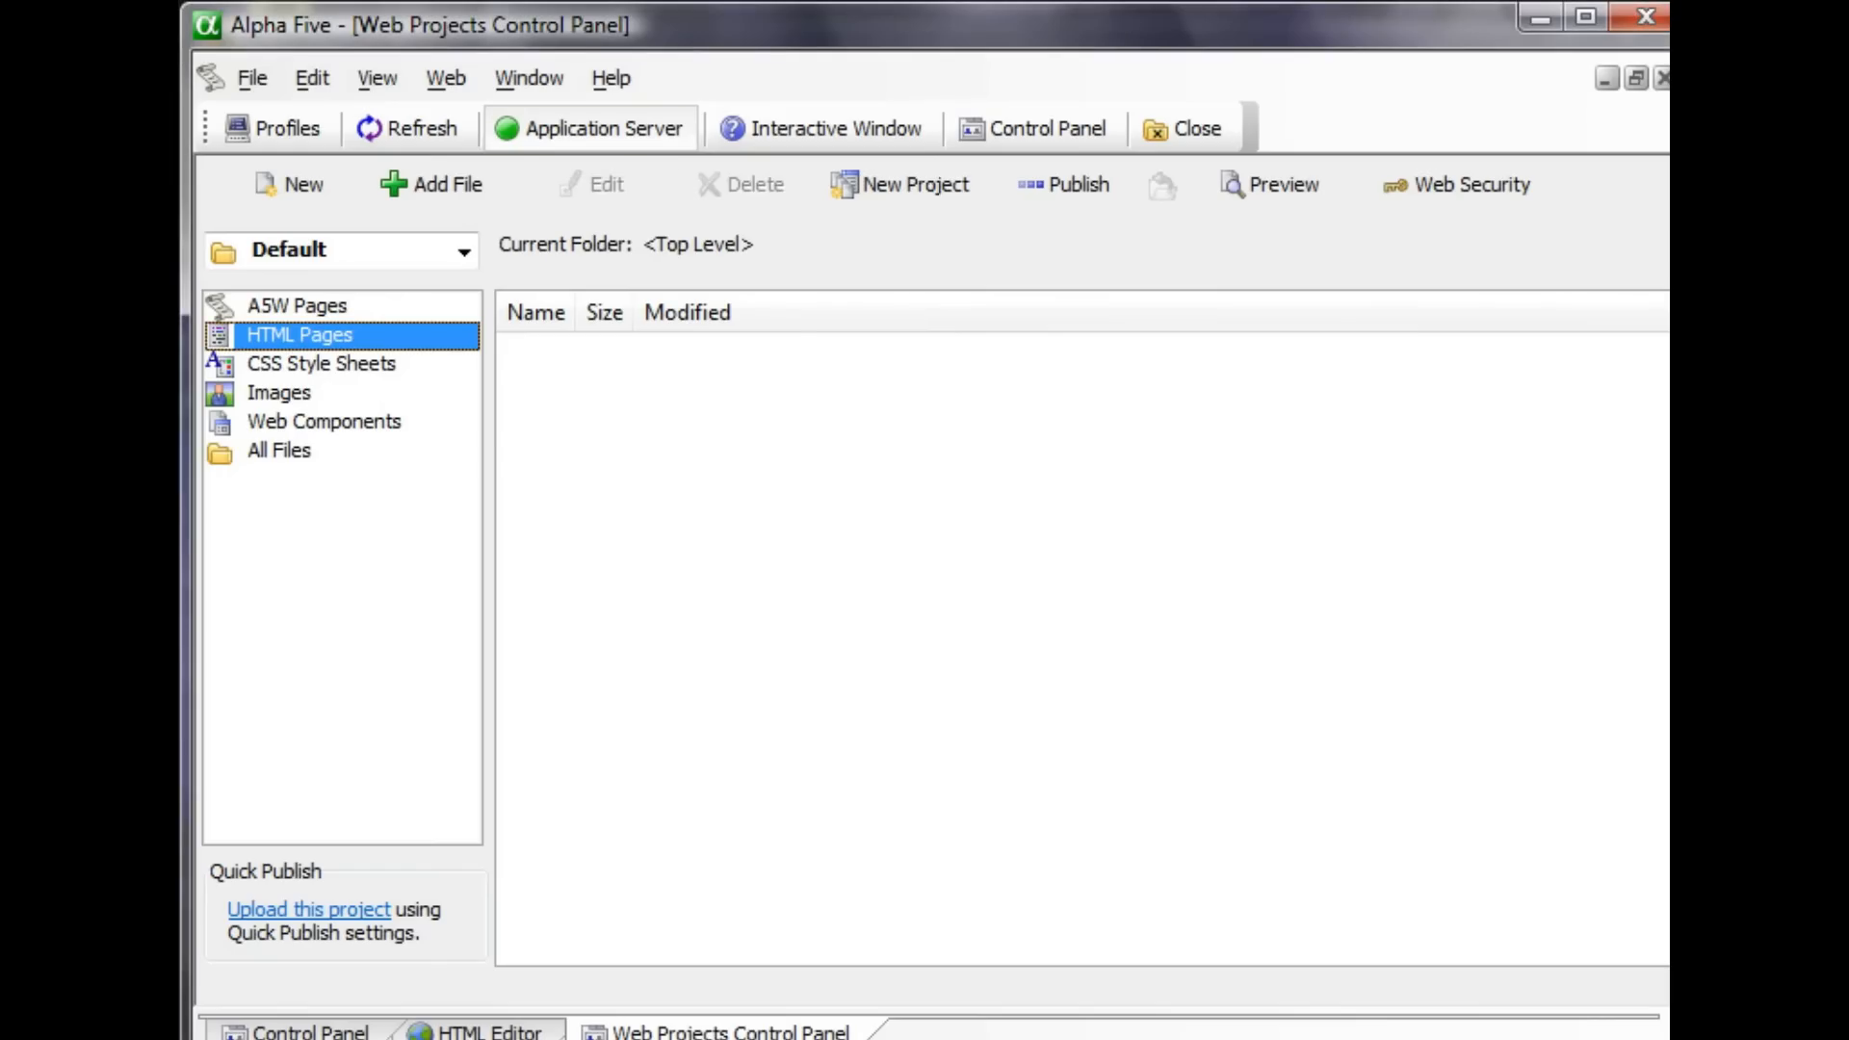
- Create a new A5W page using the Import option to start the Import HTML Genie
click(326, 200)
click(718, 393)
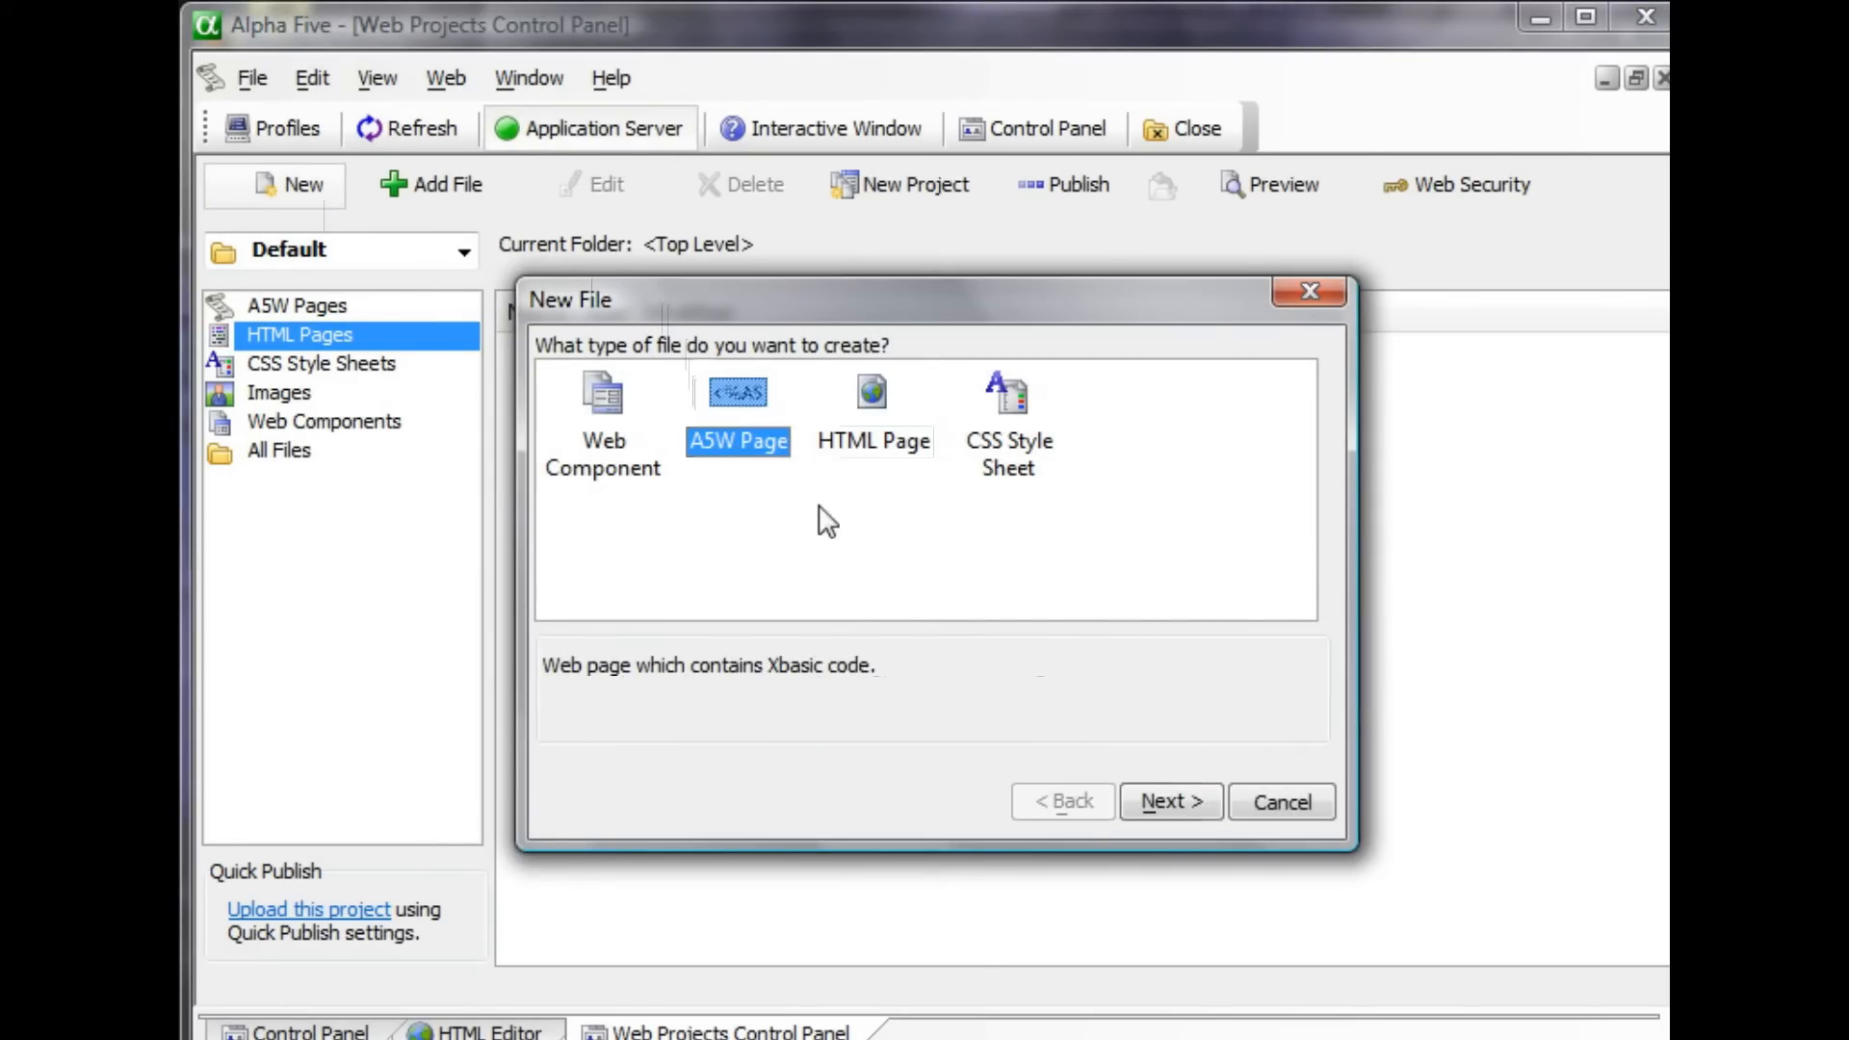
click(1168, 804)
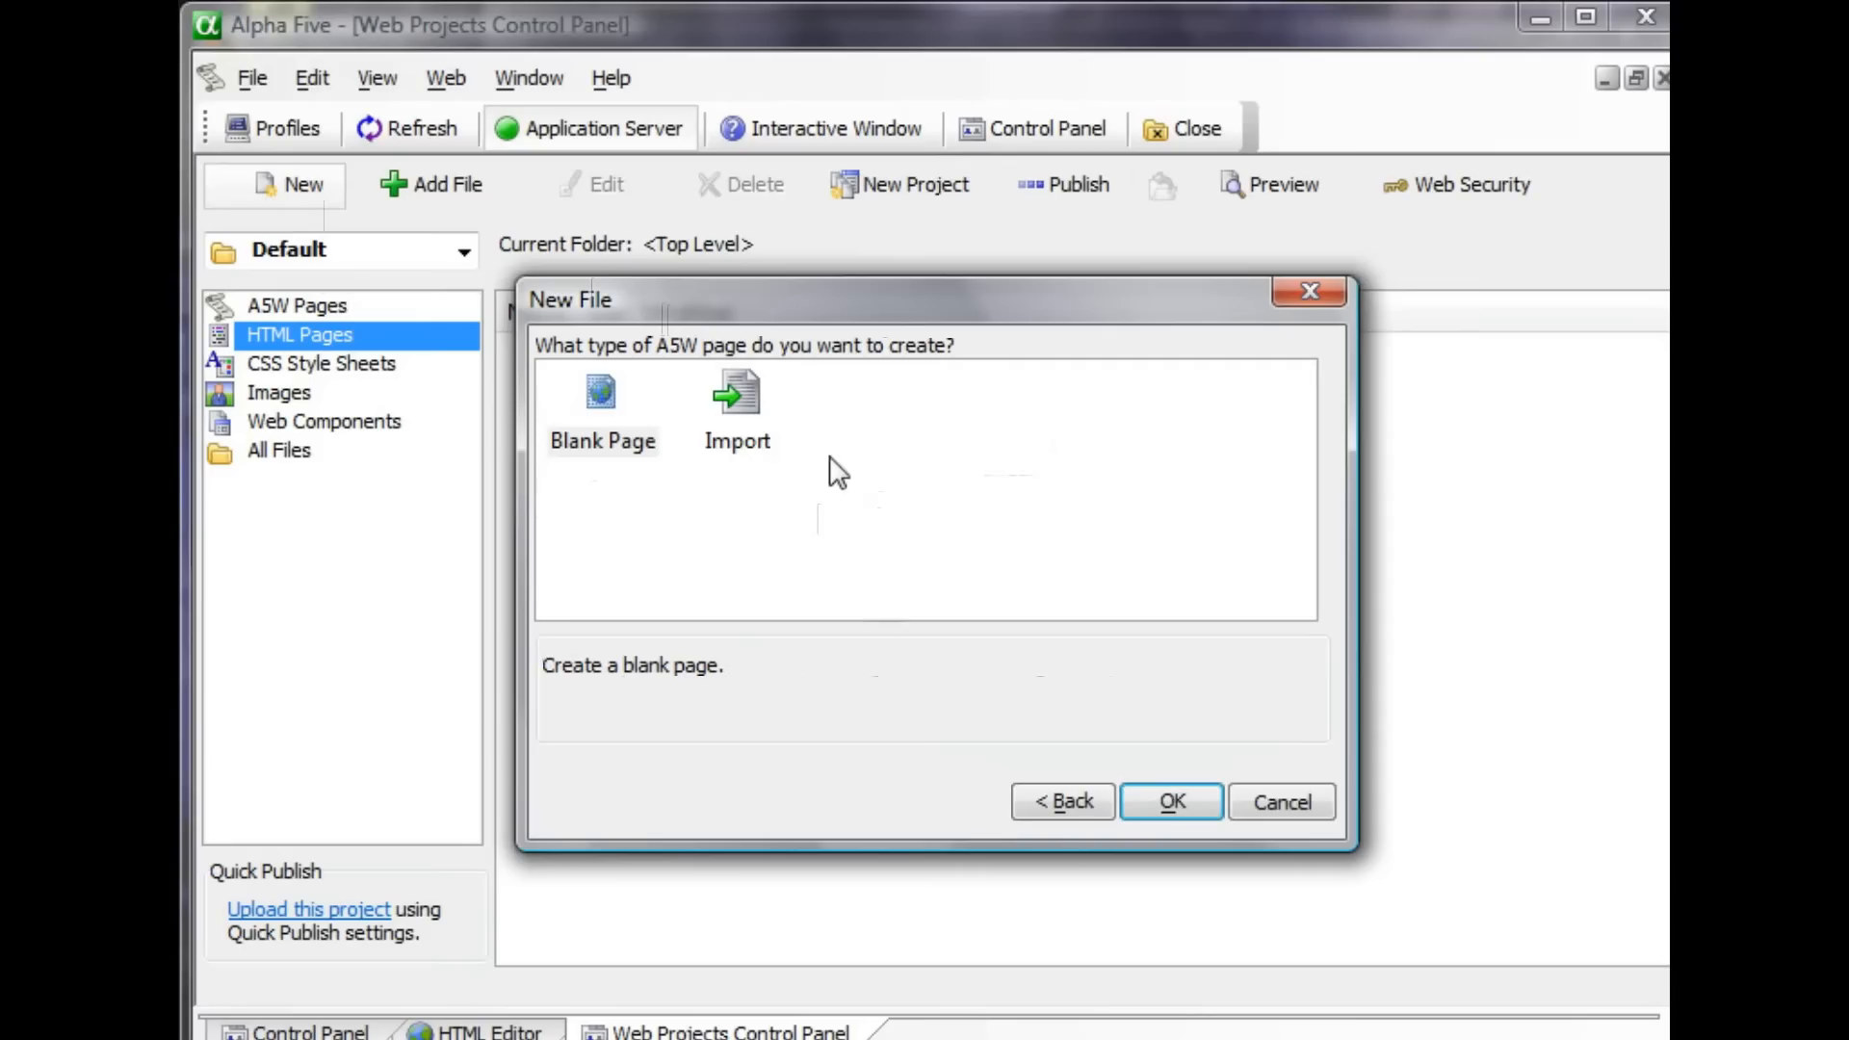
click(756, 431)
double_click(755, 427)
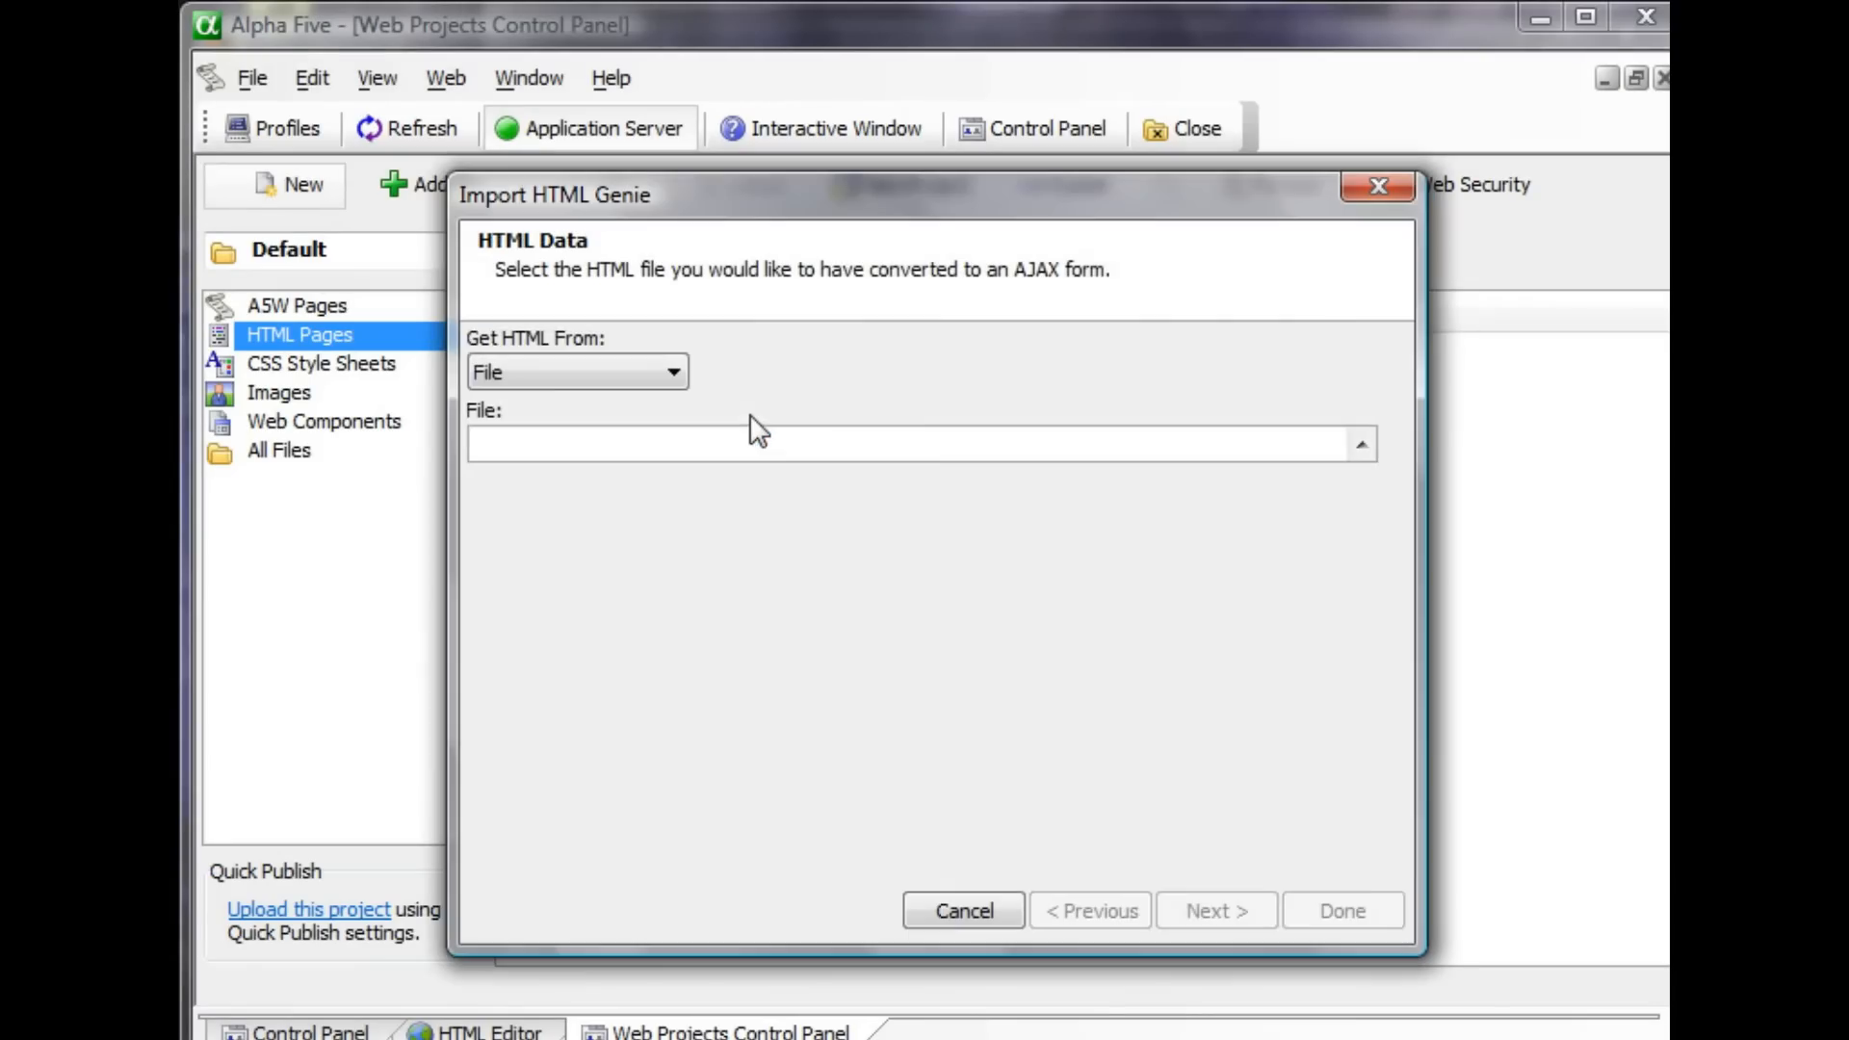
drag(811, 214, 853, 104)
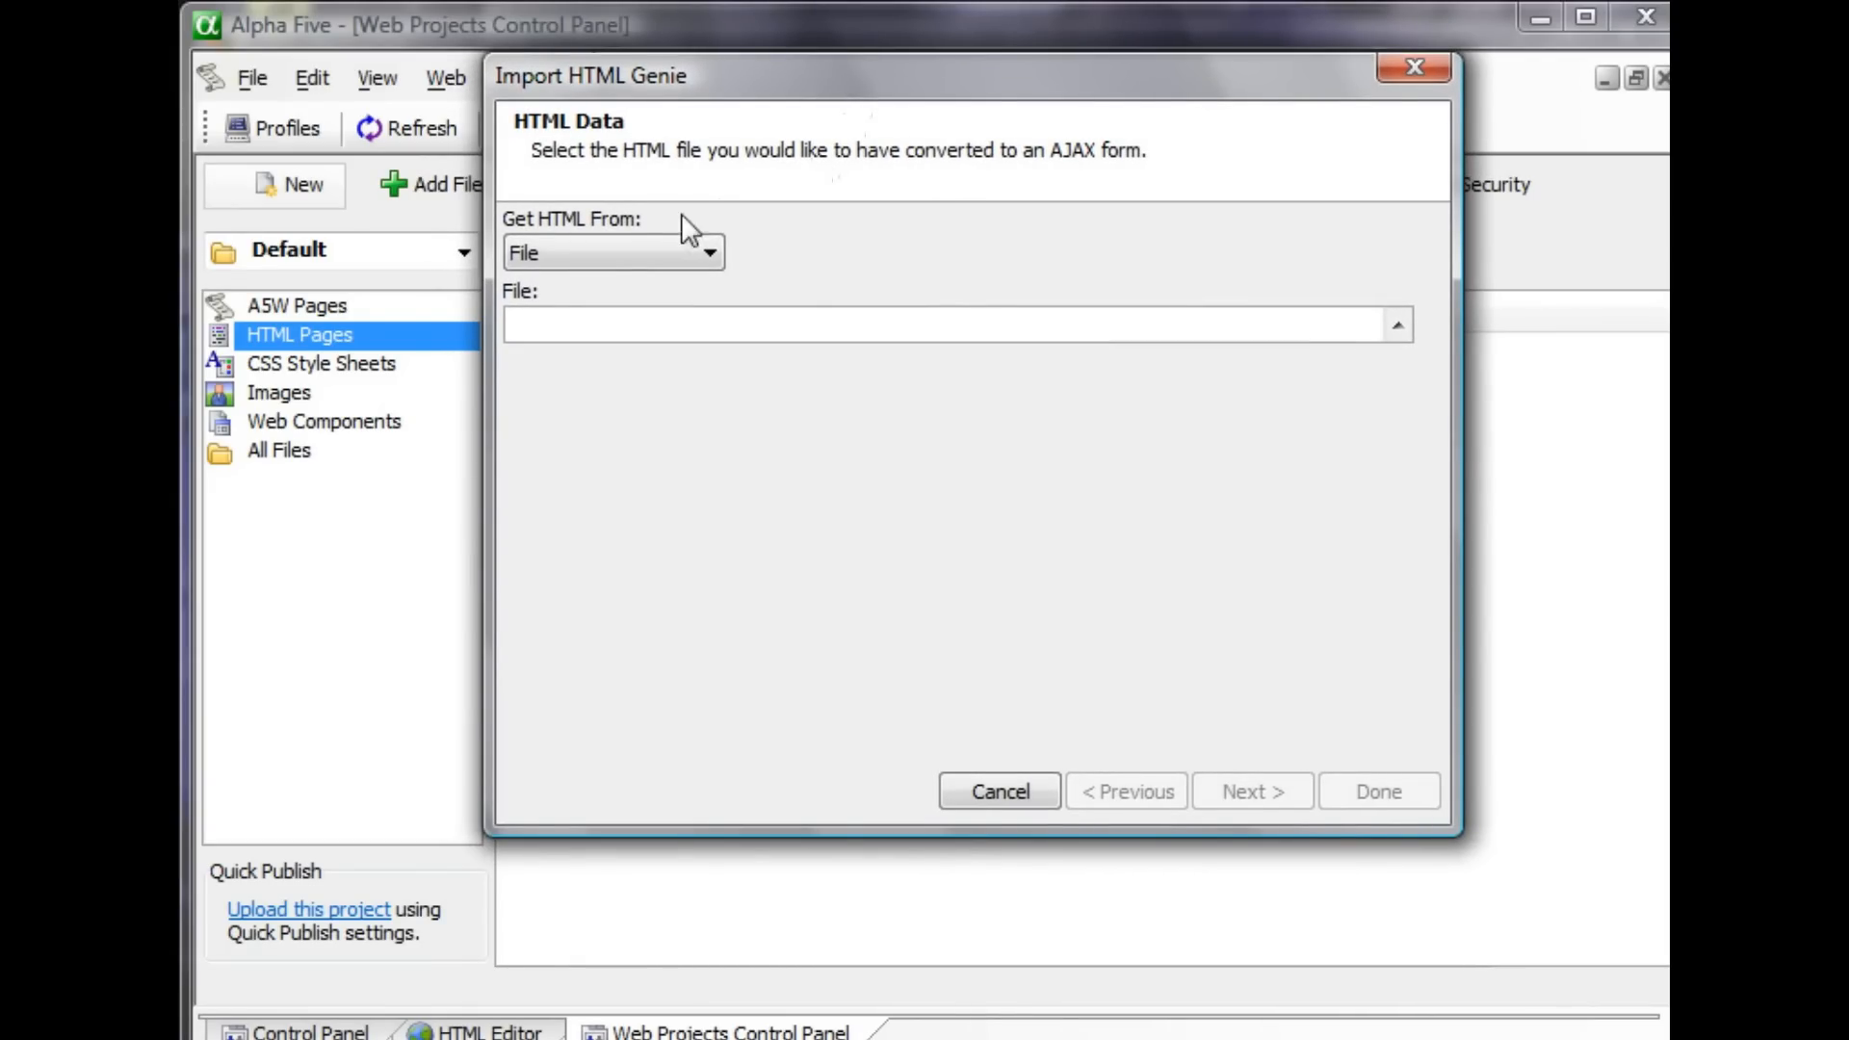
click(650, 237)
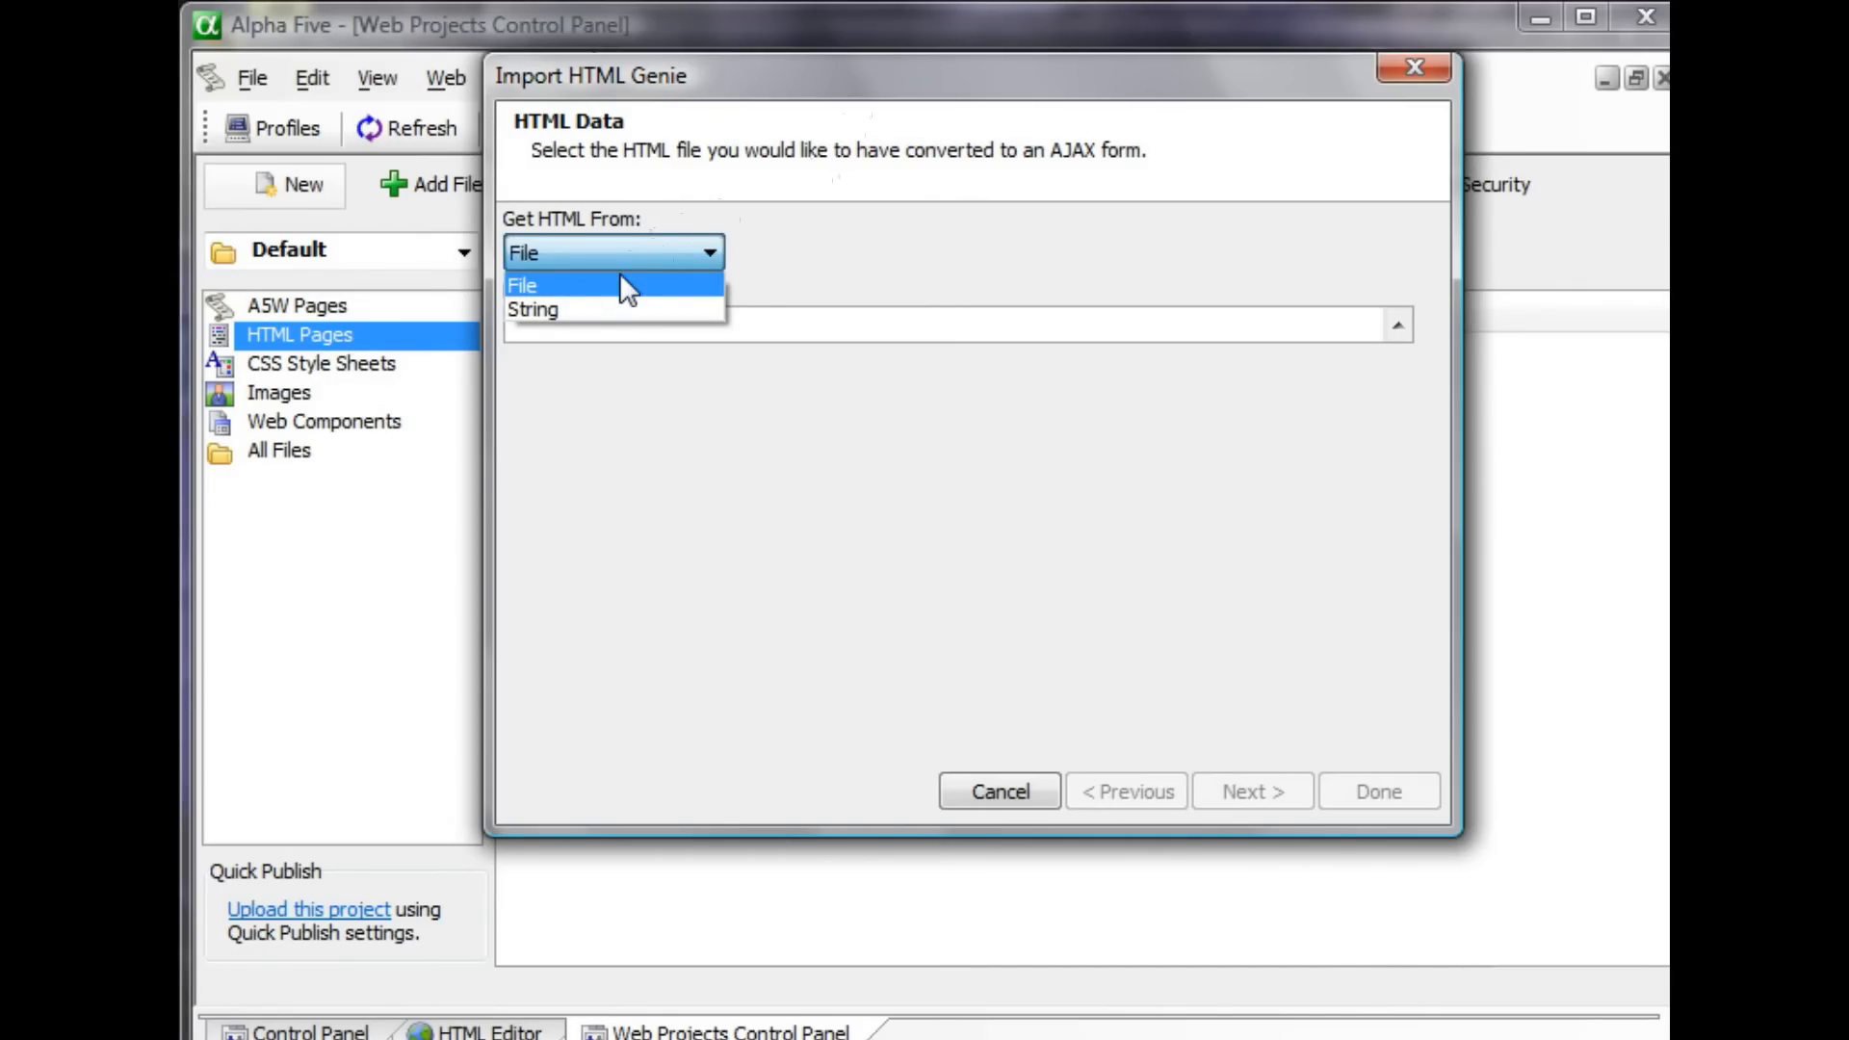
click(620, 308)
click(660, 252)
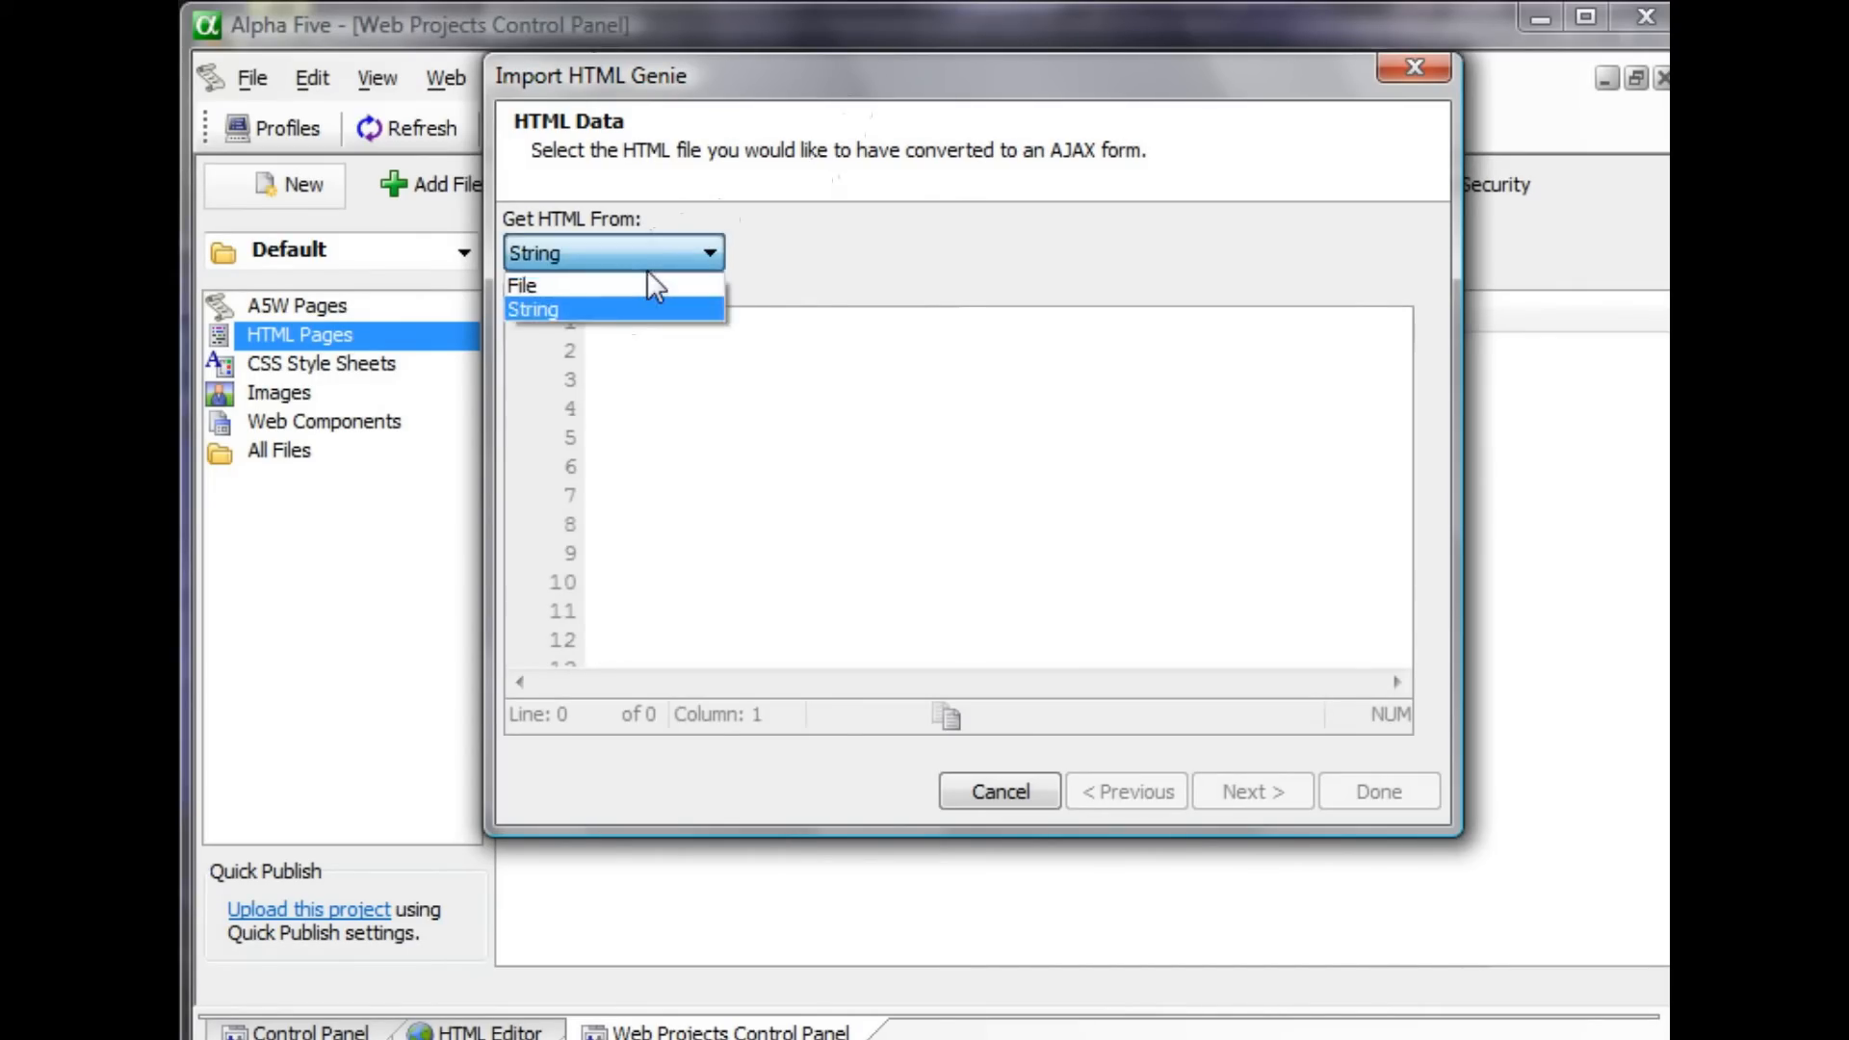
click(650, 285)
- Load customersDBFTestForm2.html from the htmlImport folder as the HTML to convert and proceed to the form settings
click(1397, 326)
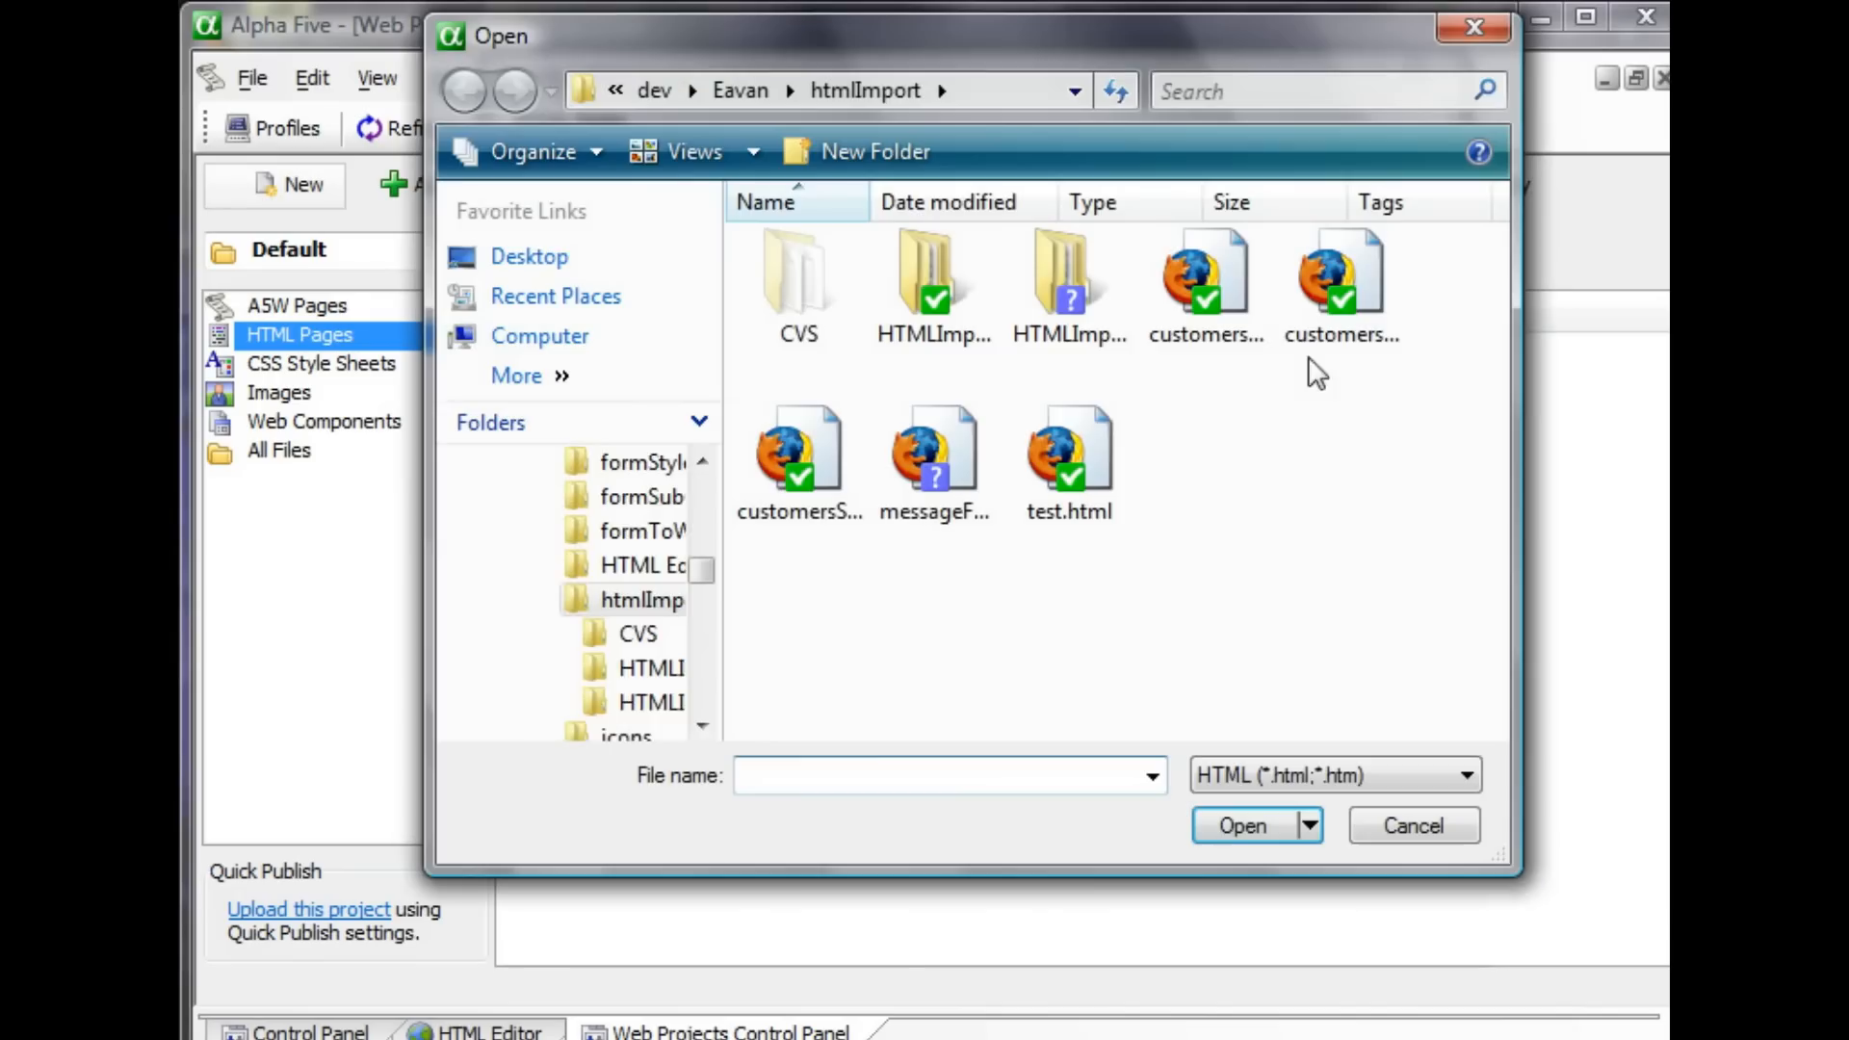
double_click(1358, 278)
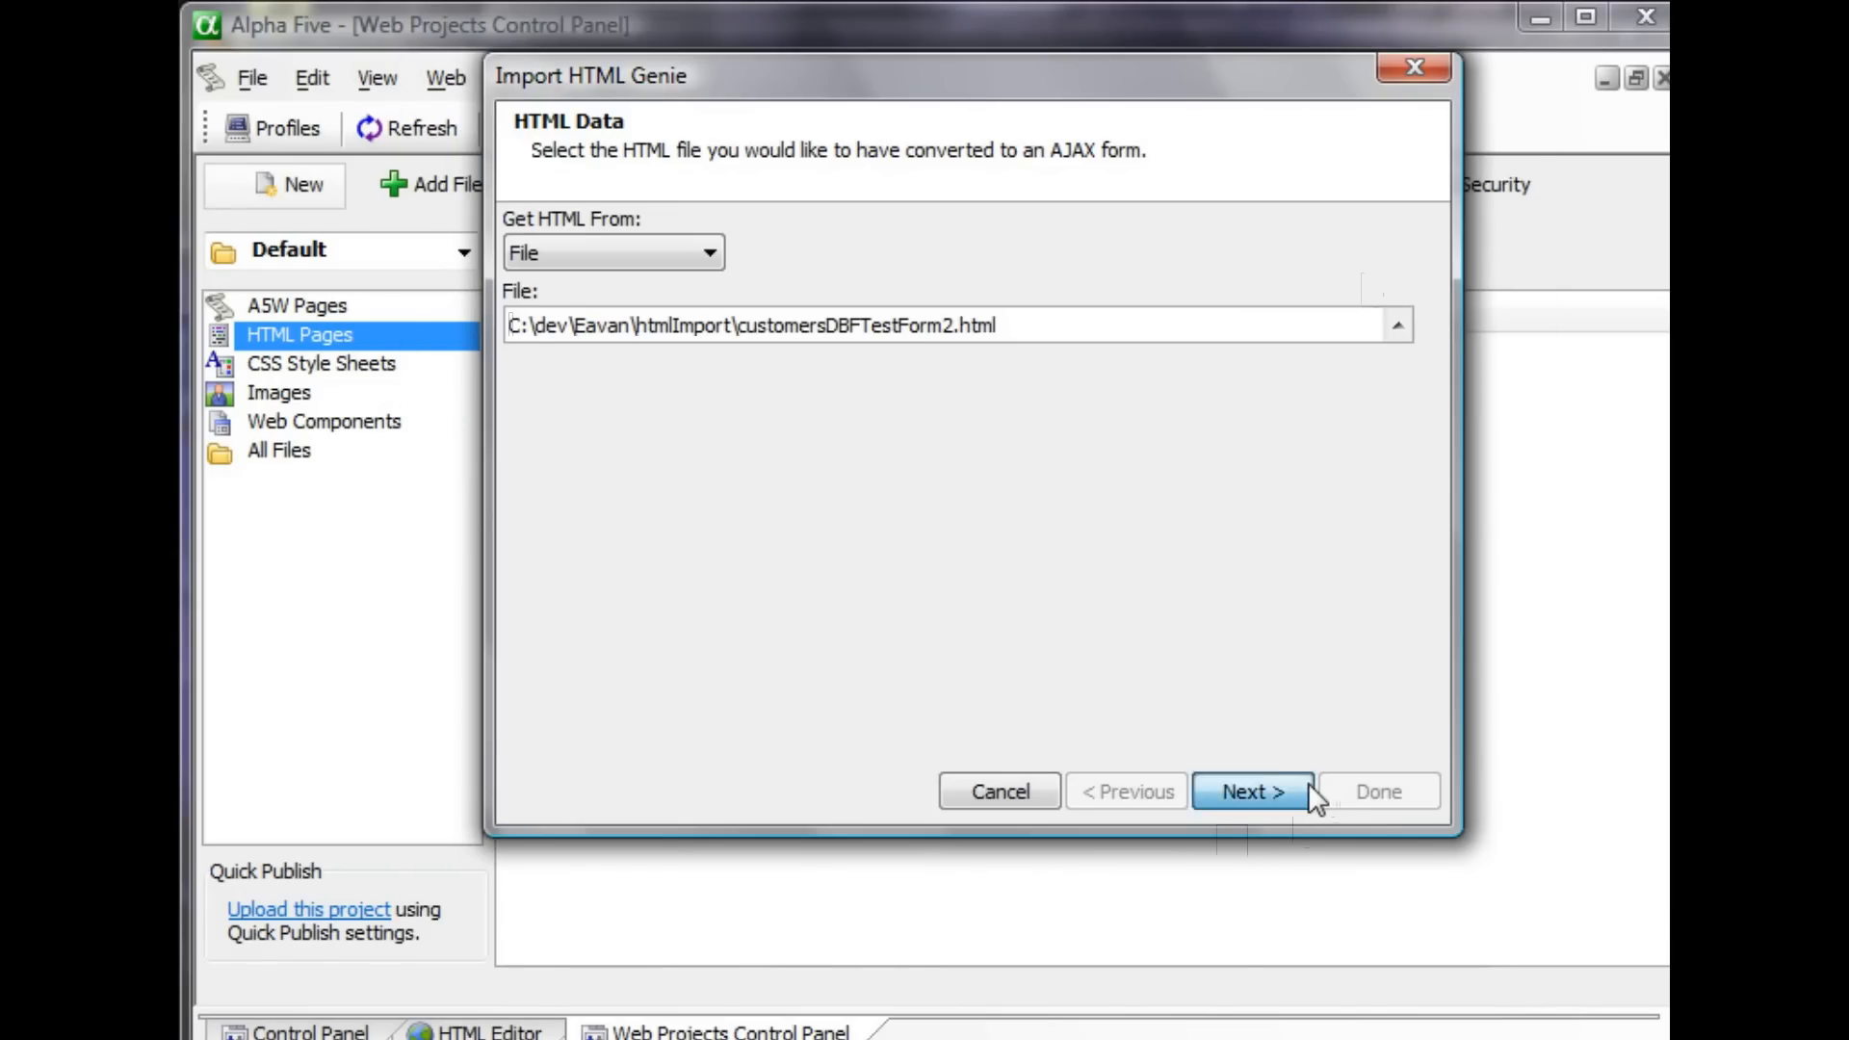
click(1306, 788)
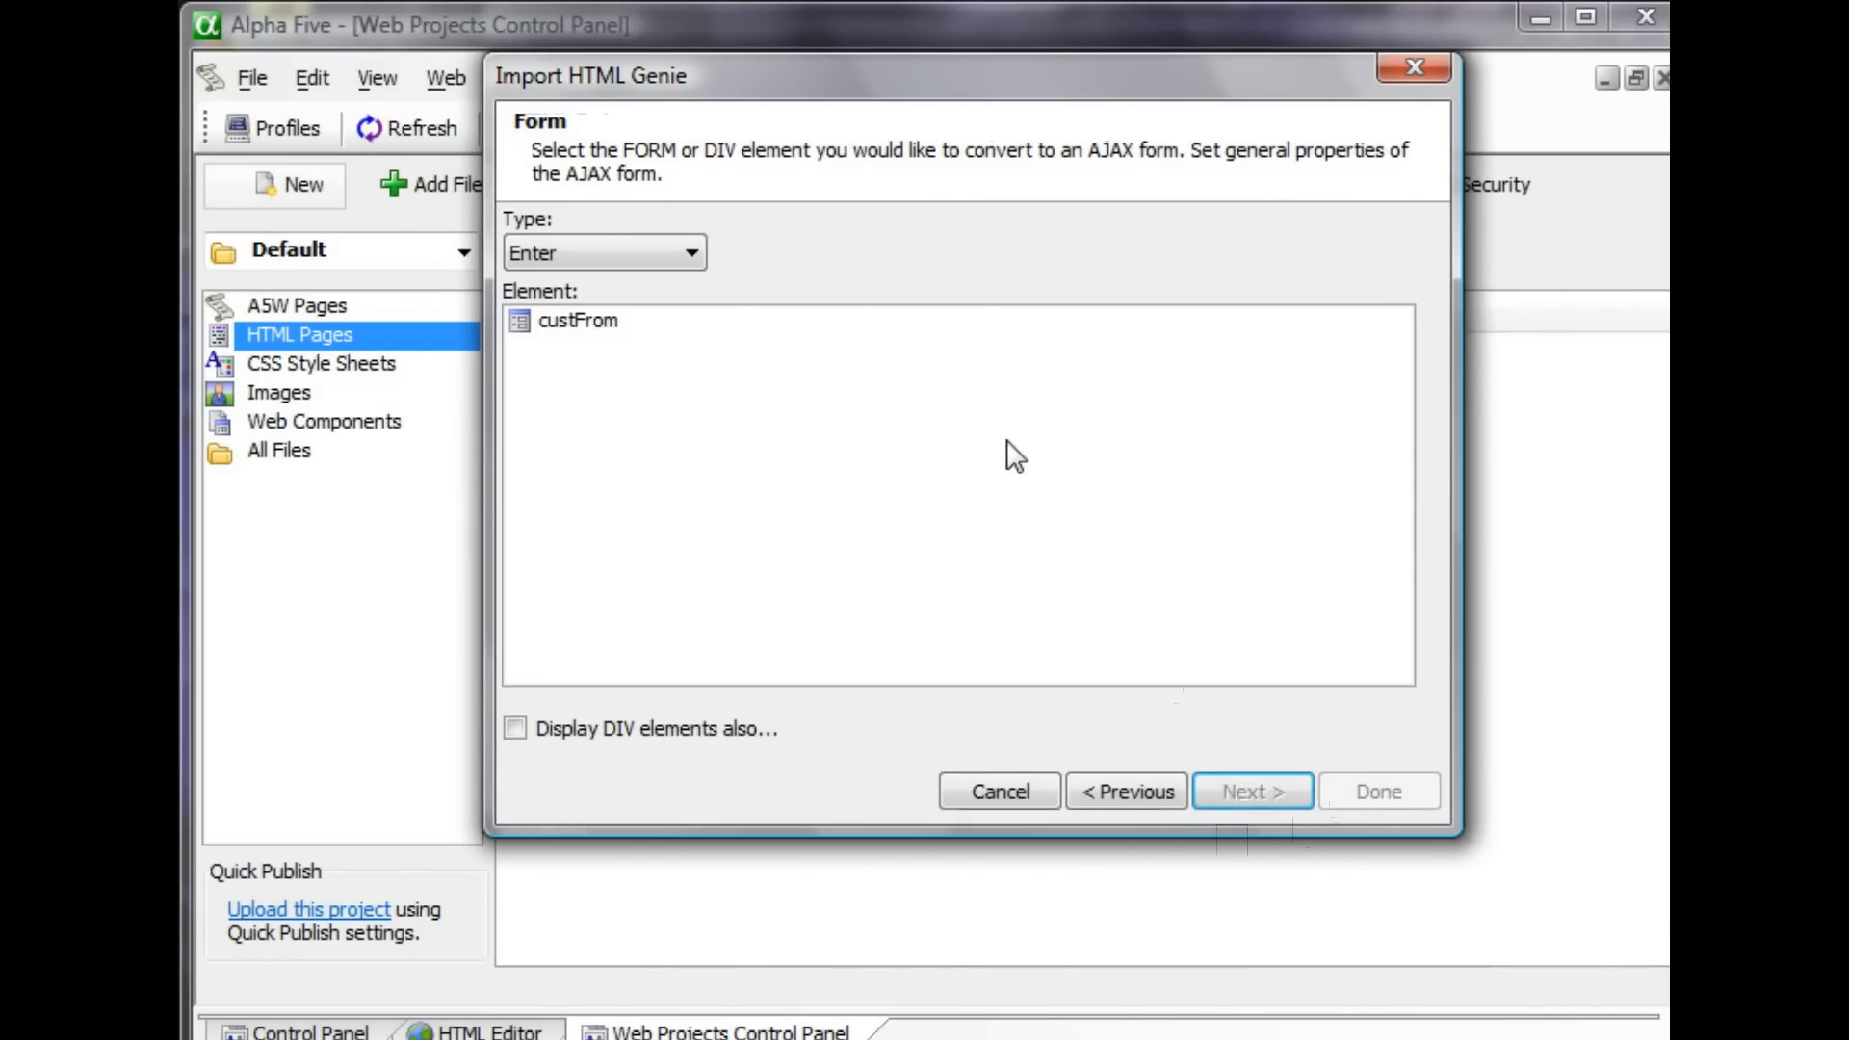
- Set the AJAX form type to Generic Edit and choose custFrom as the element to convert
click(694, 251)
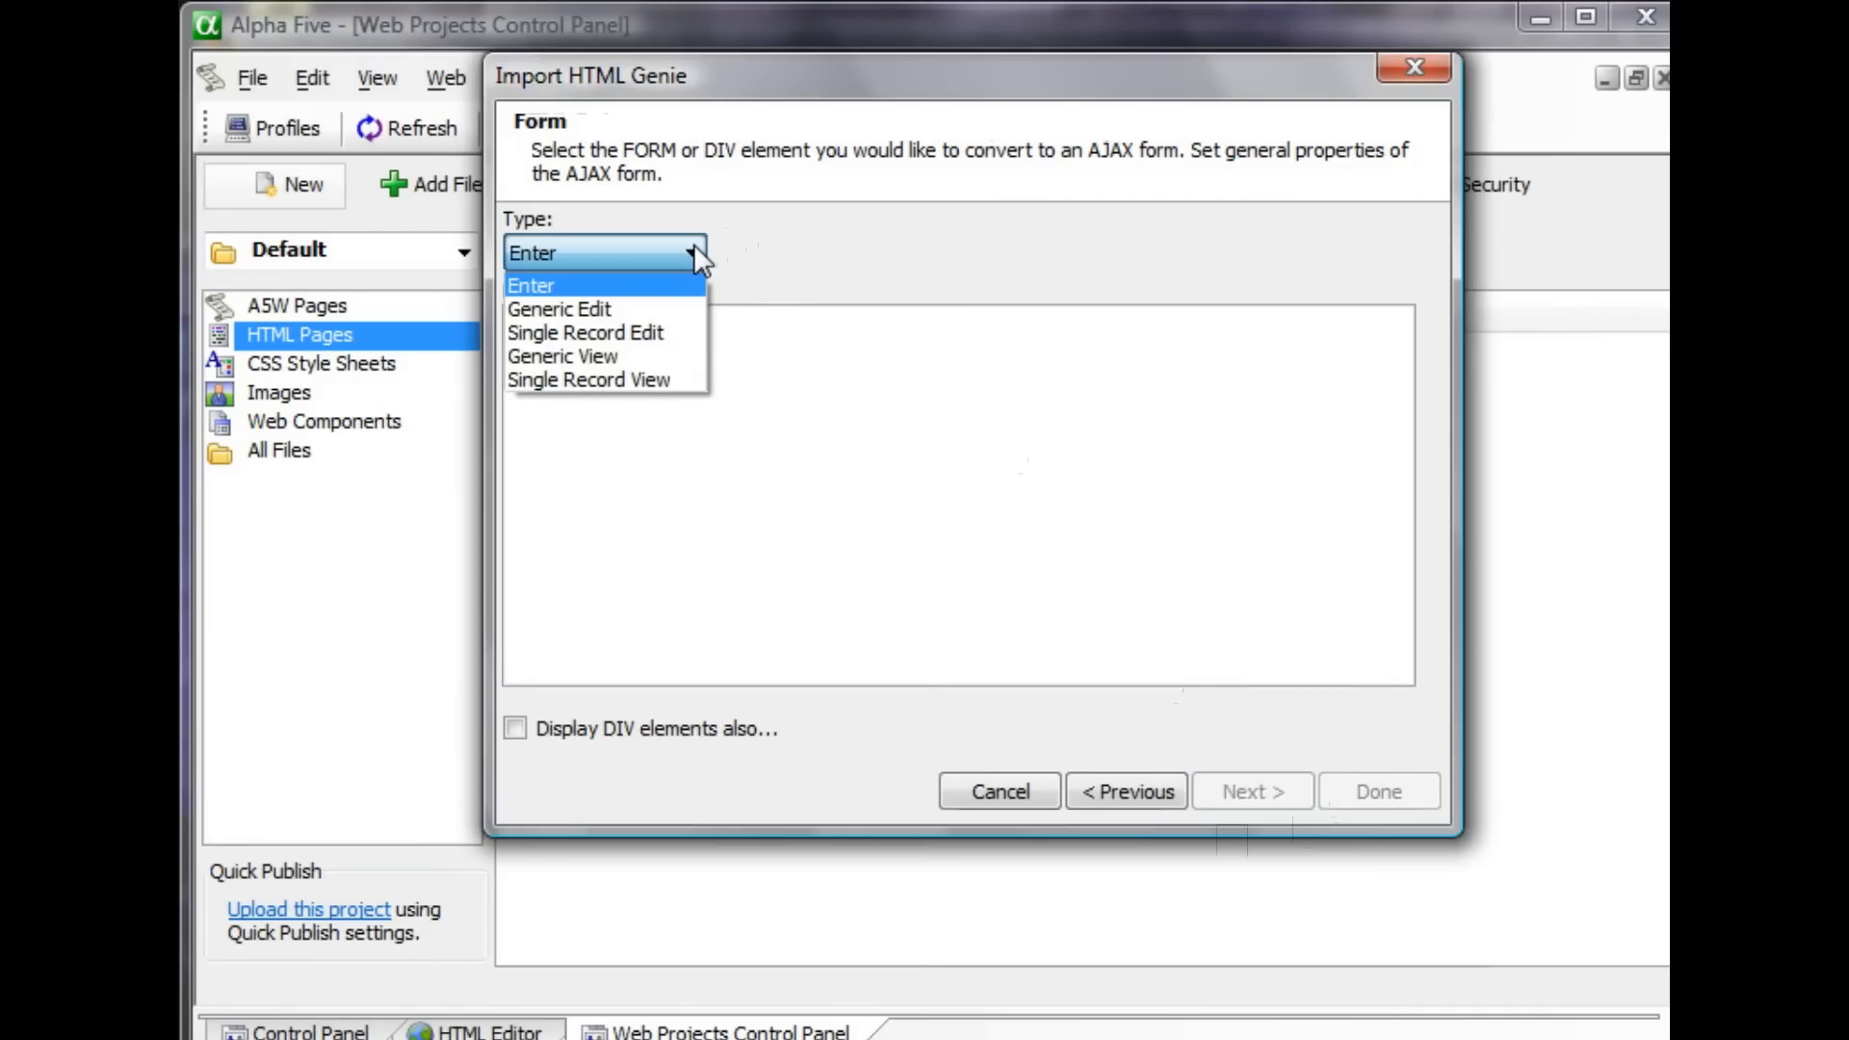
click(643, 305)
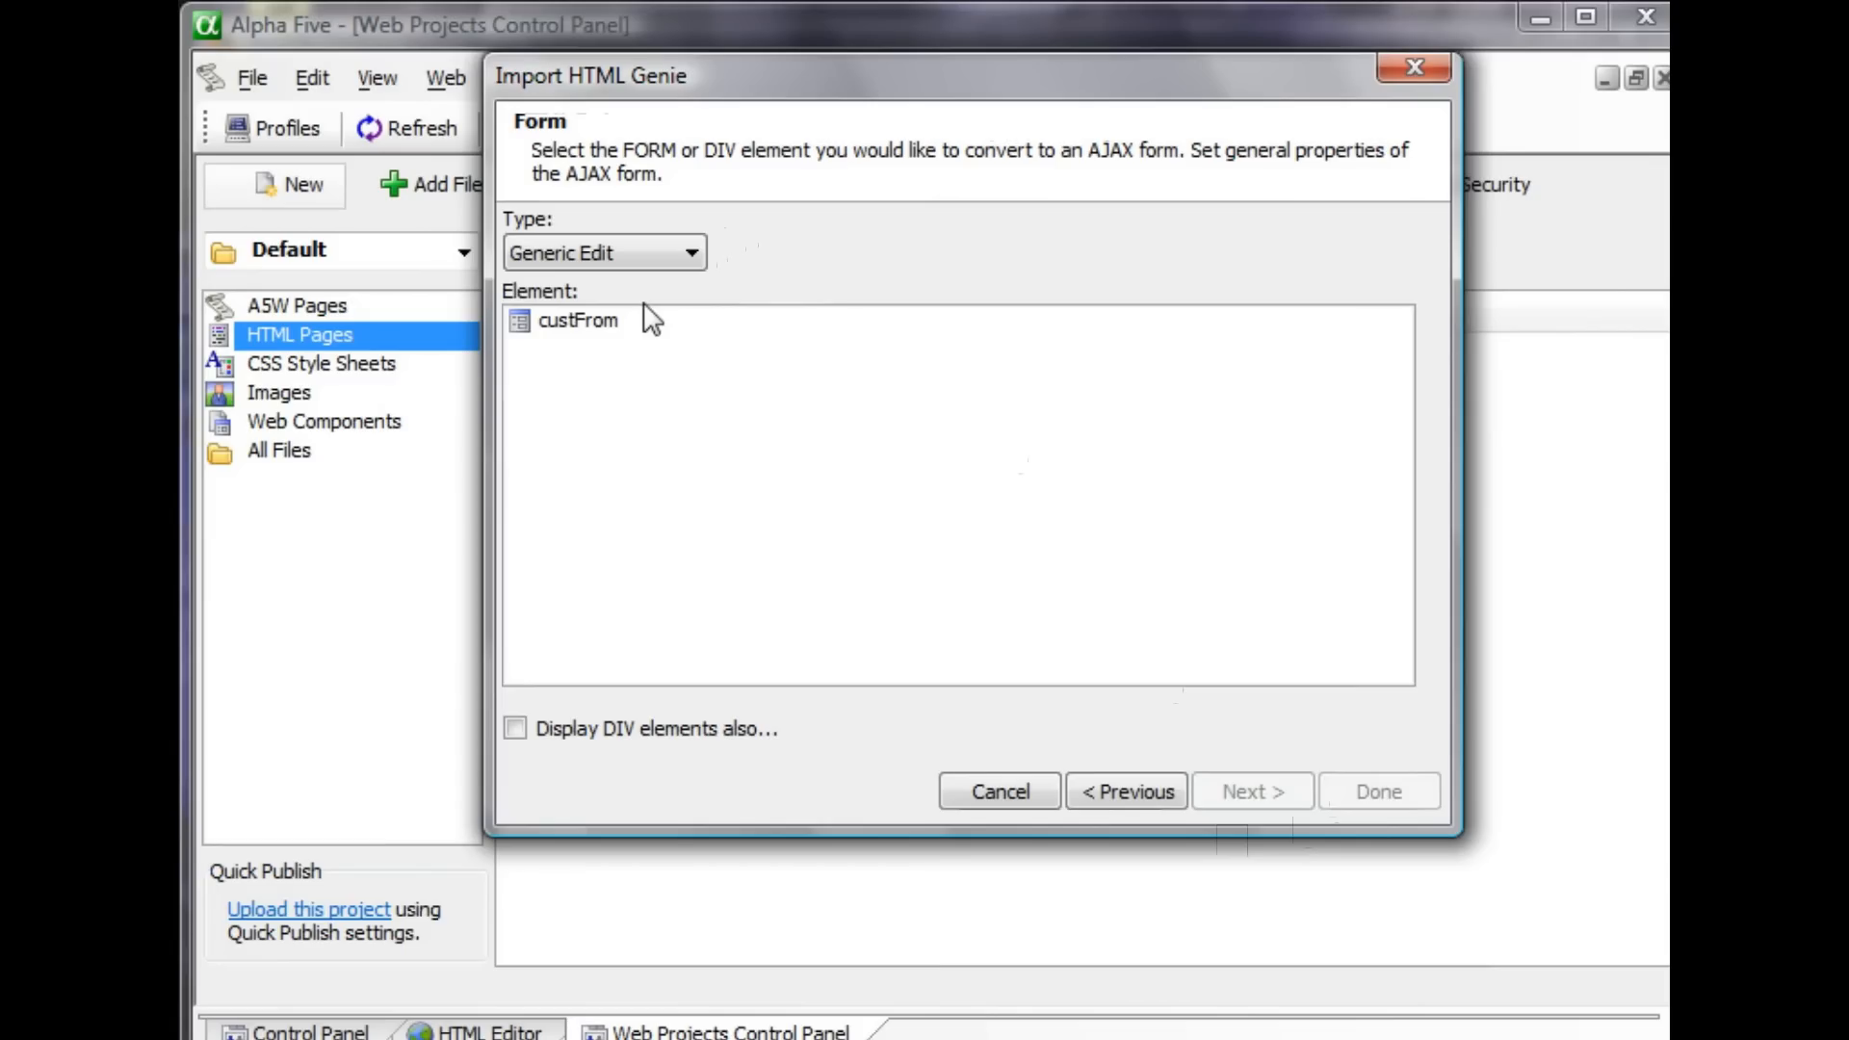
click(592, 320)
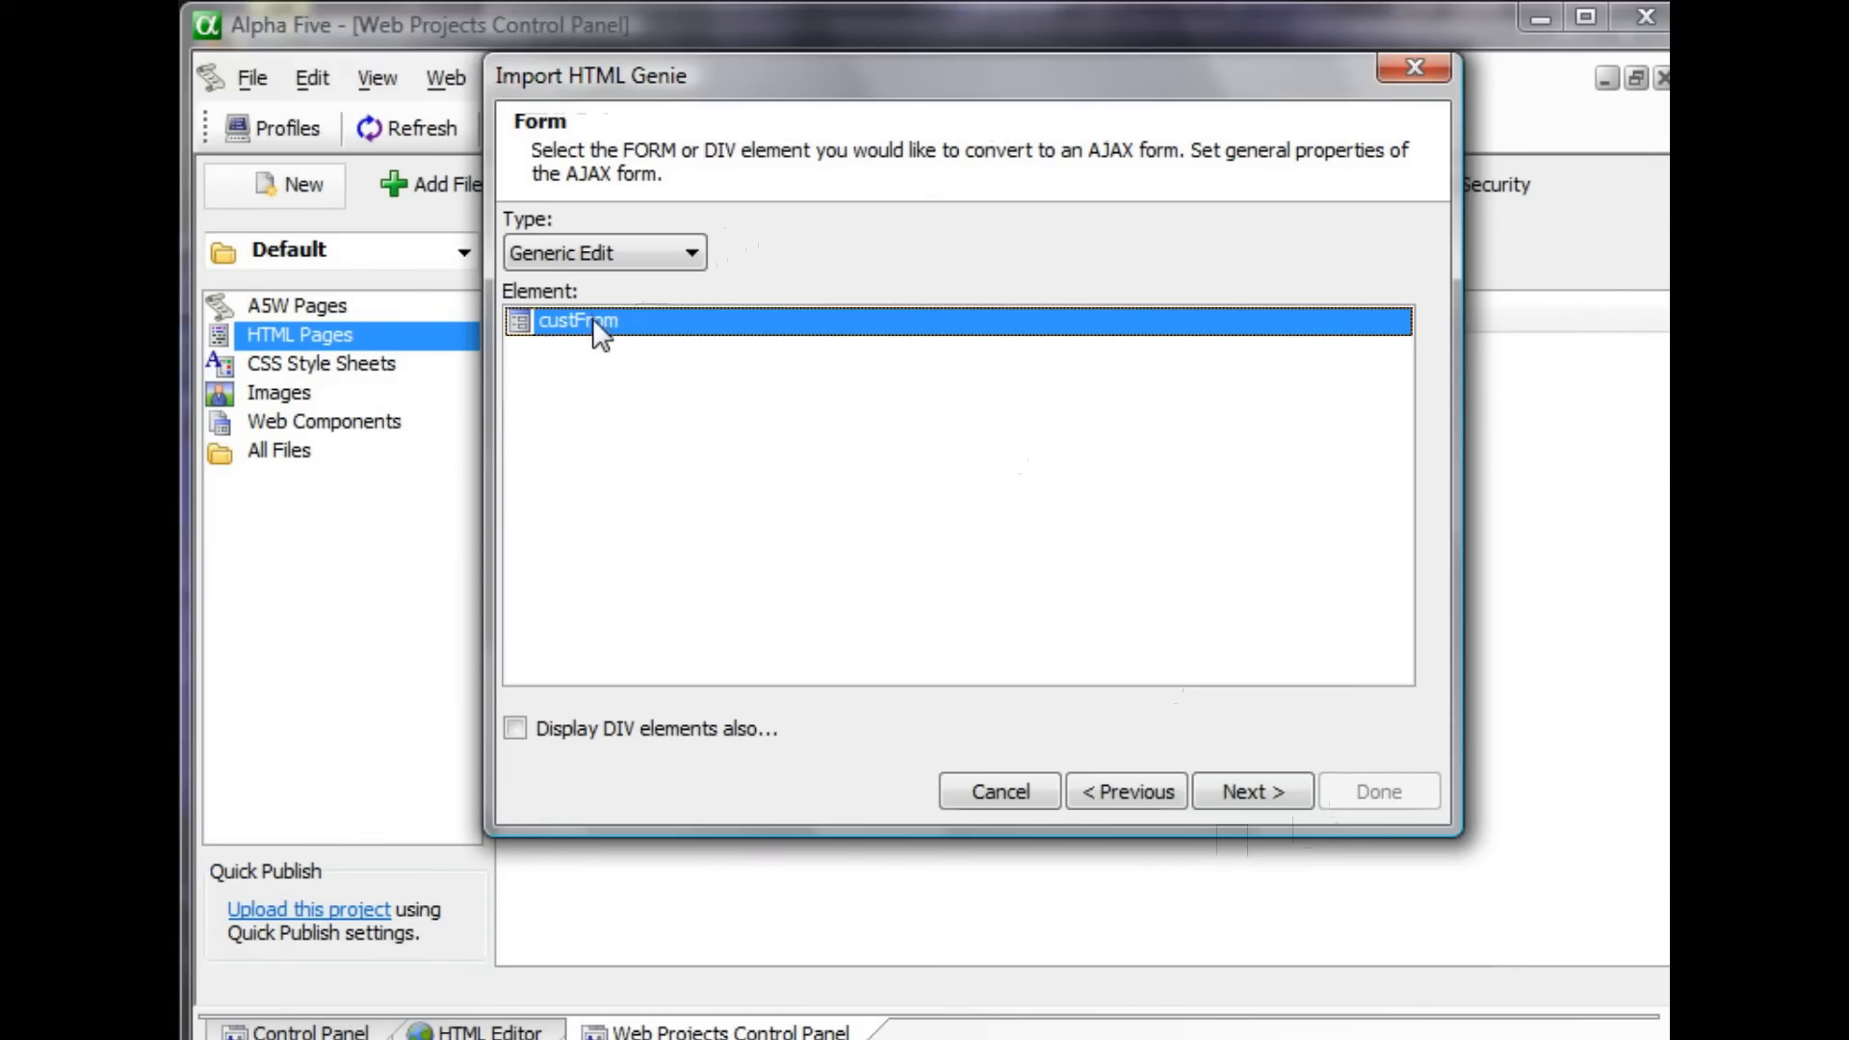
click(574, 732)
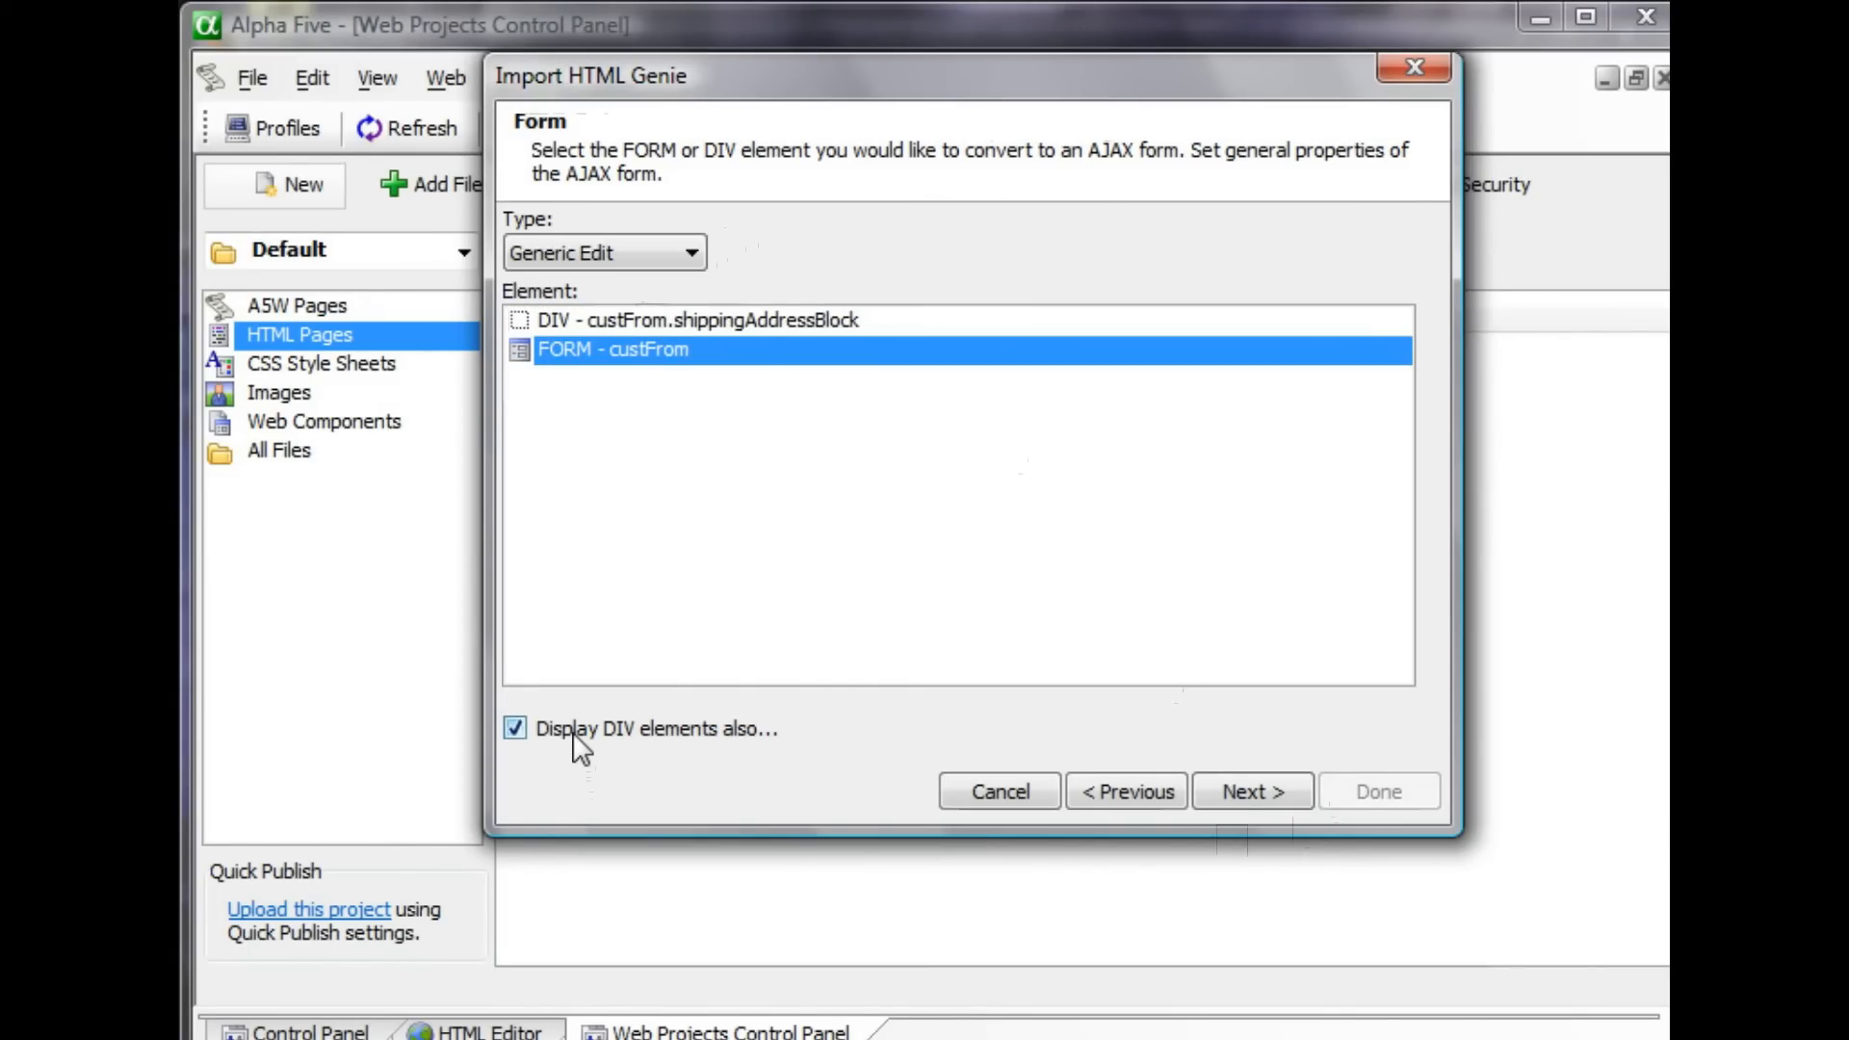
click(574, 732)
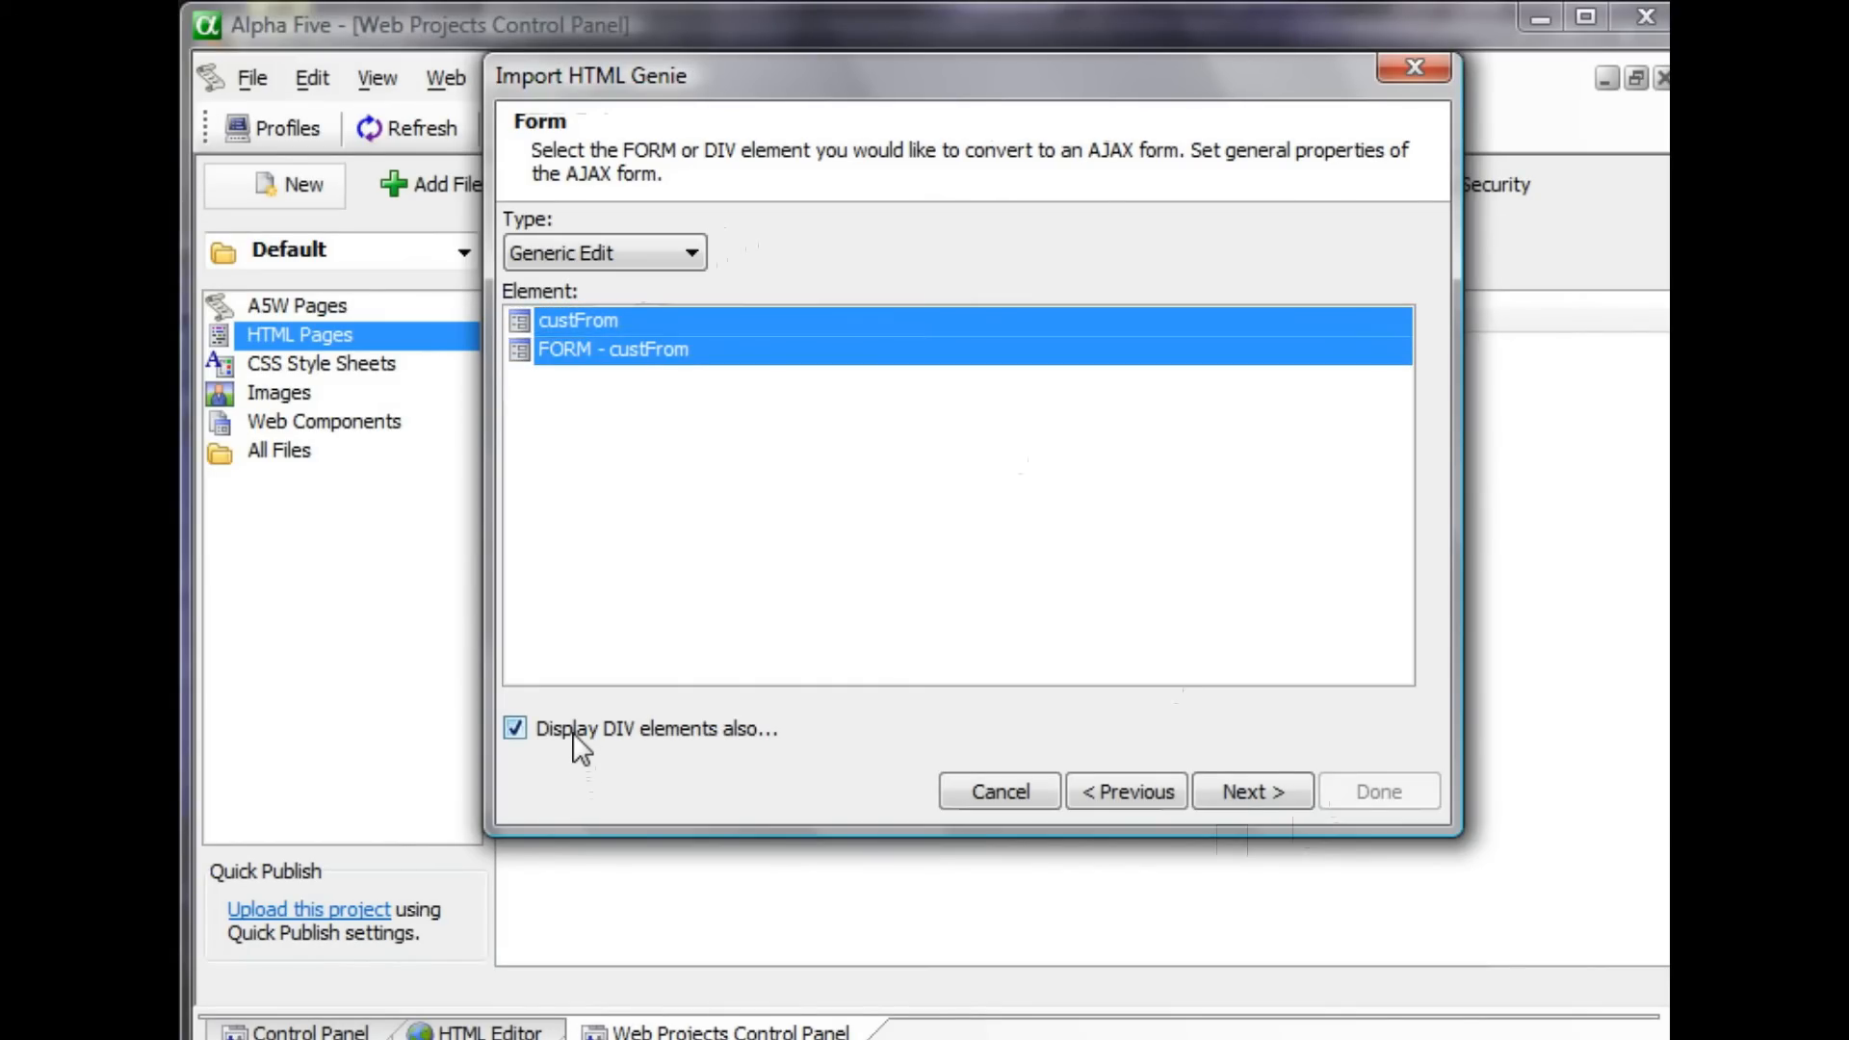
click(1246, 800)
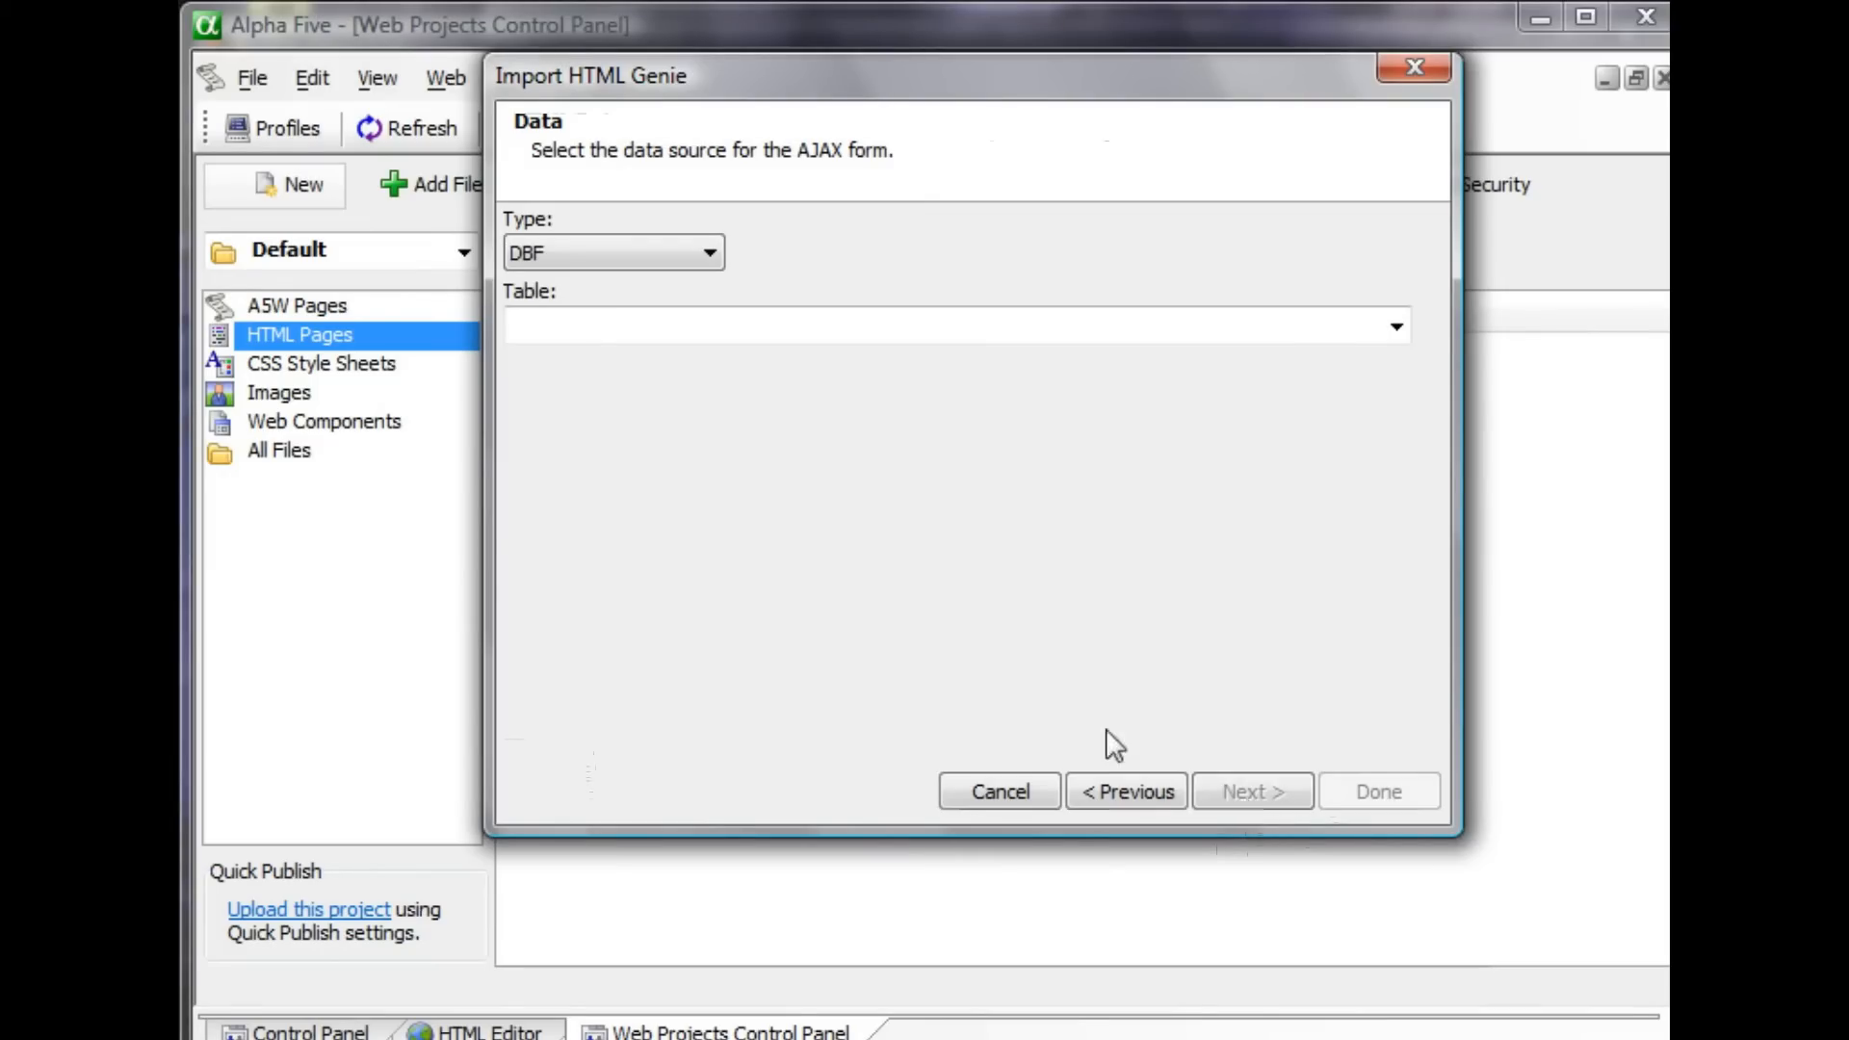
- Use the DBF table customer as the form's data source and proceed to the field bindings
click(585, 328)
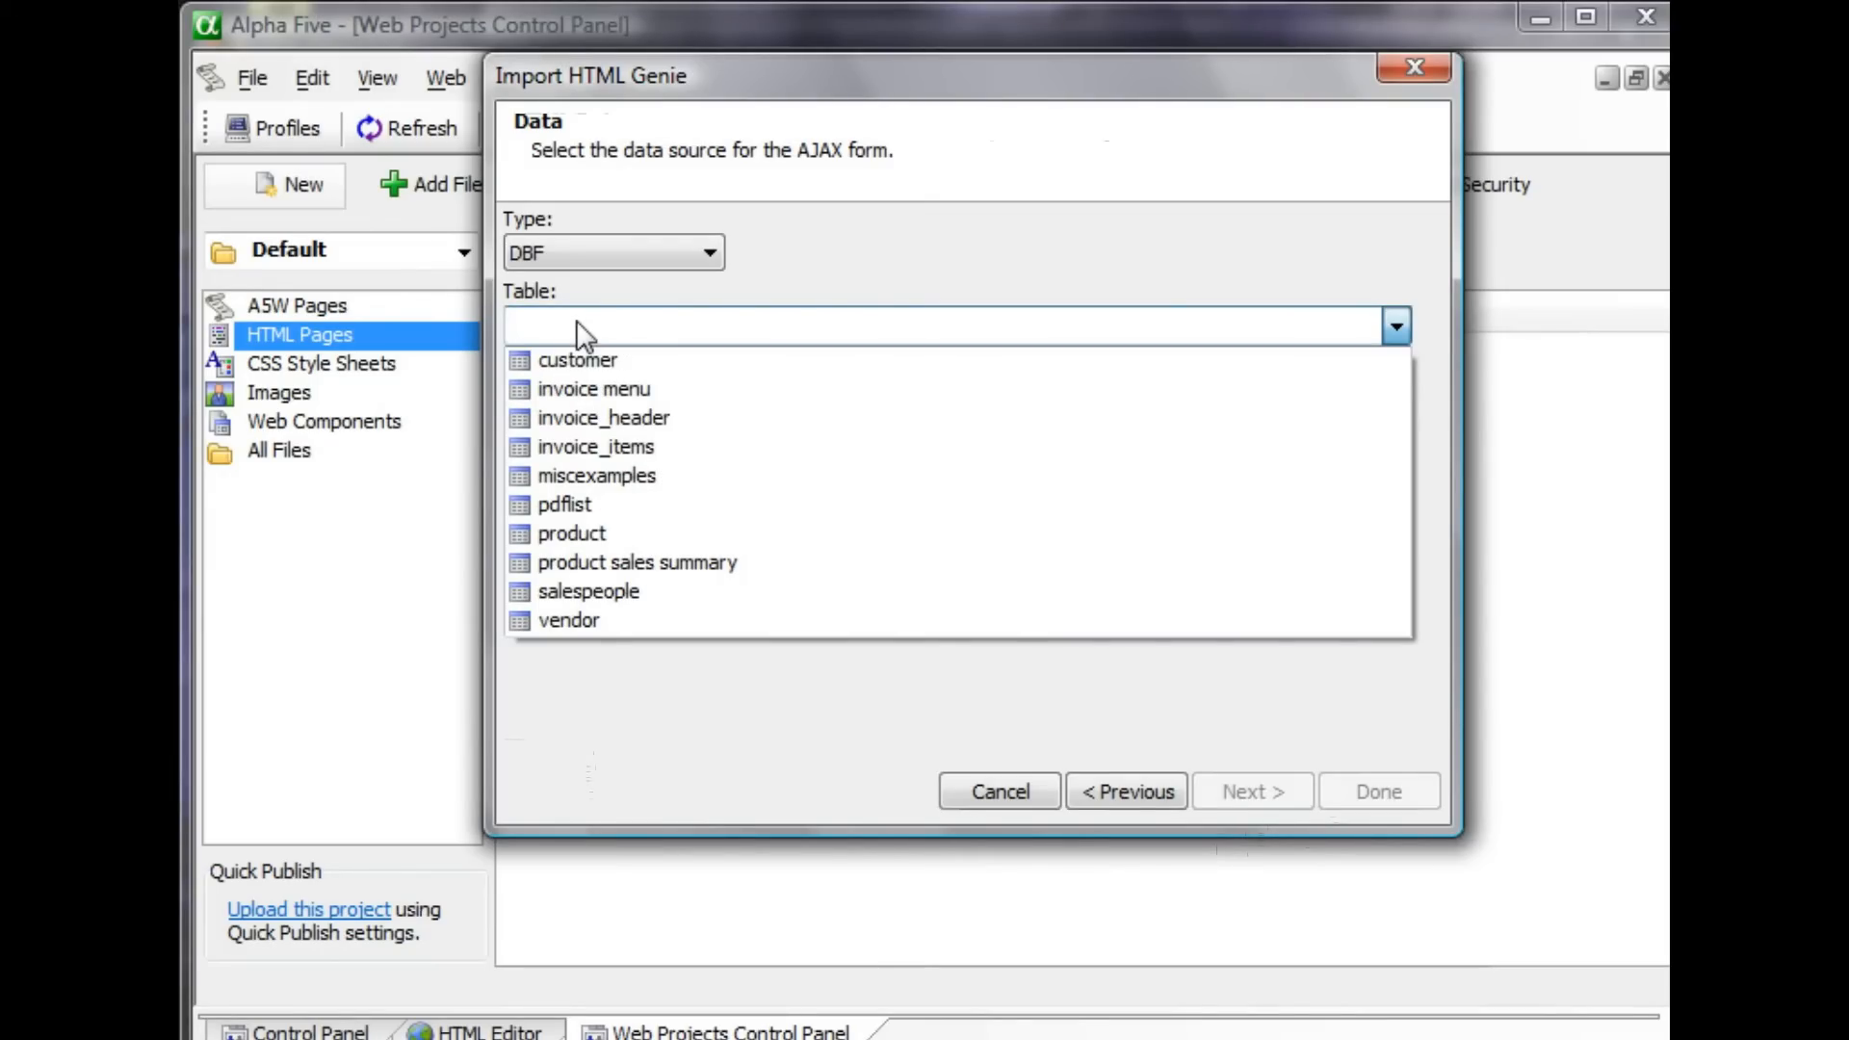
click(555, 246)
click(556, 253)
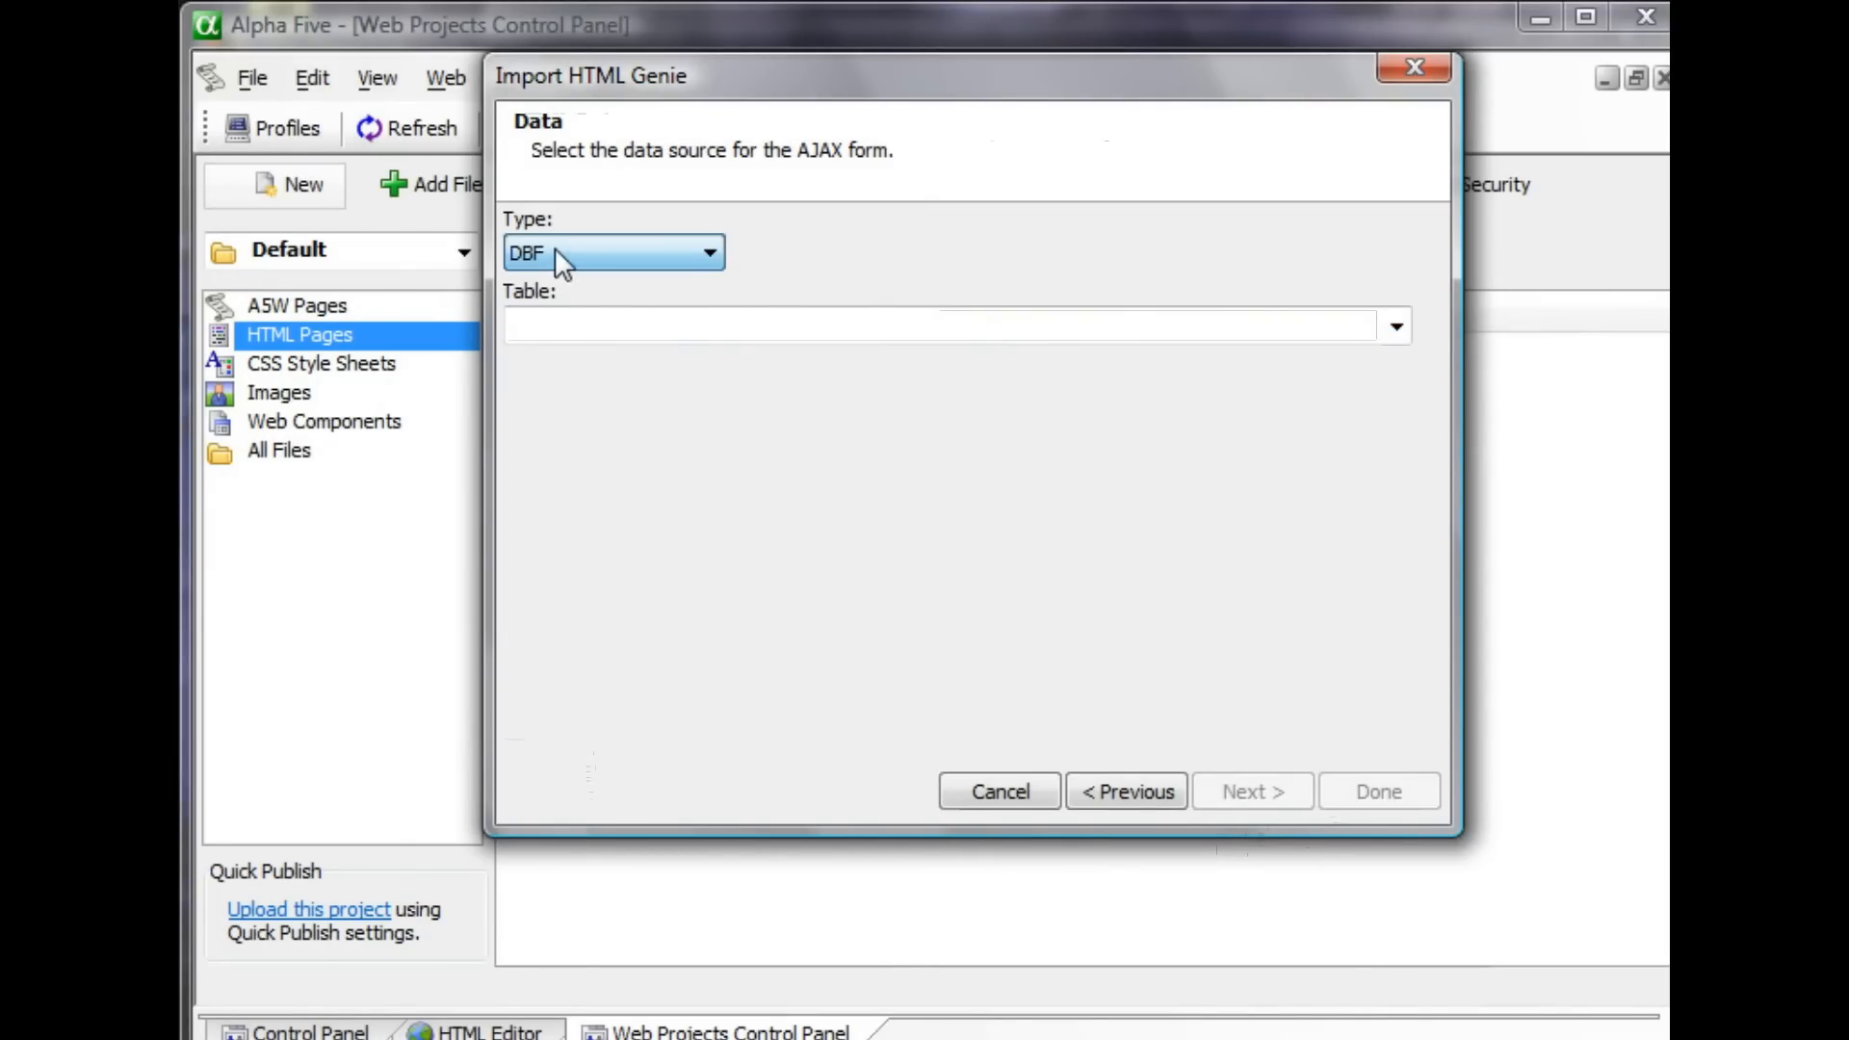
click(647, 328)
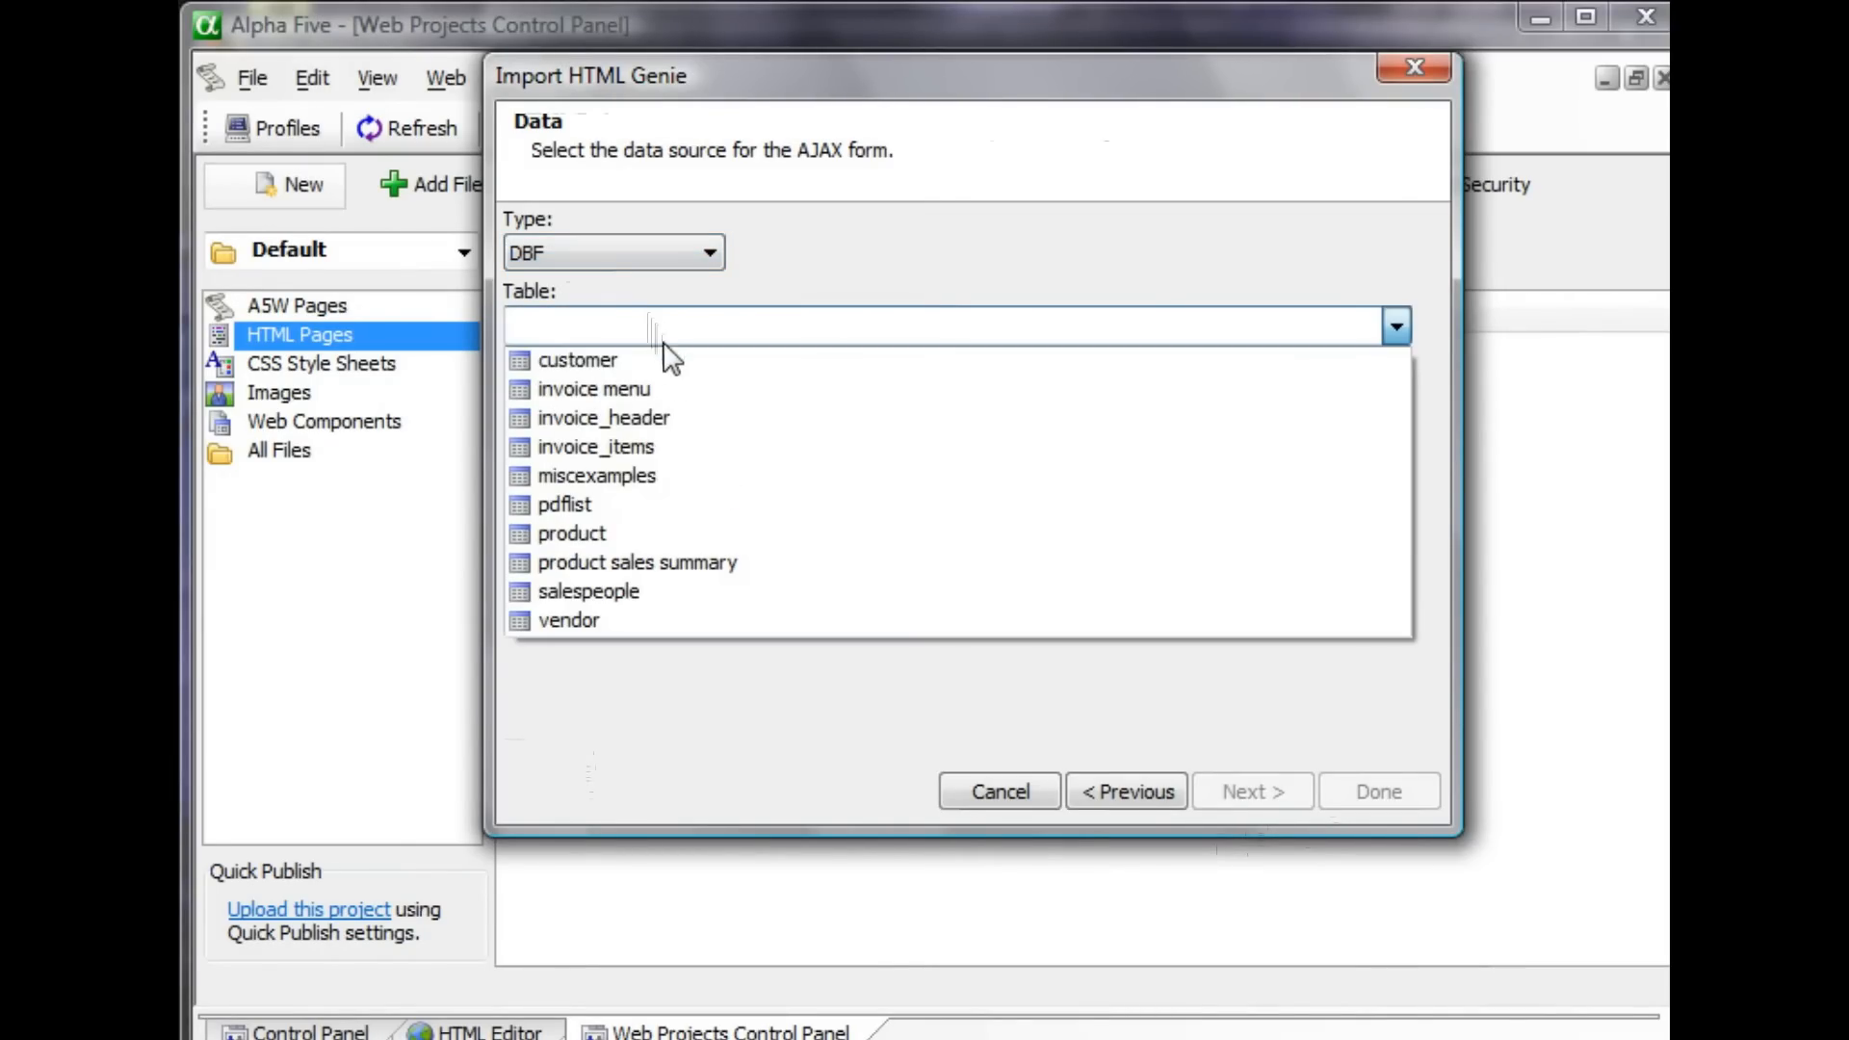
click(667, 367)
click(1232, 788)
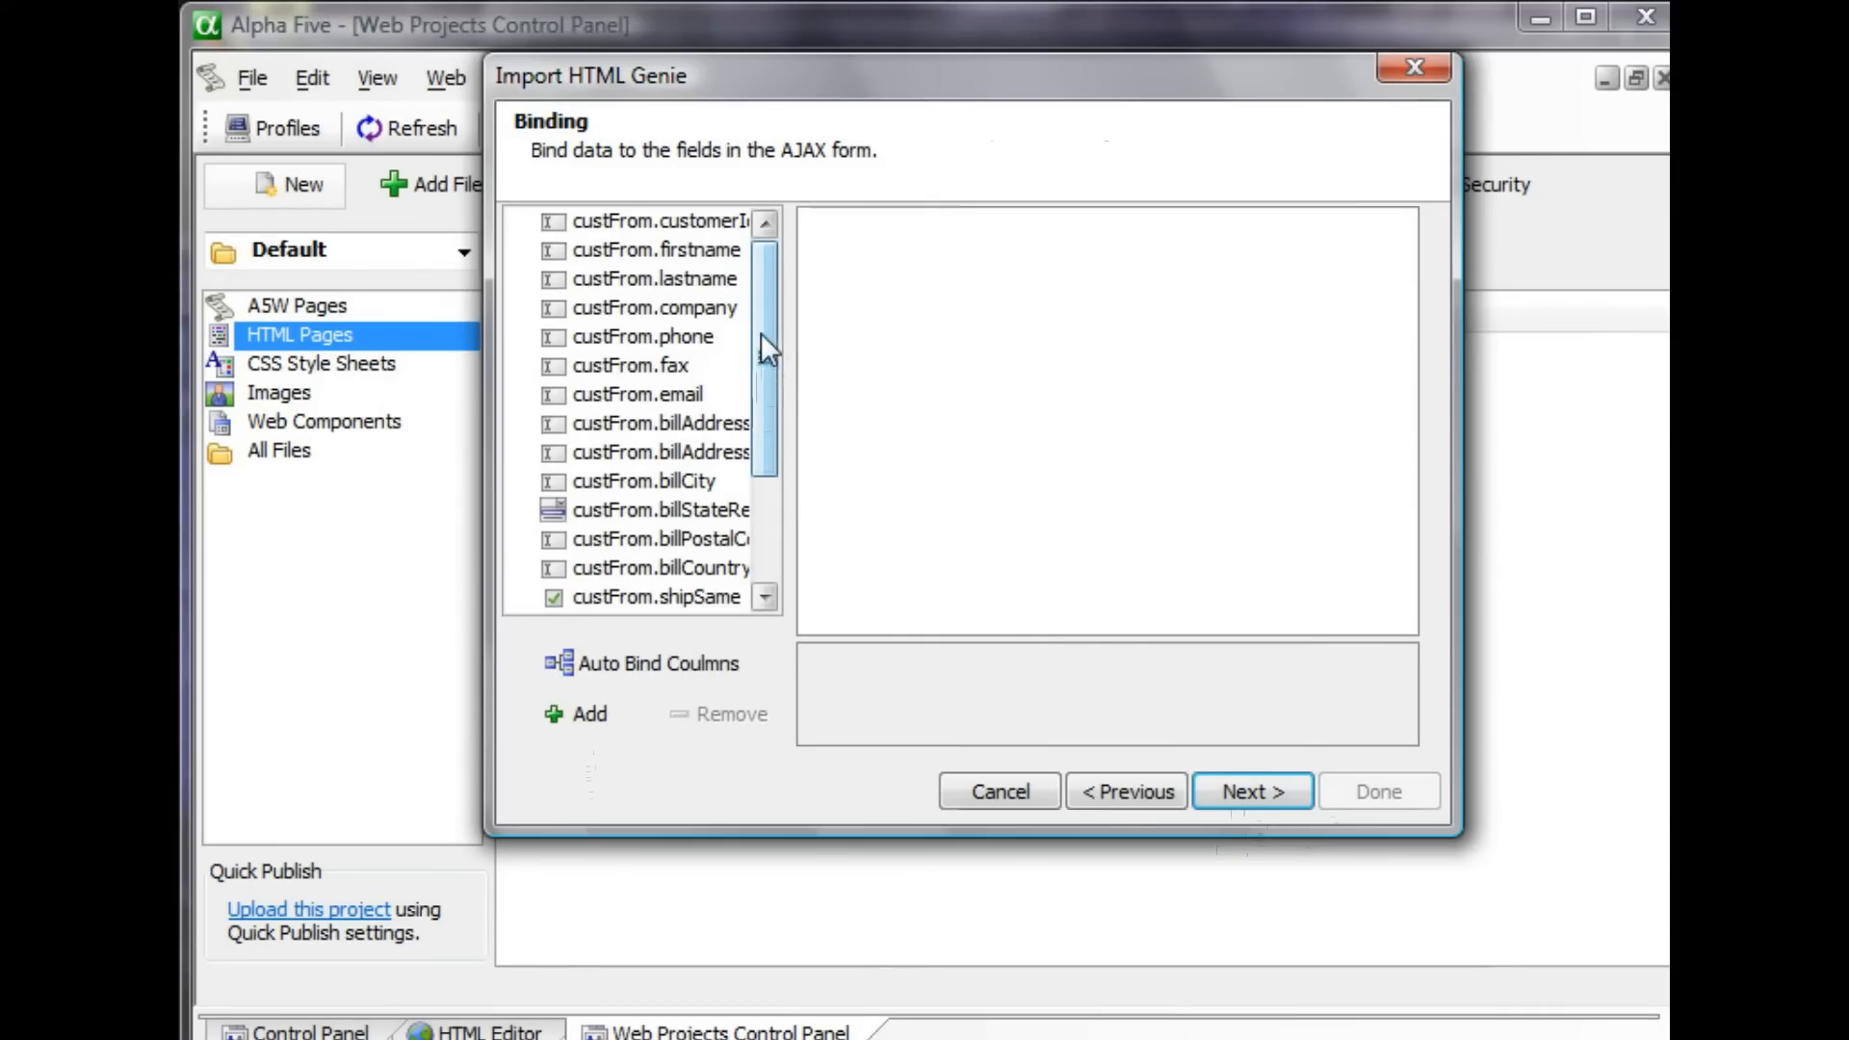
- Examine the binding properties of the customer ID, firstname and lastname fields, including the Data Column choices
drag(768, 346, 735, 297)
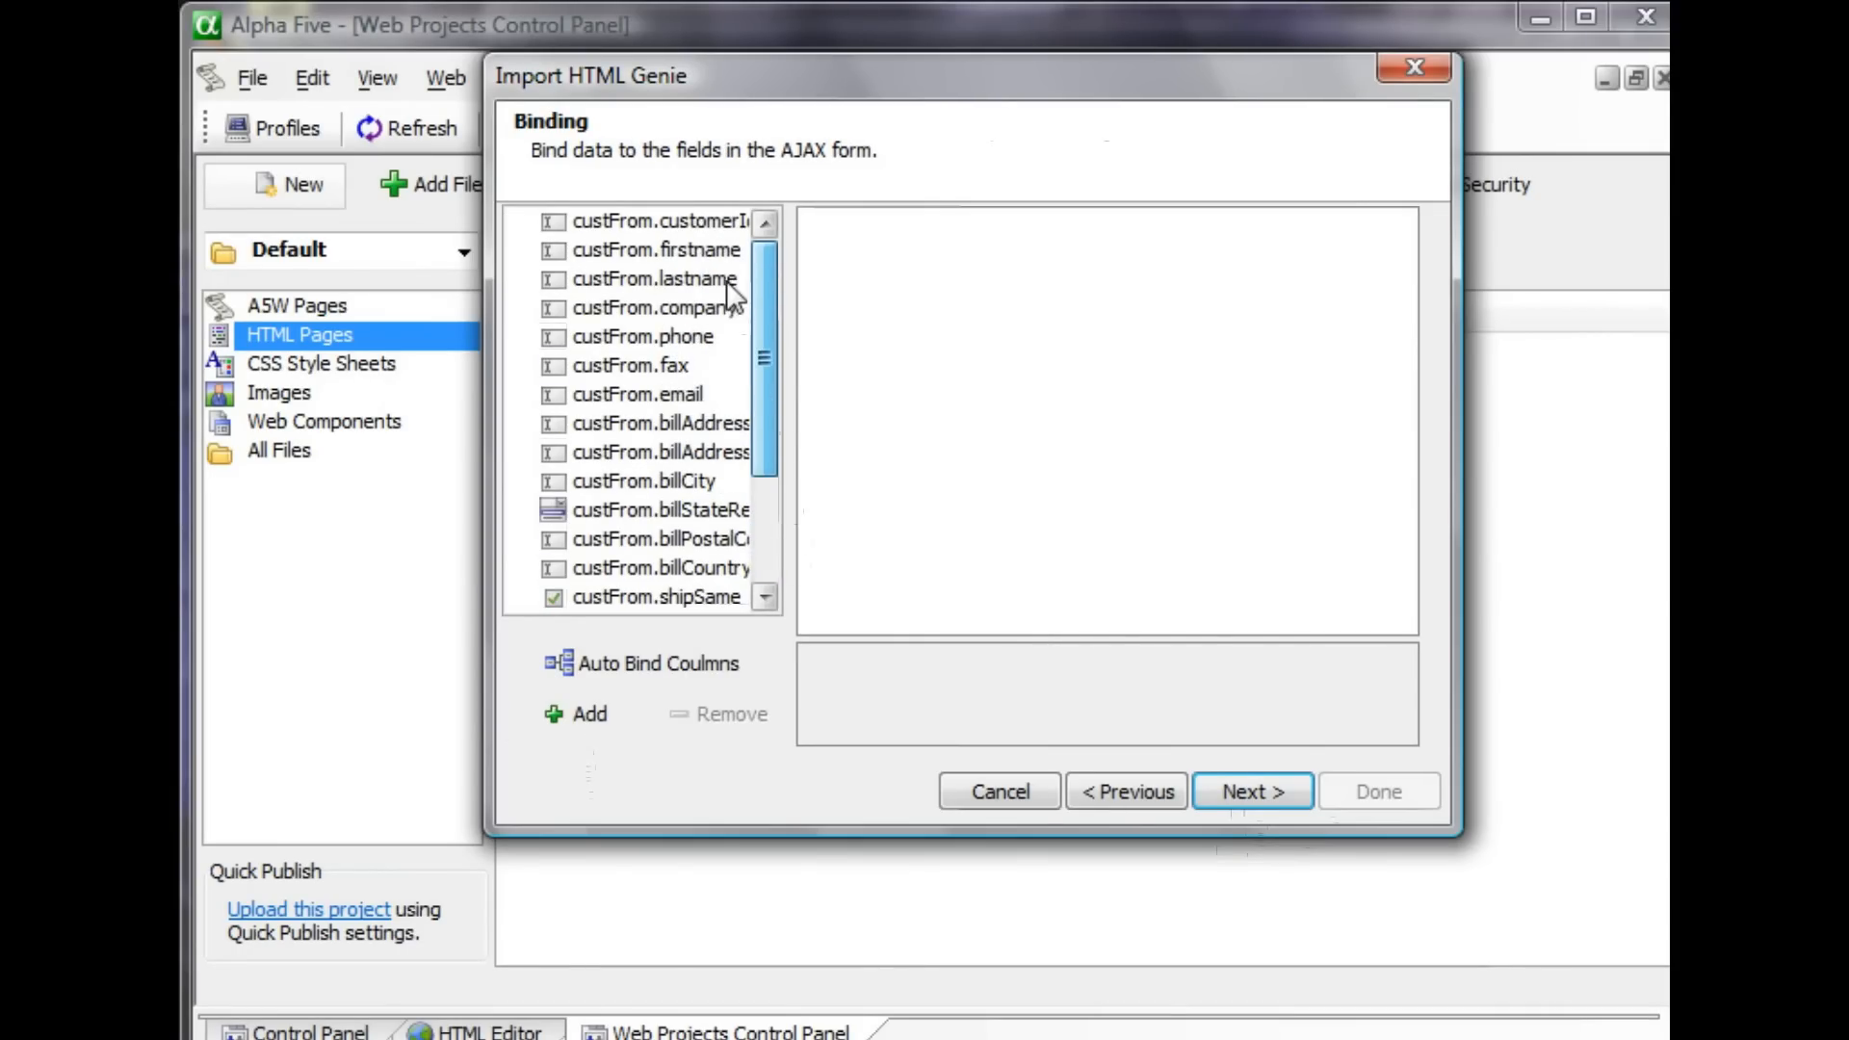
click(684, 222)
click(721, 256)
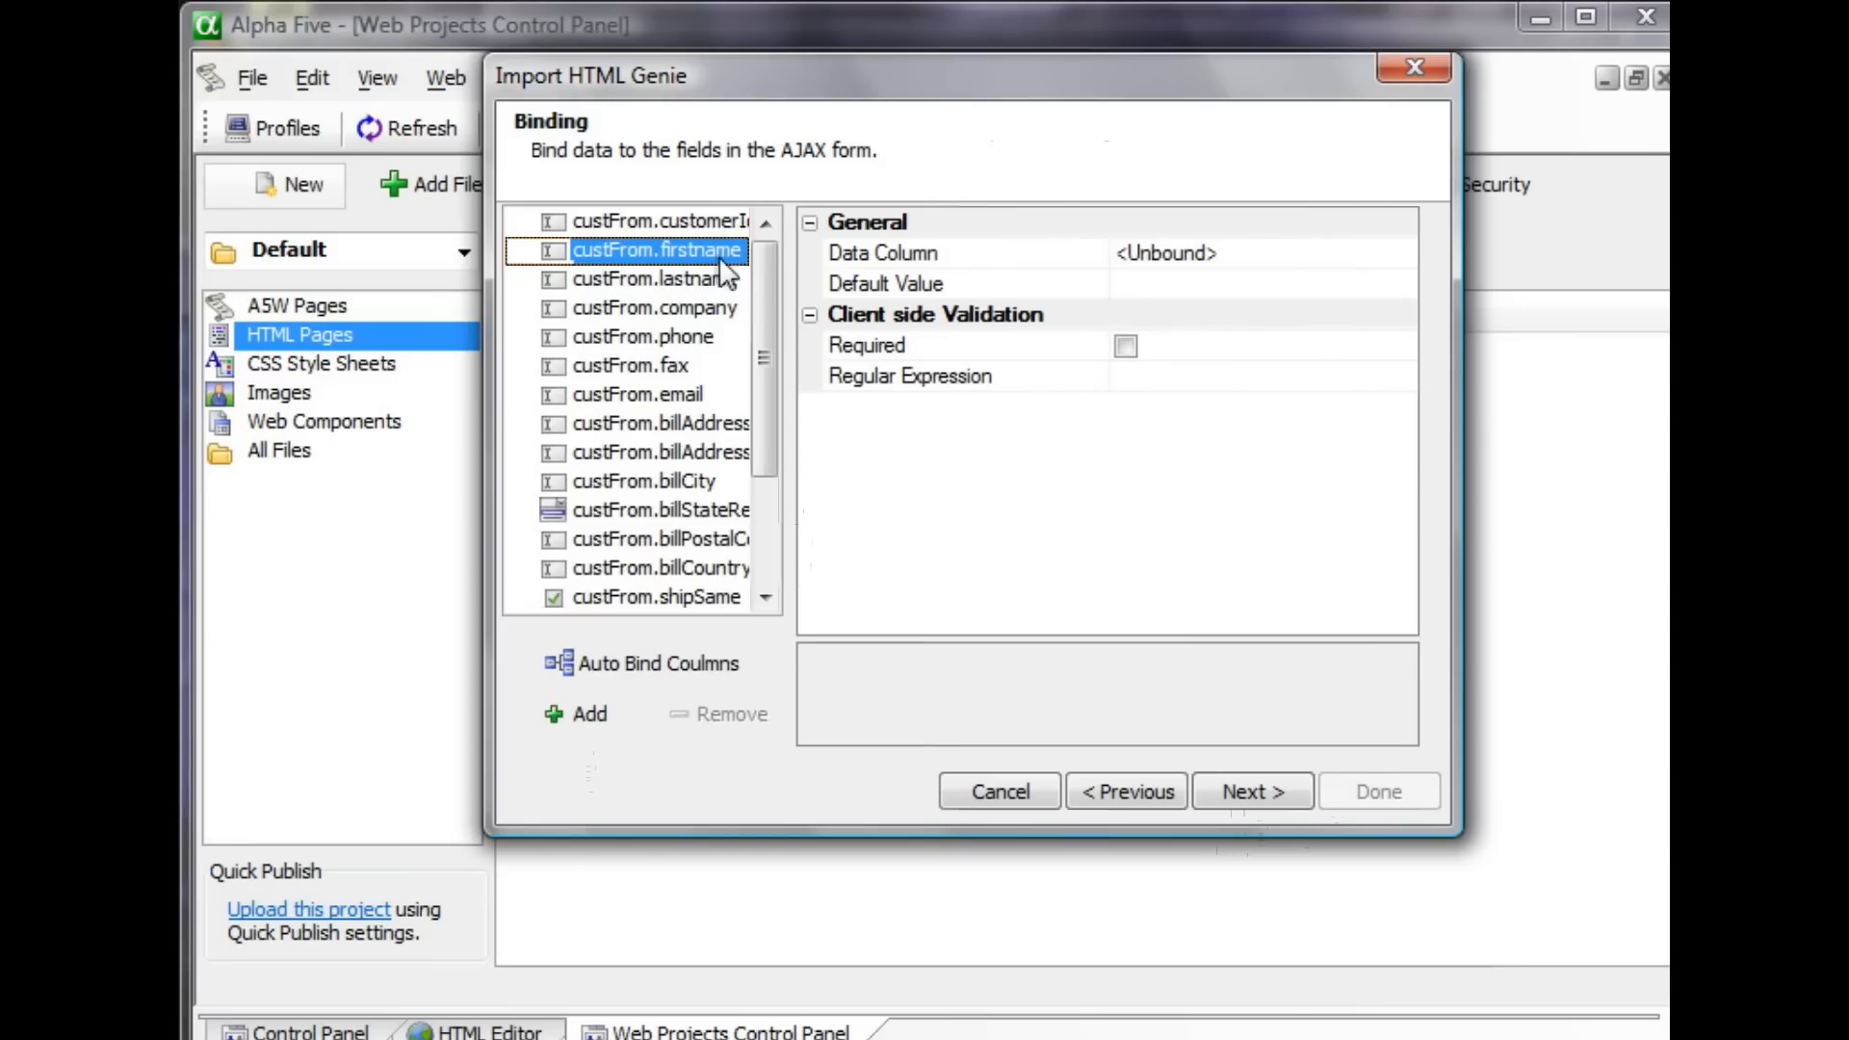
click(728, 279)
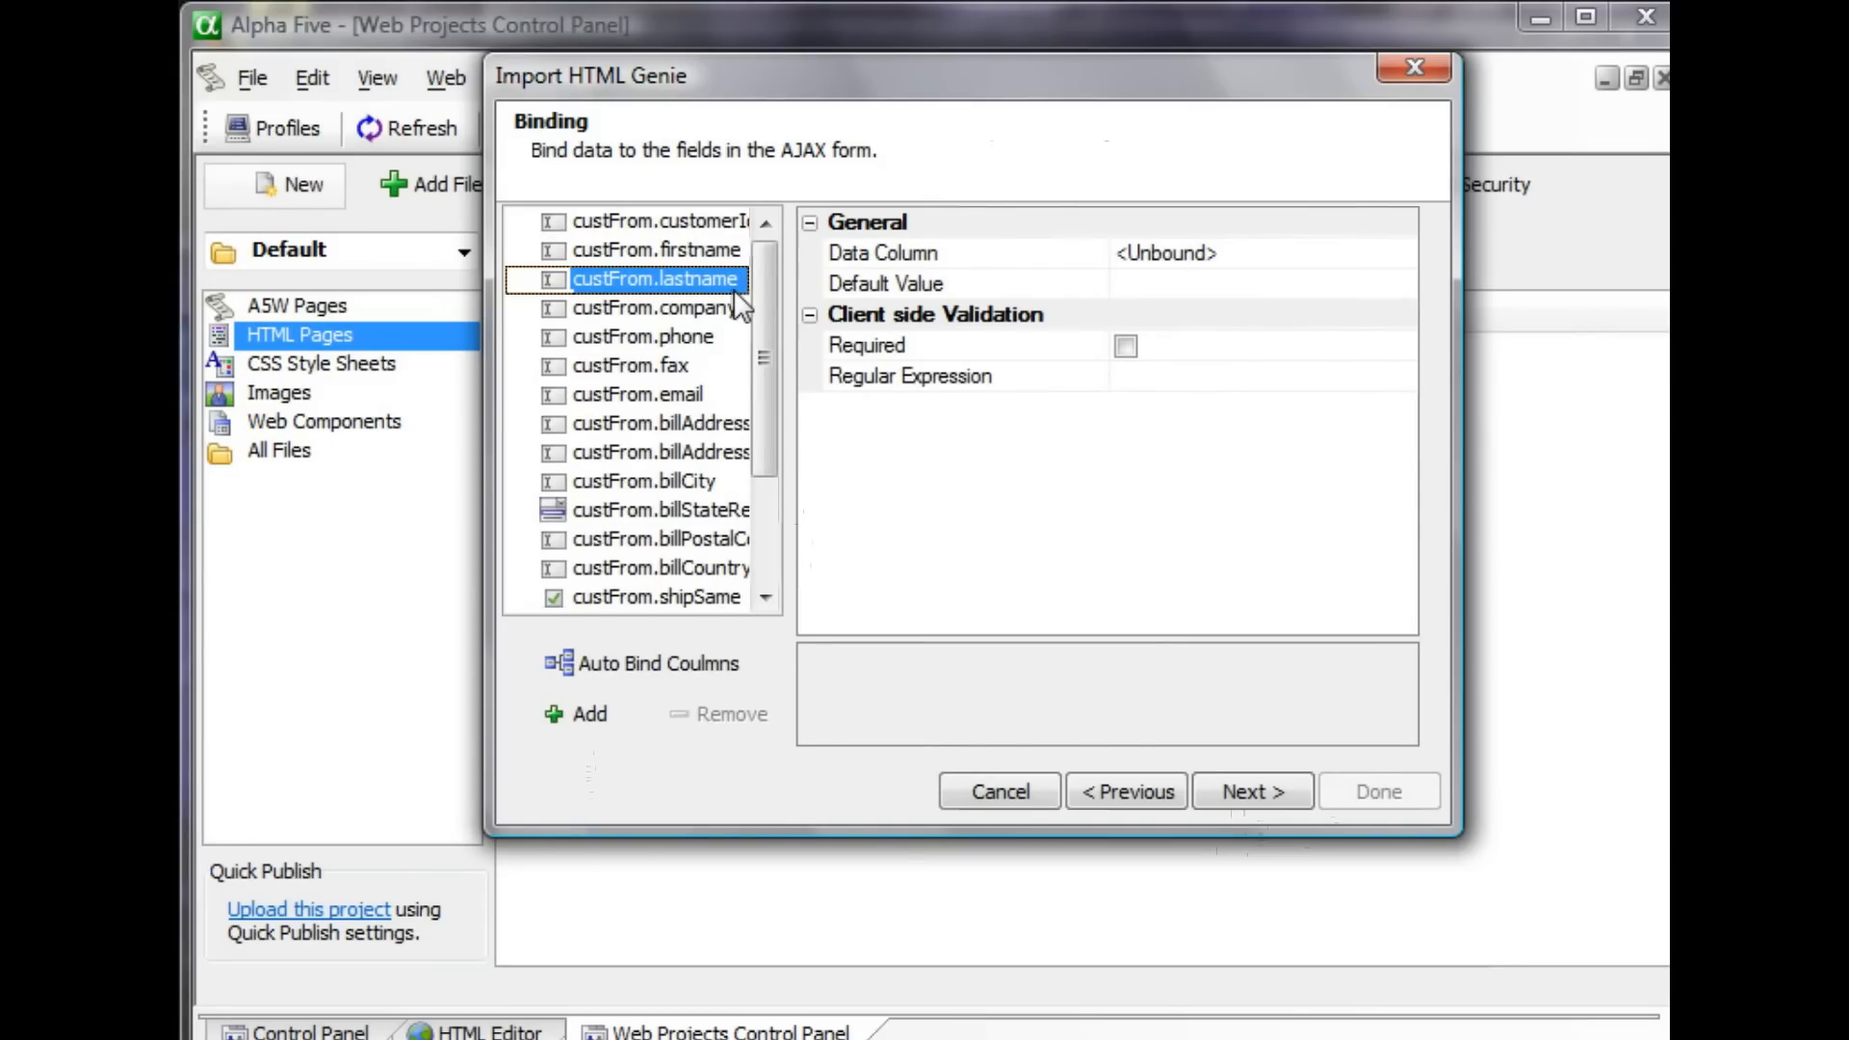
click(1399, 258)
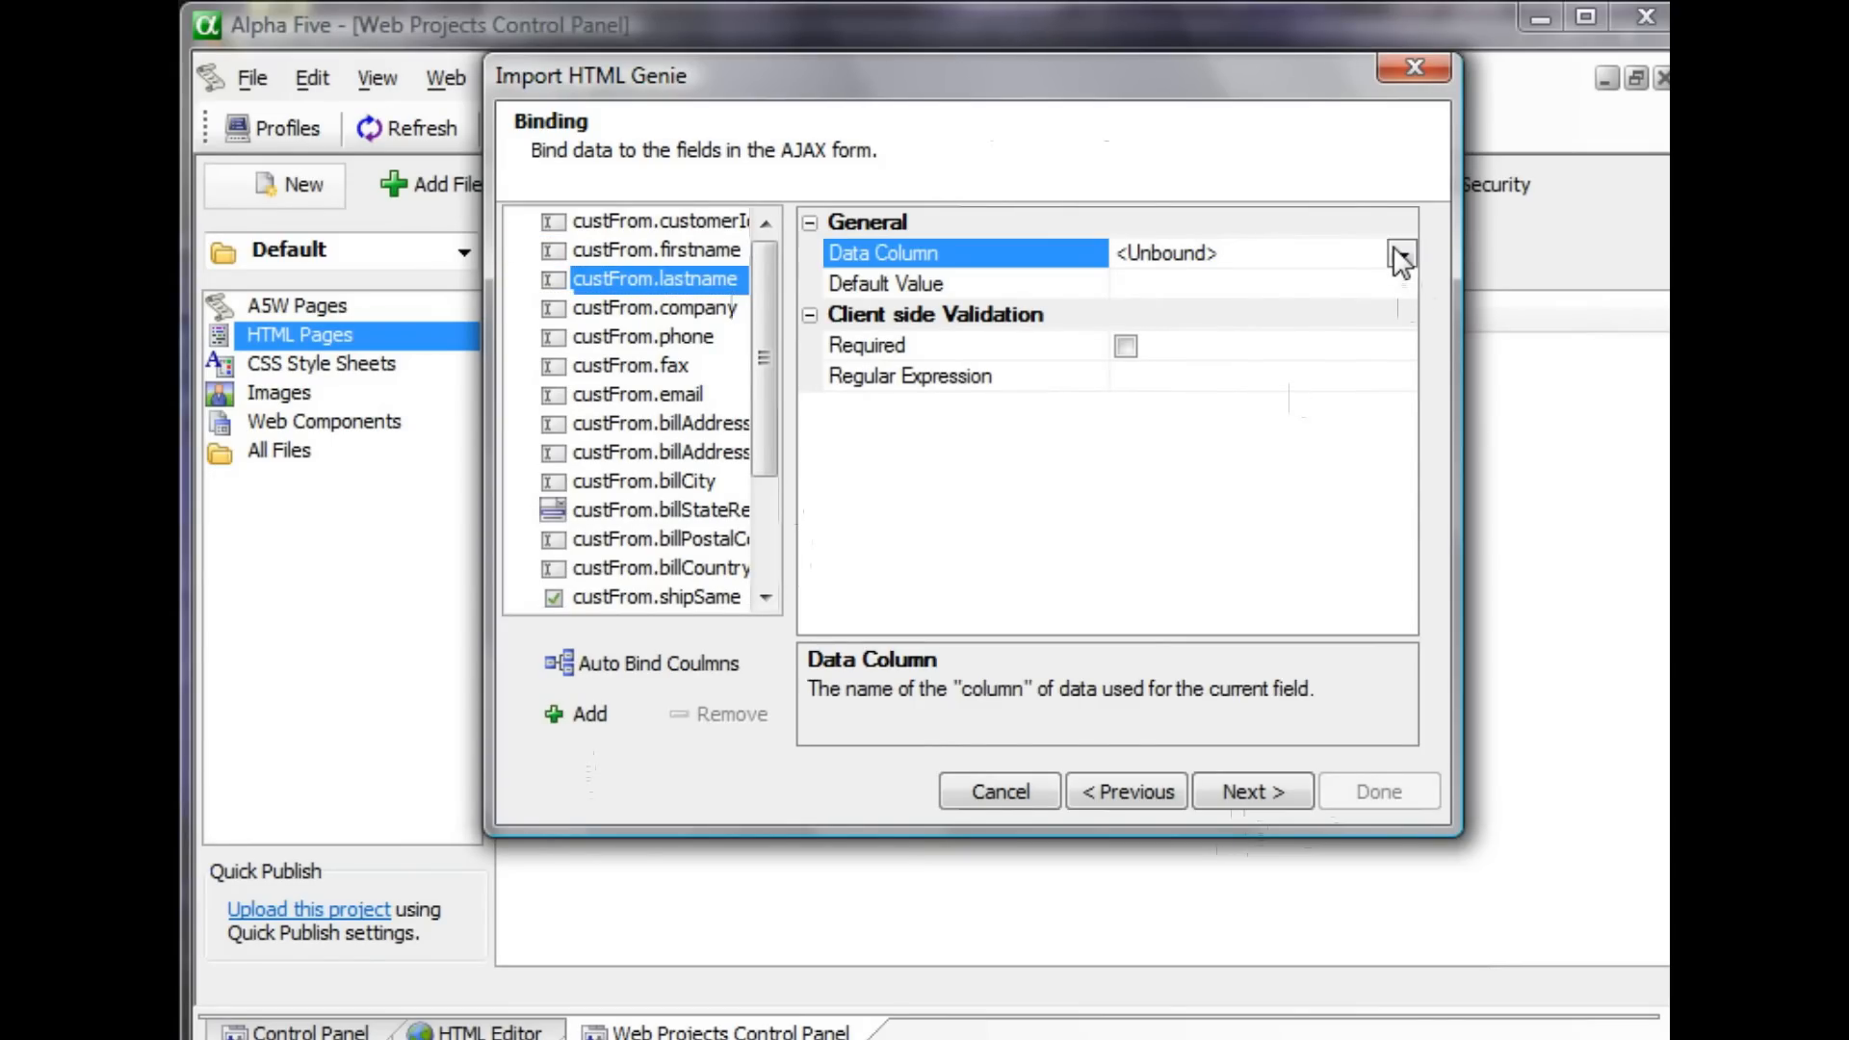
click(1401, 256)
click(1401, 256)
click(1362, 233)
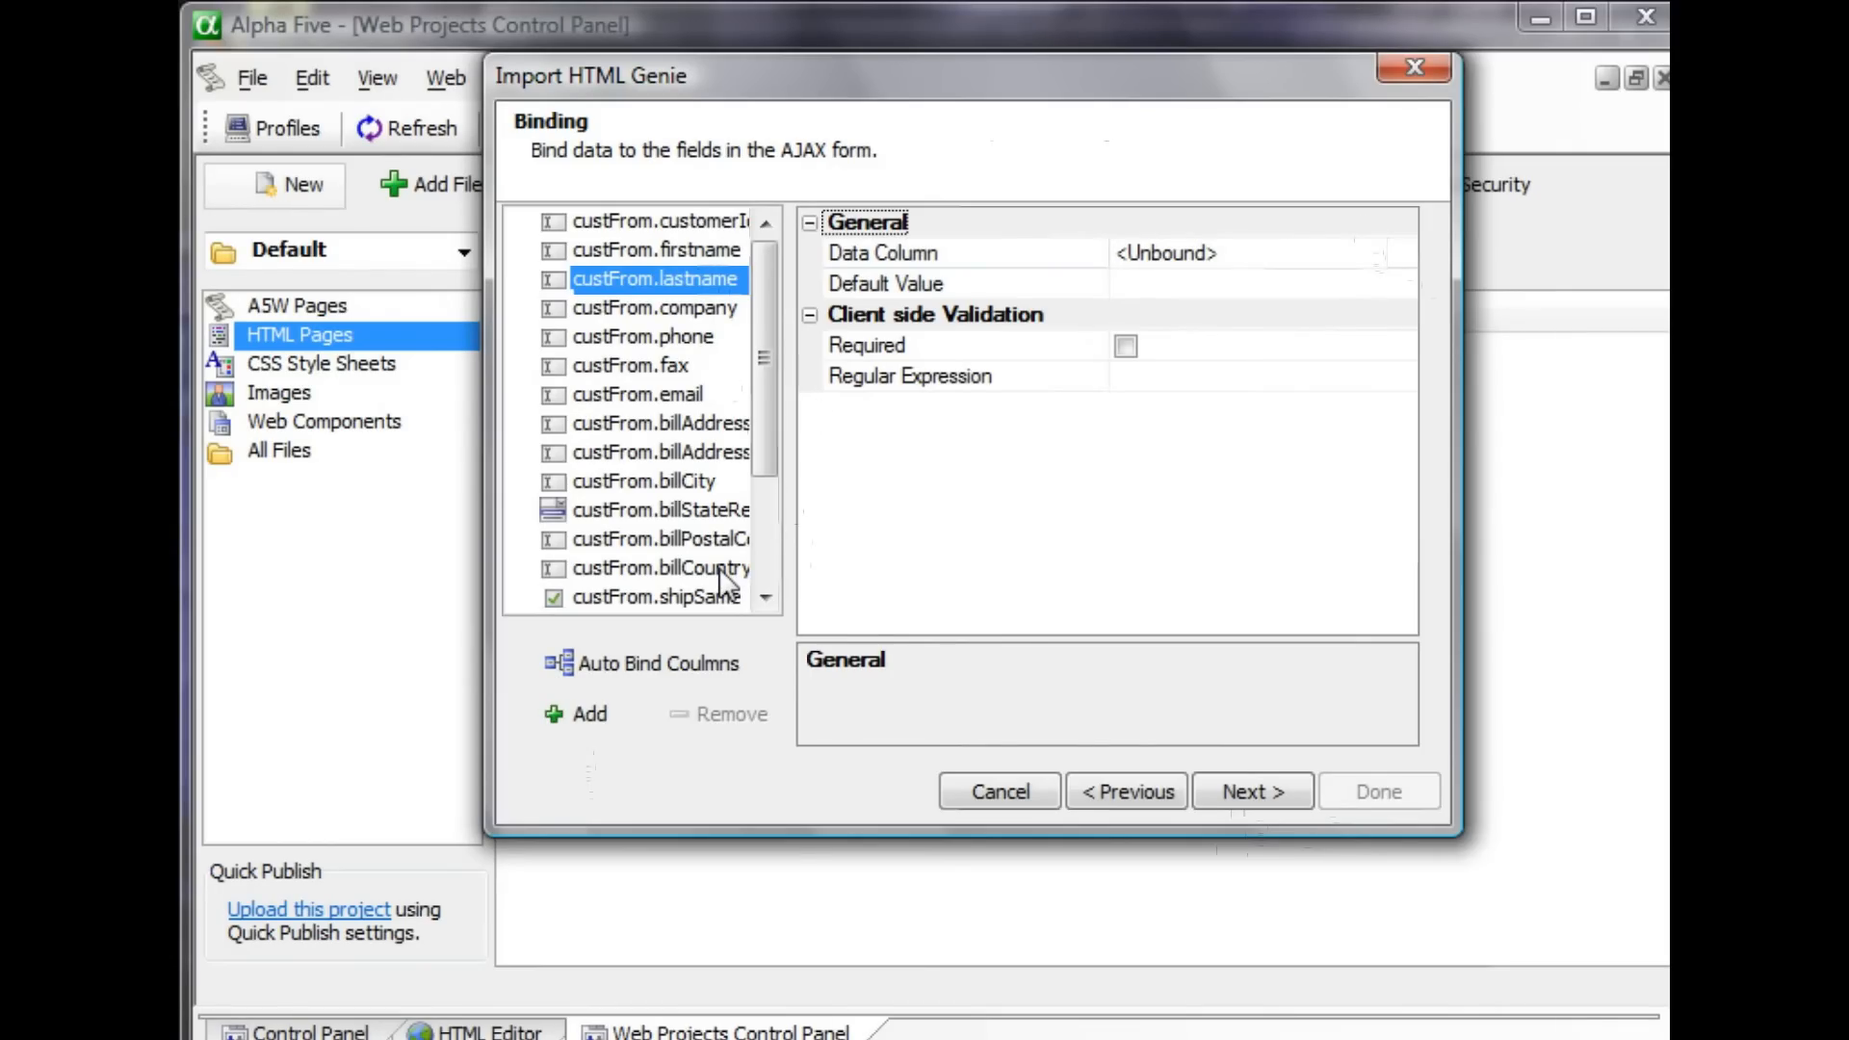
- Auto-bind the form fields to the table columns and check the firstname, customer ID, fax and lastname bindings
click(606, 674)
click(675, 250)
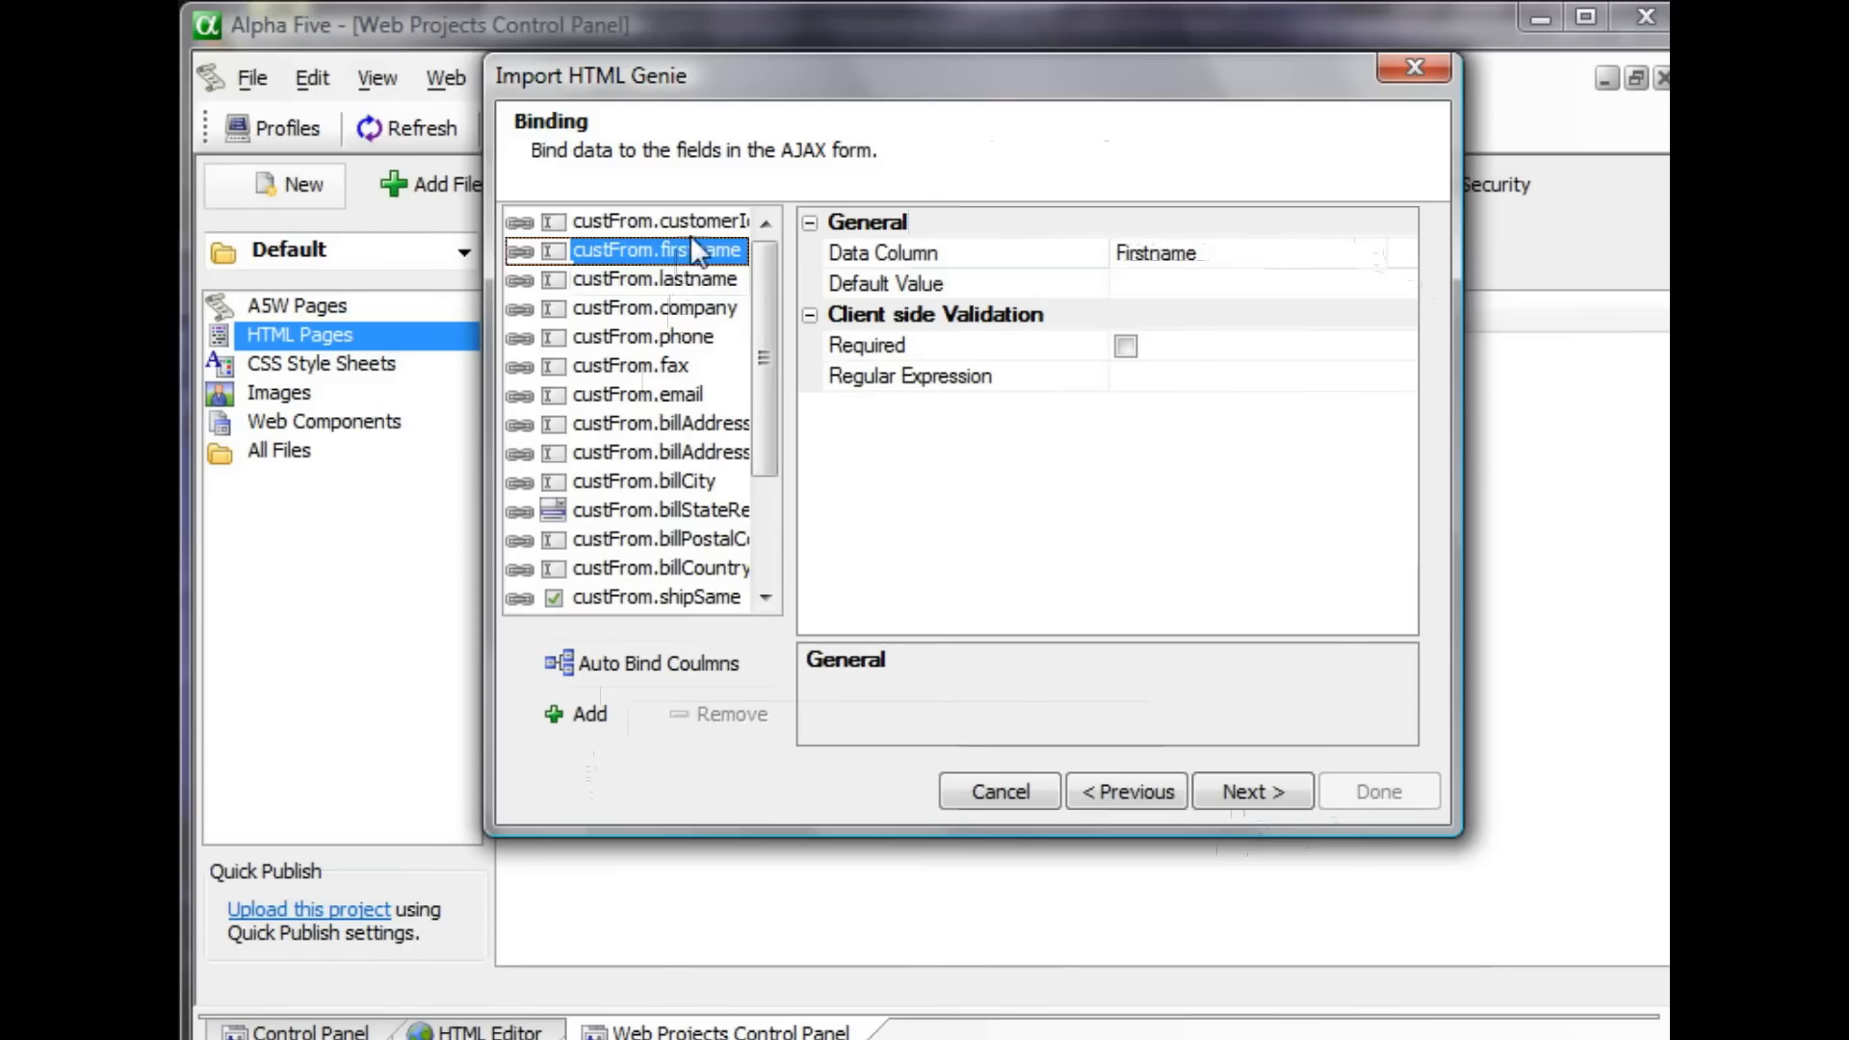
click(703, 221)
click(707, 366)
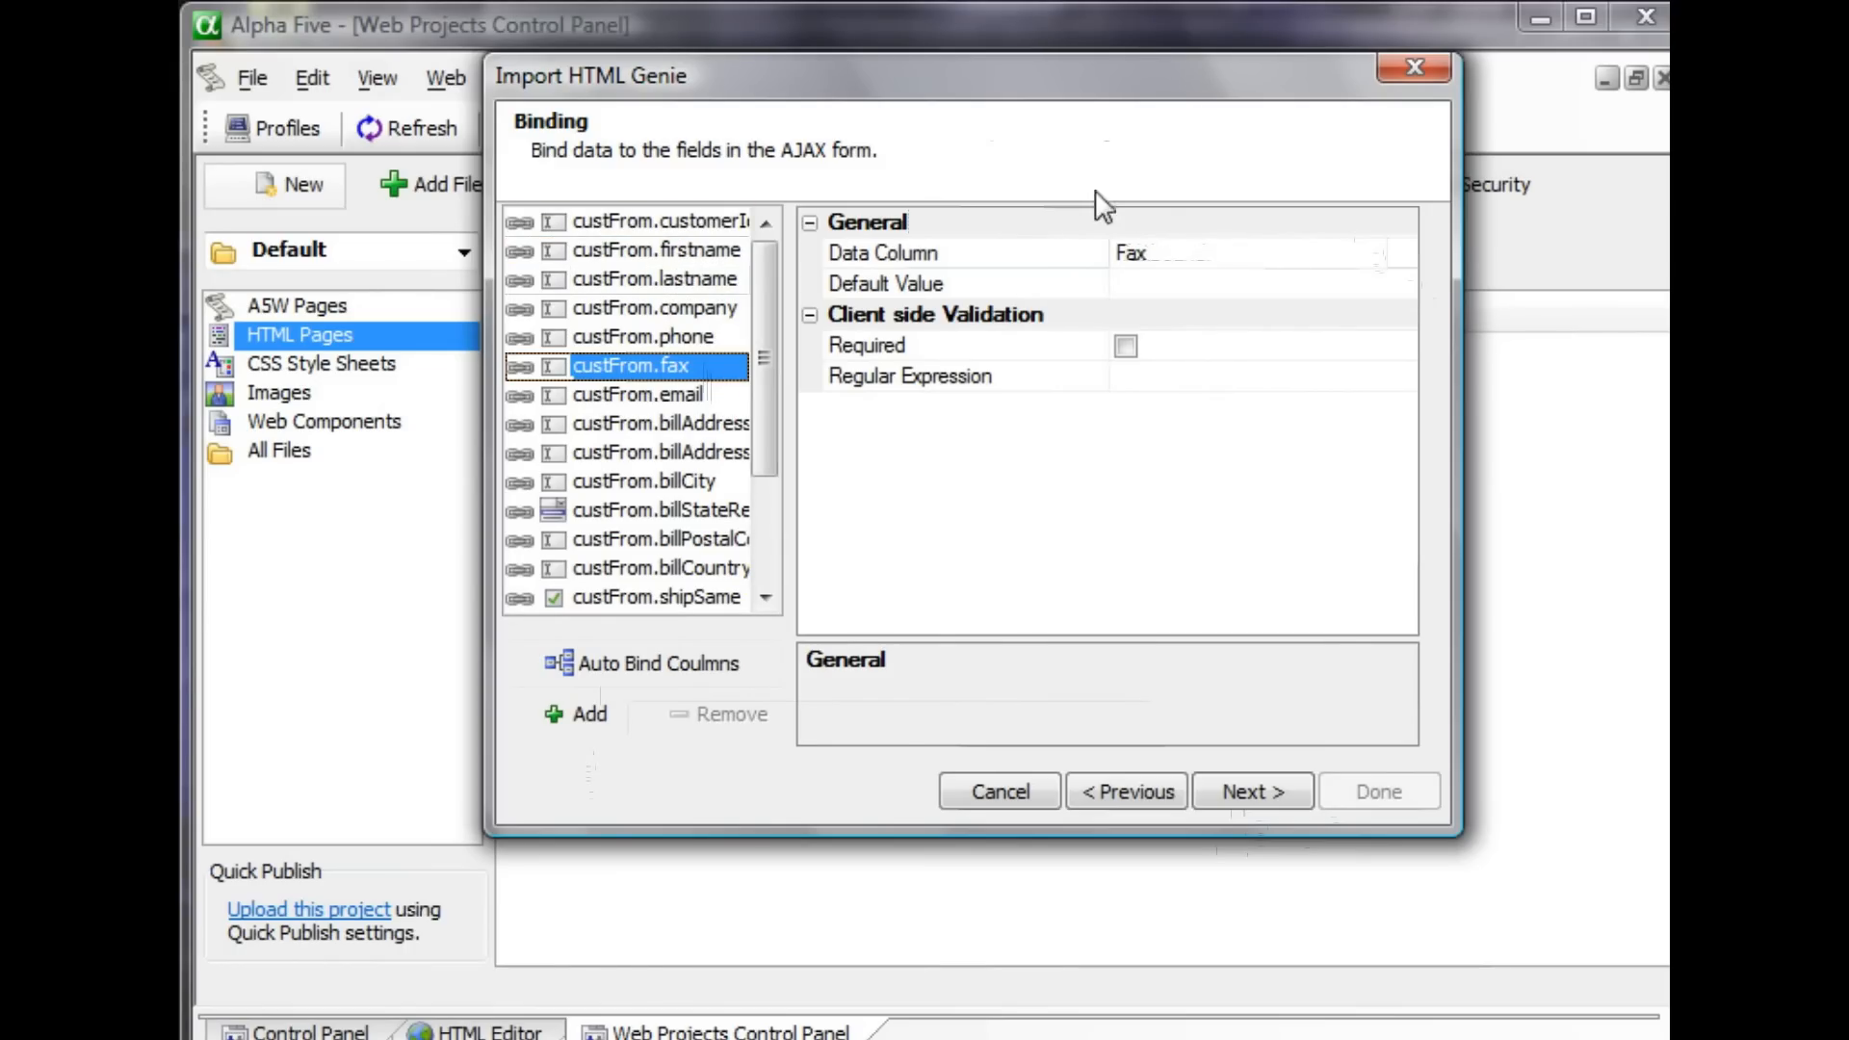
click(661, 277)
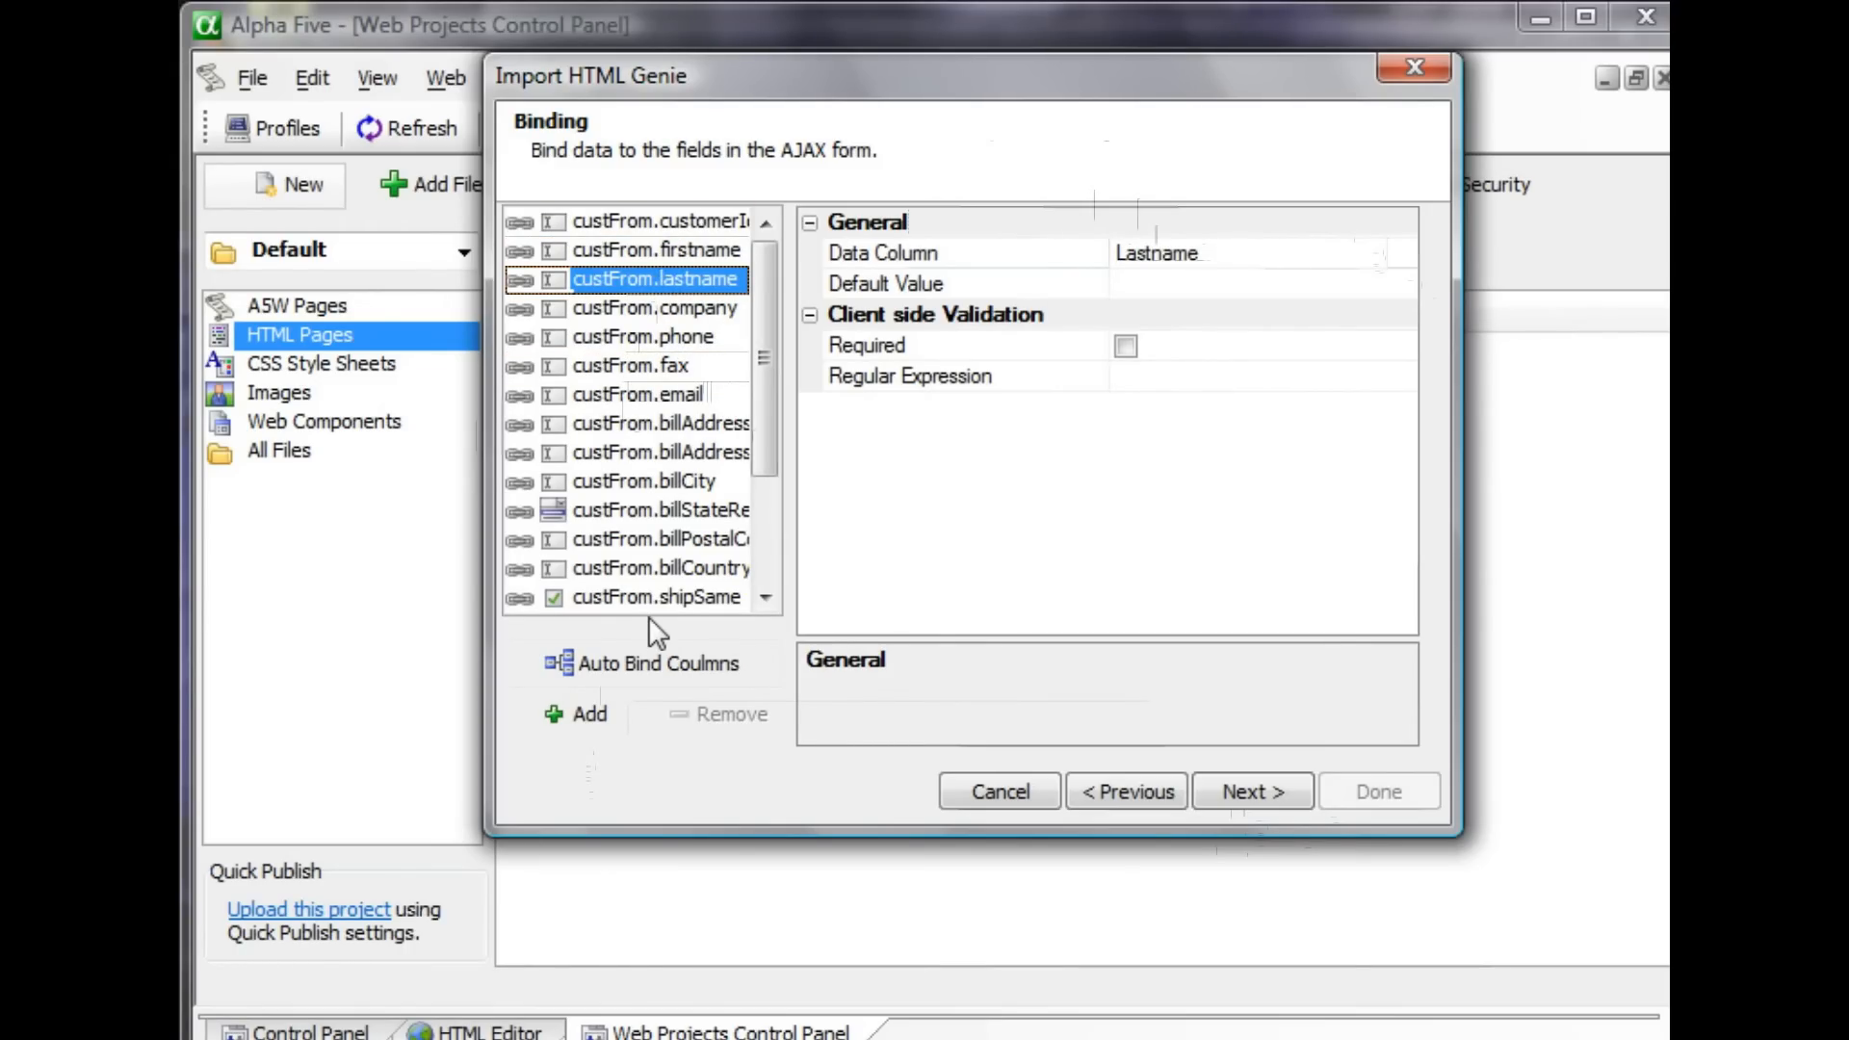
- Examine the list of additional HTML elements available for binding and dismiss it without adding any
click(553, 733)
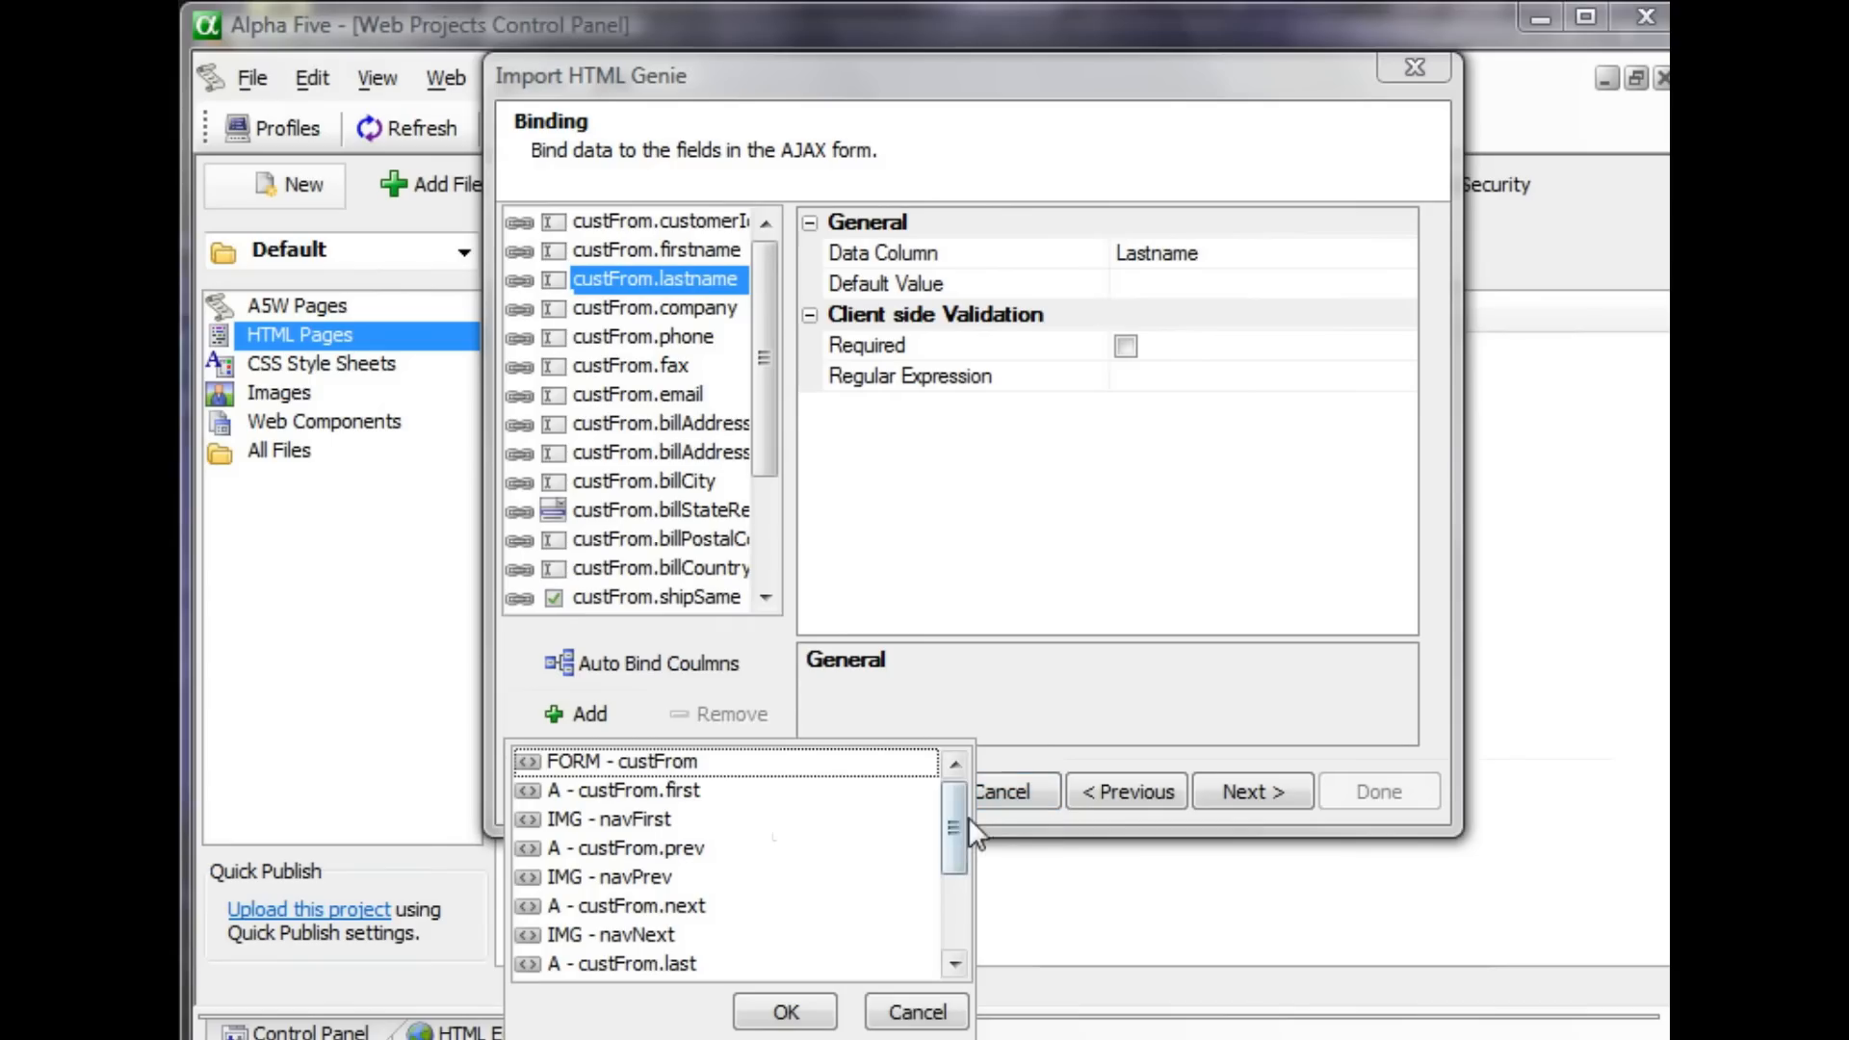
drag(958, 828, 946, 909)
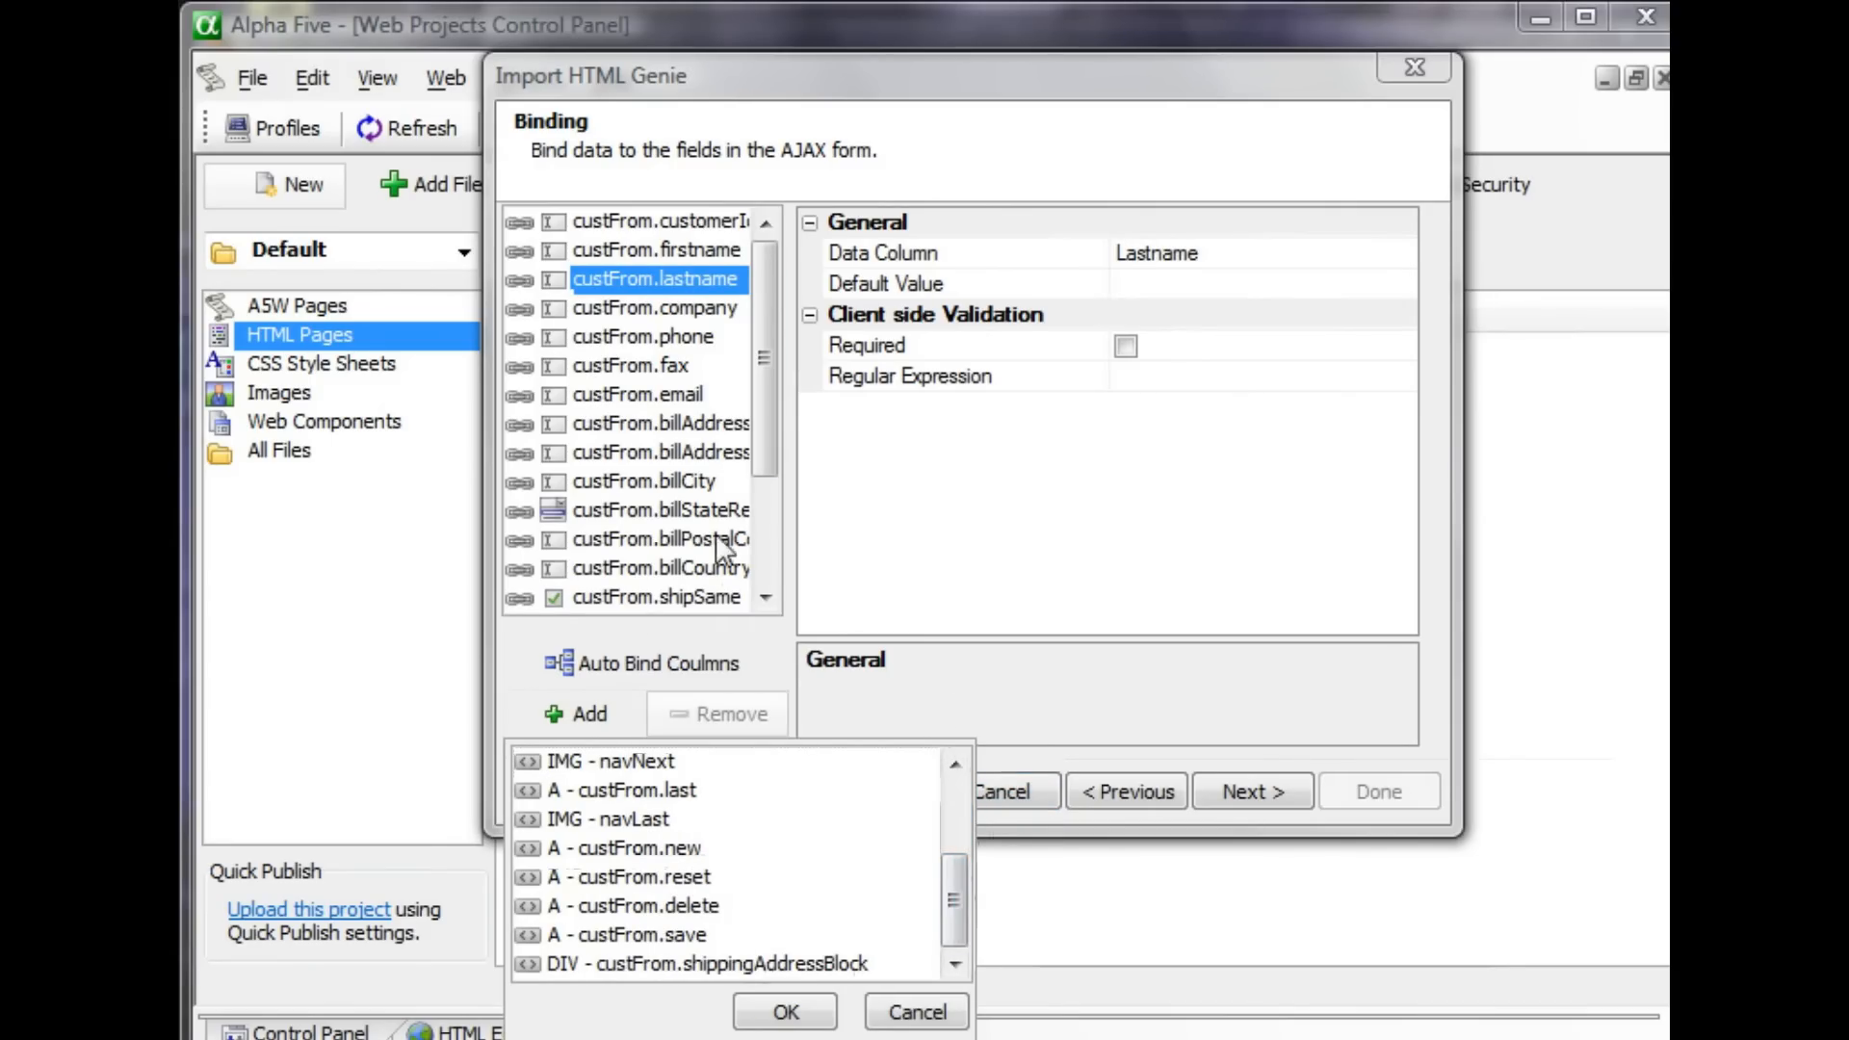
click(948, 1001)
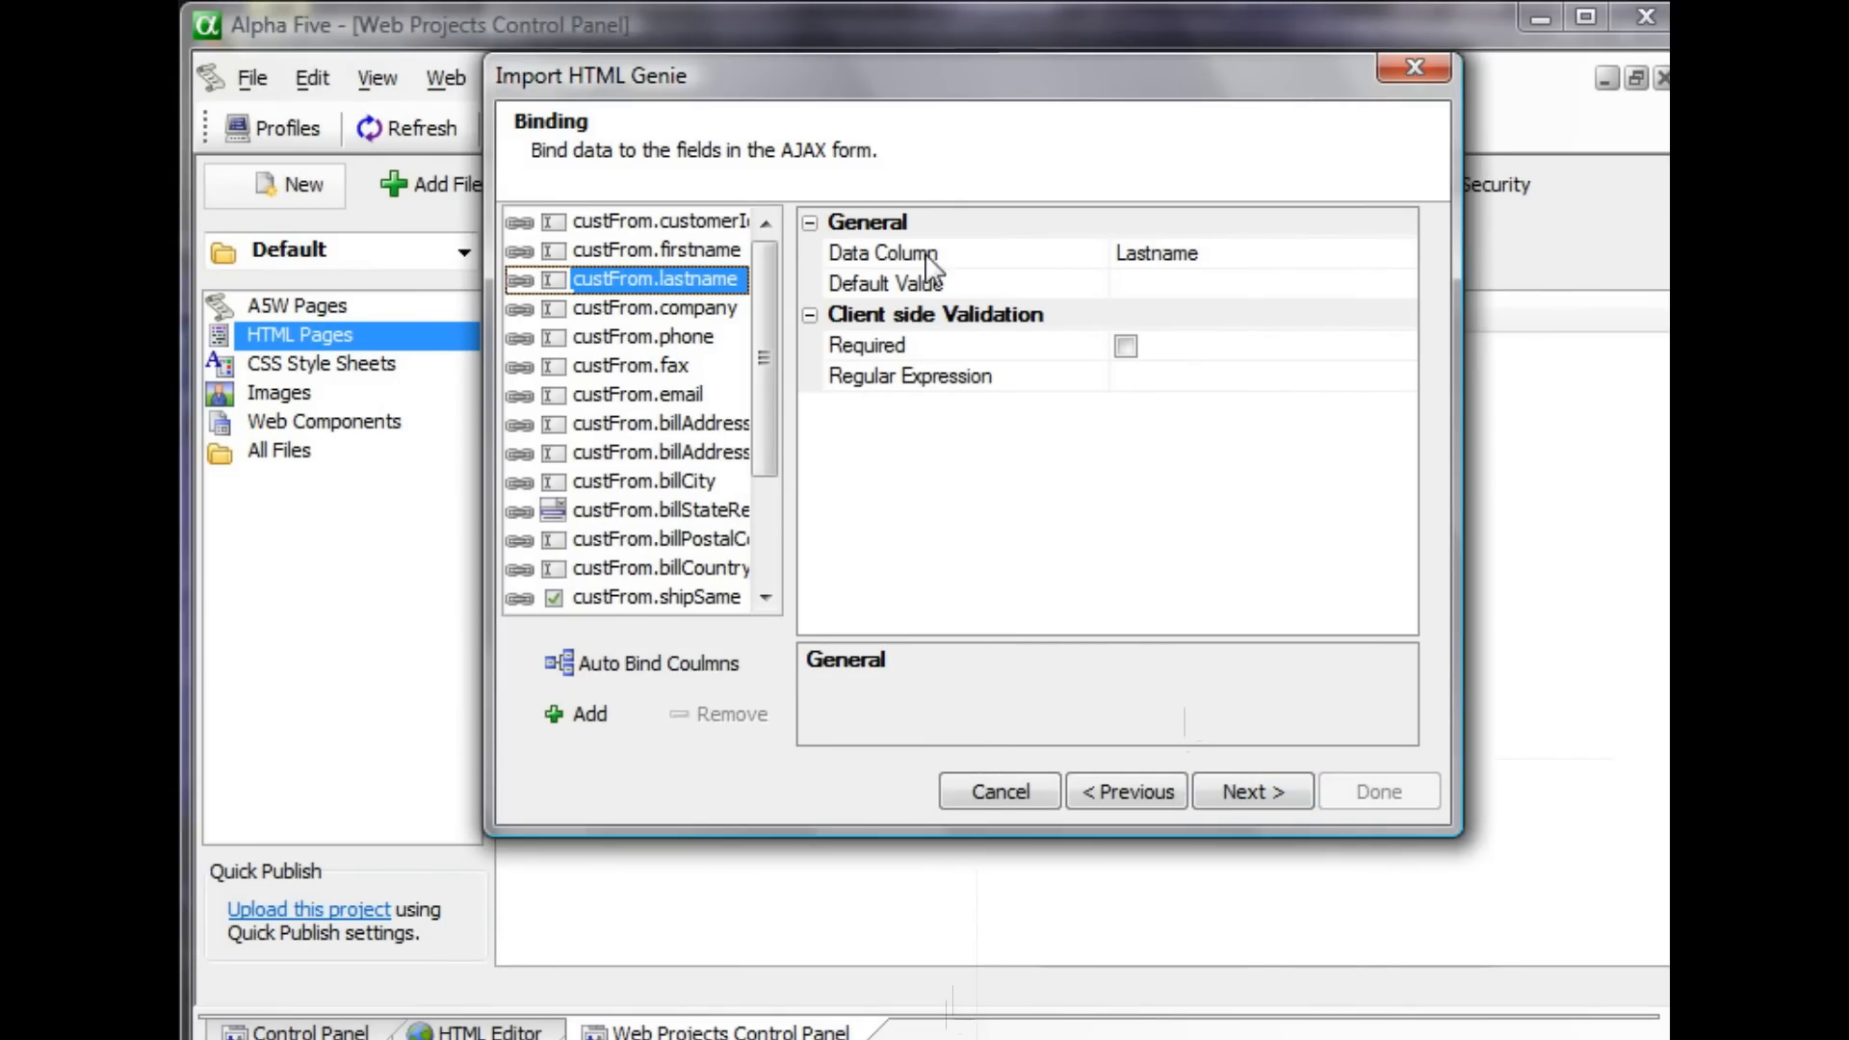
- Check the lastname field's Default Value property and proceed to the button action bindings
click(929, 283)
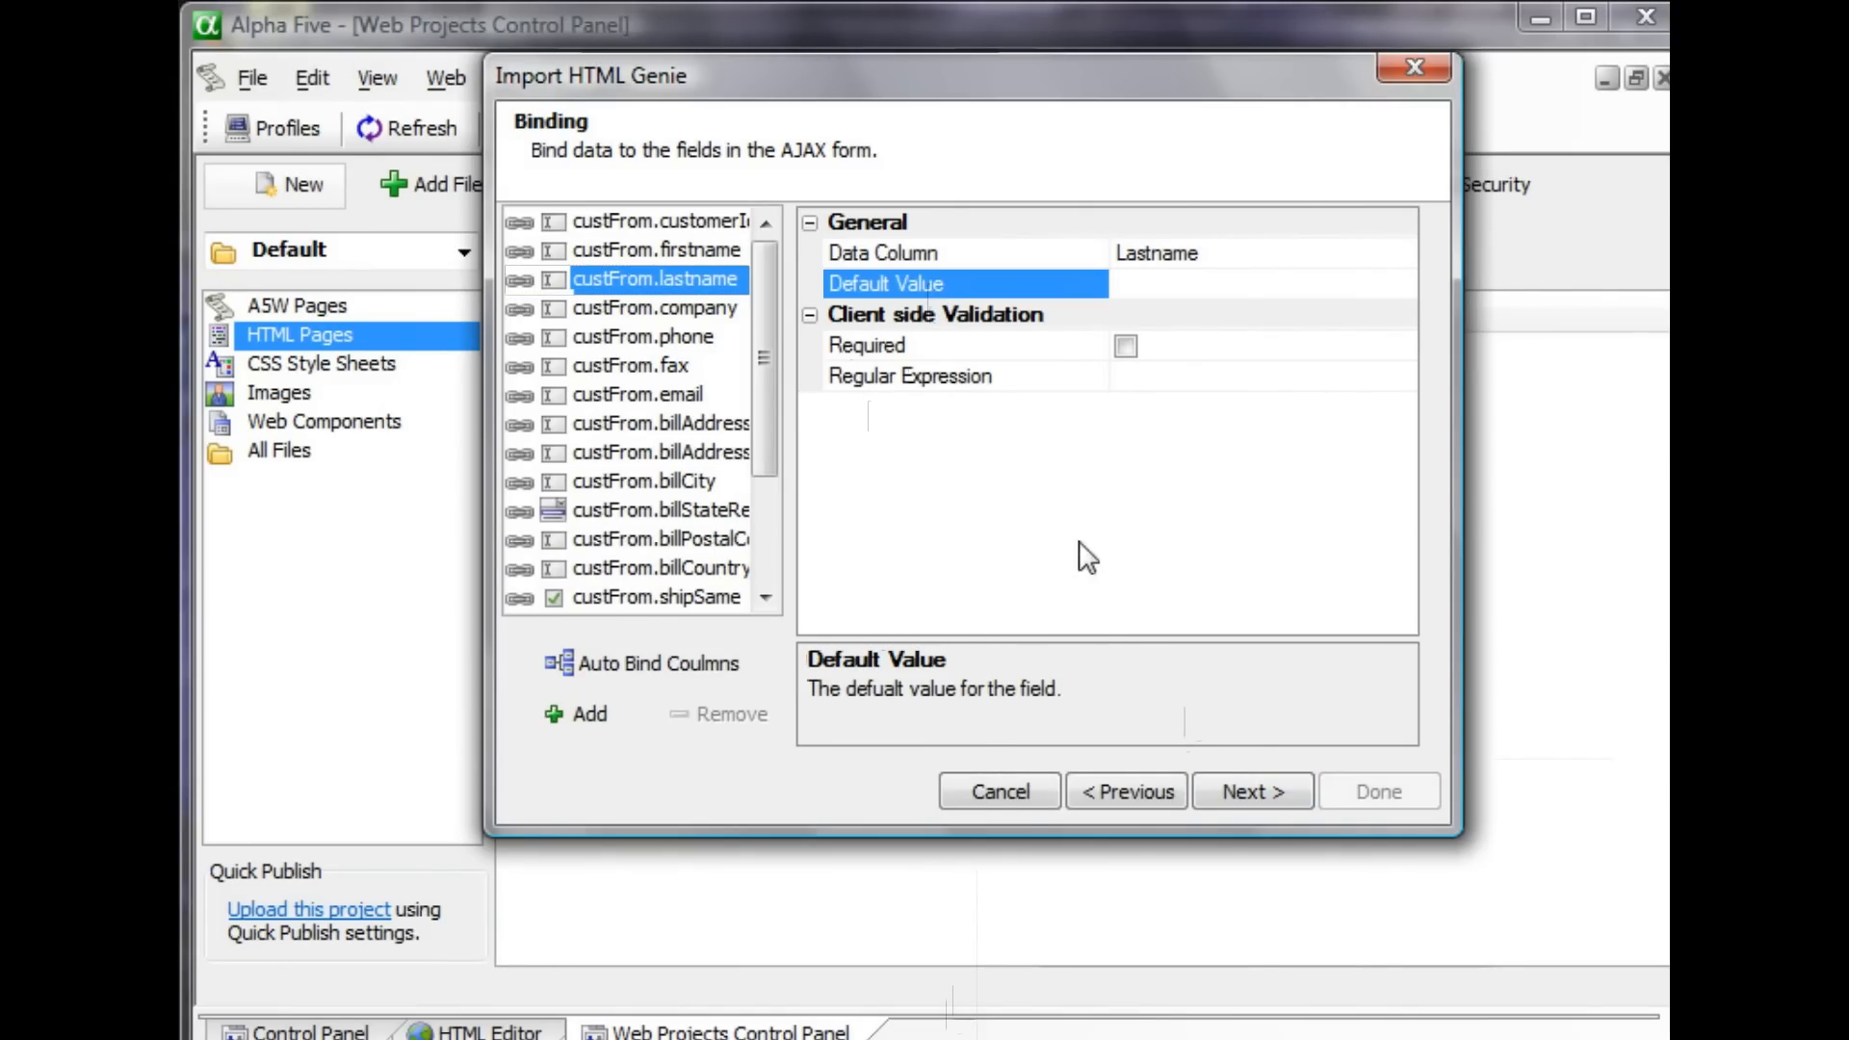
click(1258, 792)
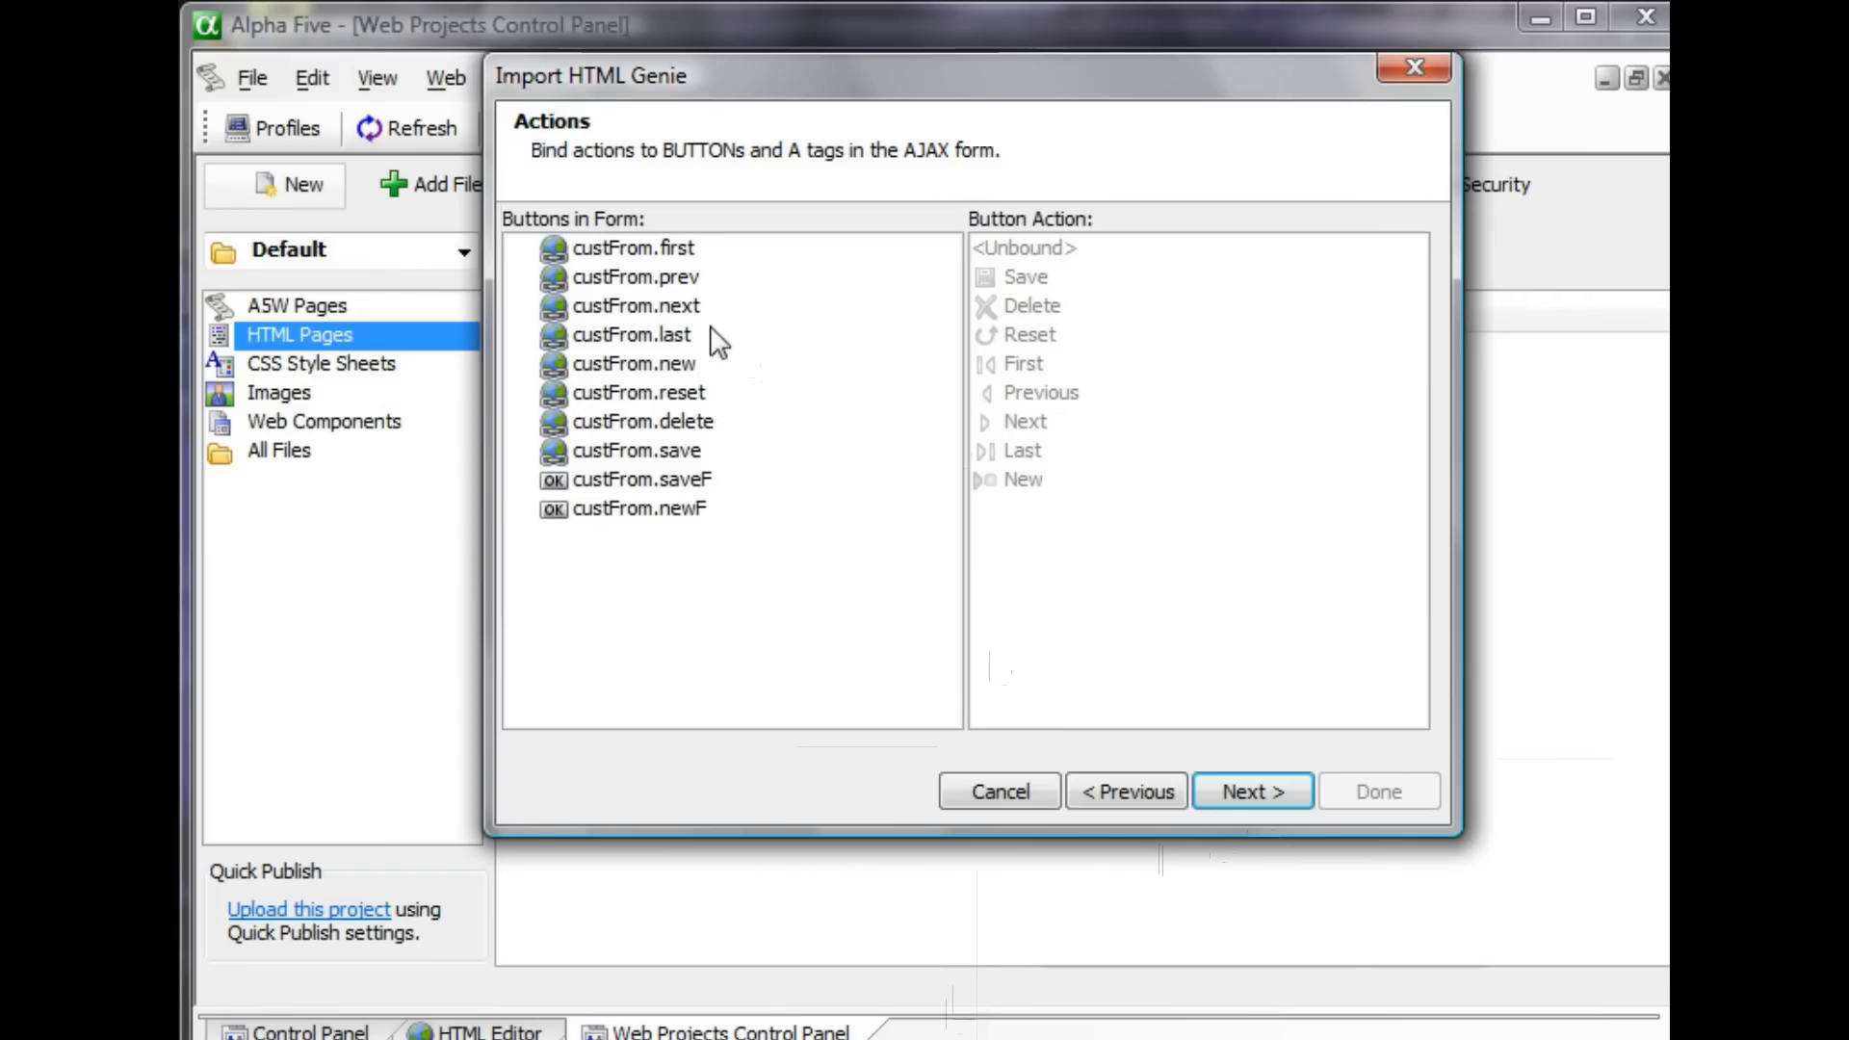
- Bind the custFrom.first, prev, next and last buttons to the First, Previous, Next and Last actions
click(675, 248)
click(1002, 364)
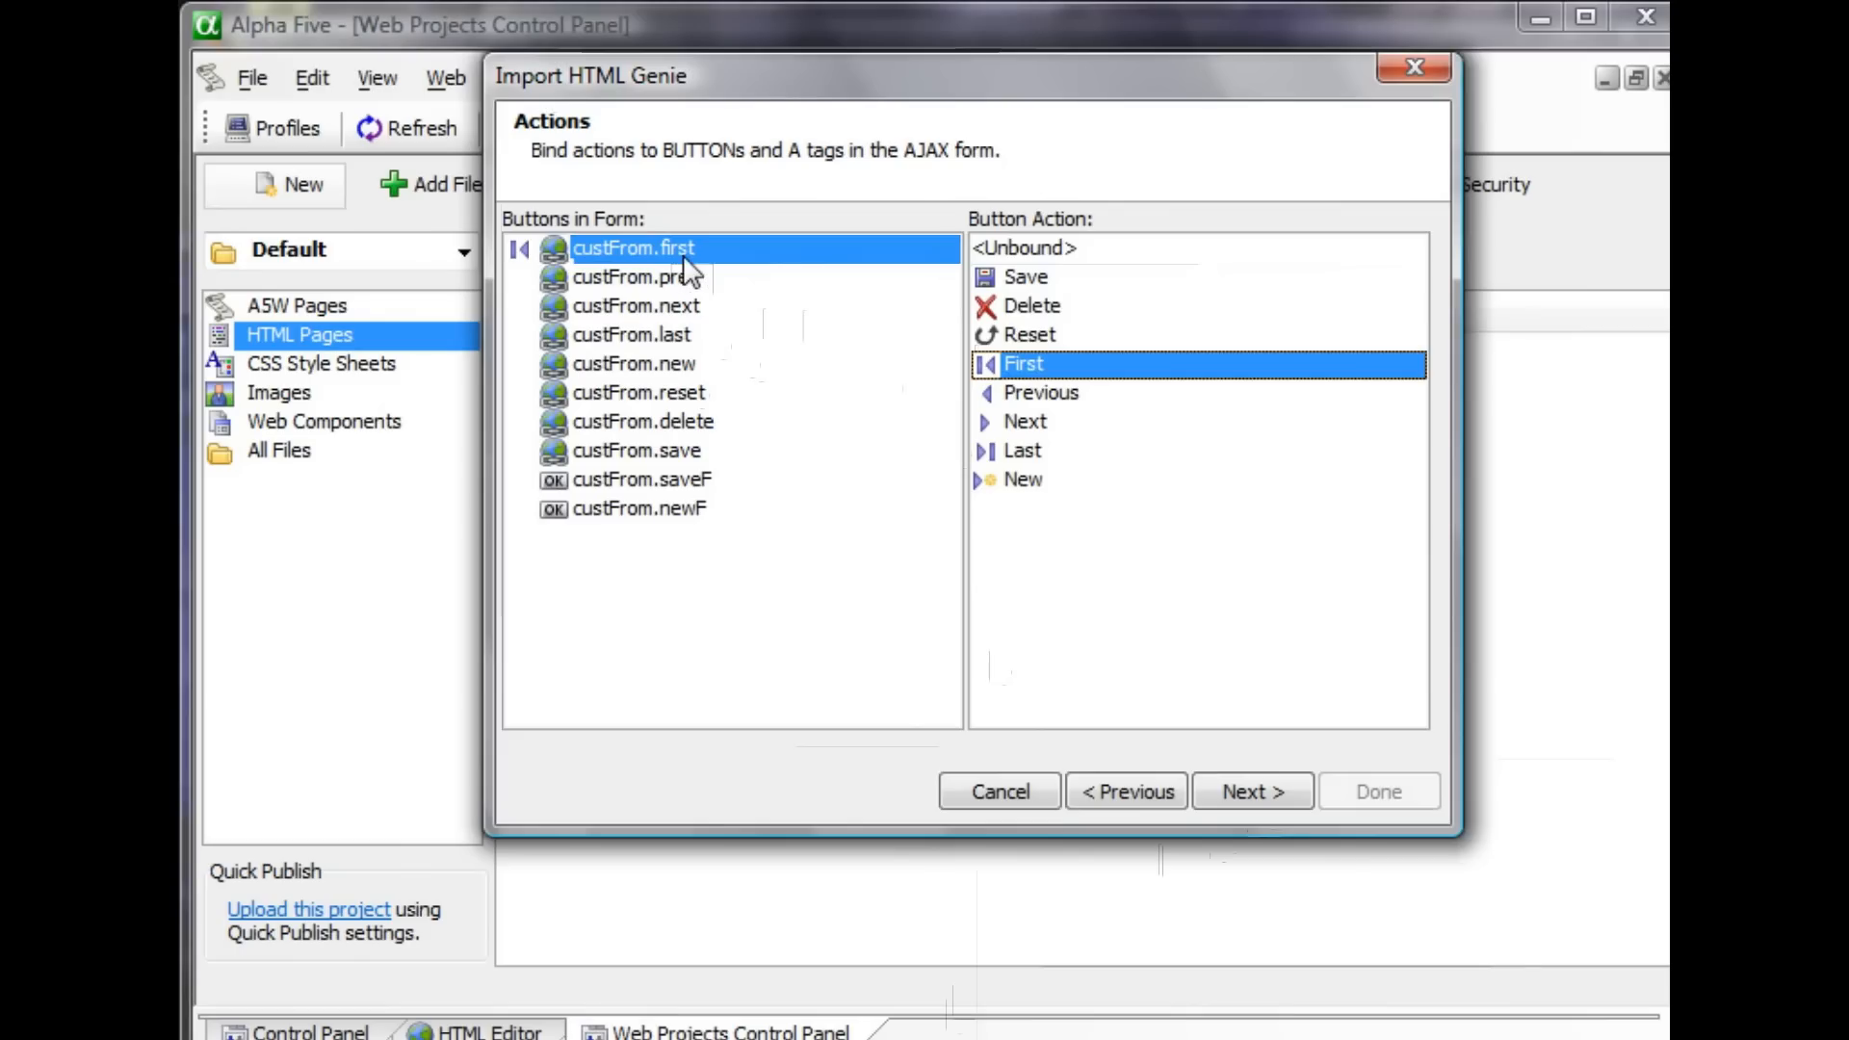
click(695, 280)
click(1023, 392)
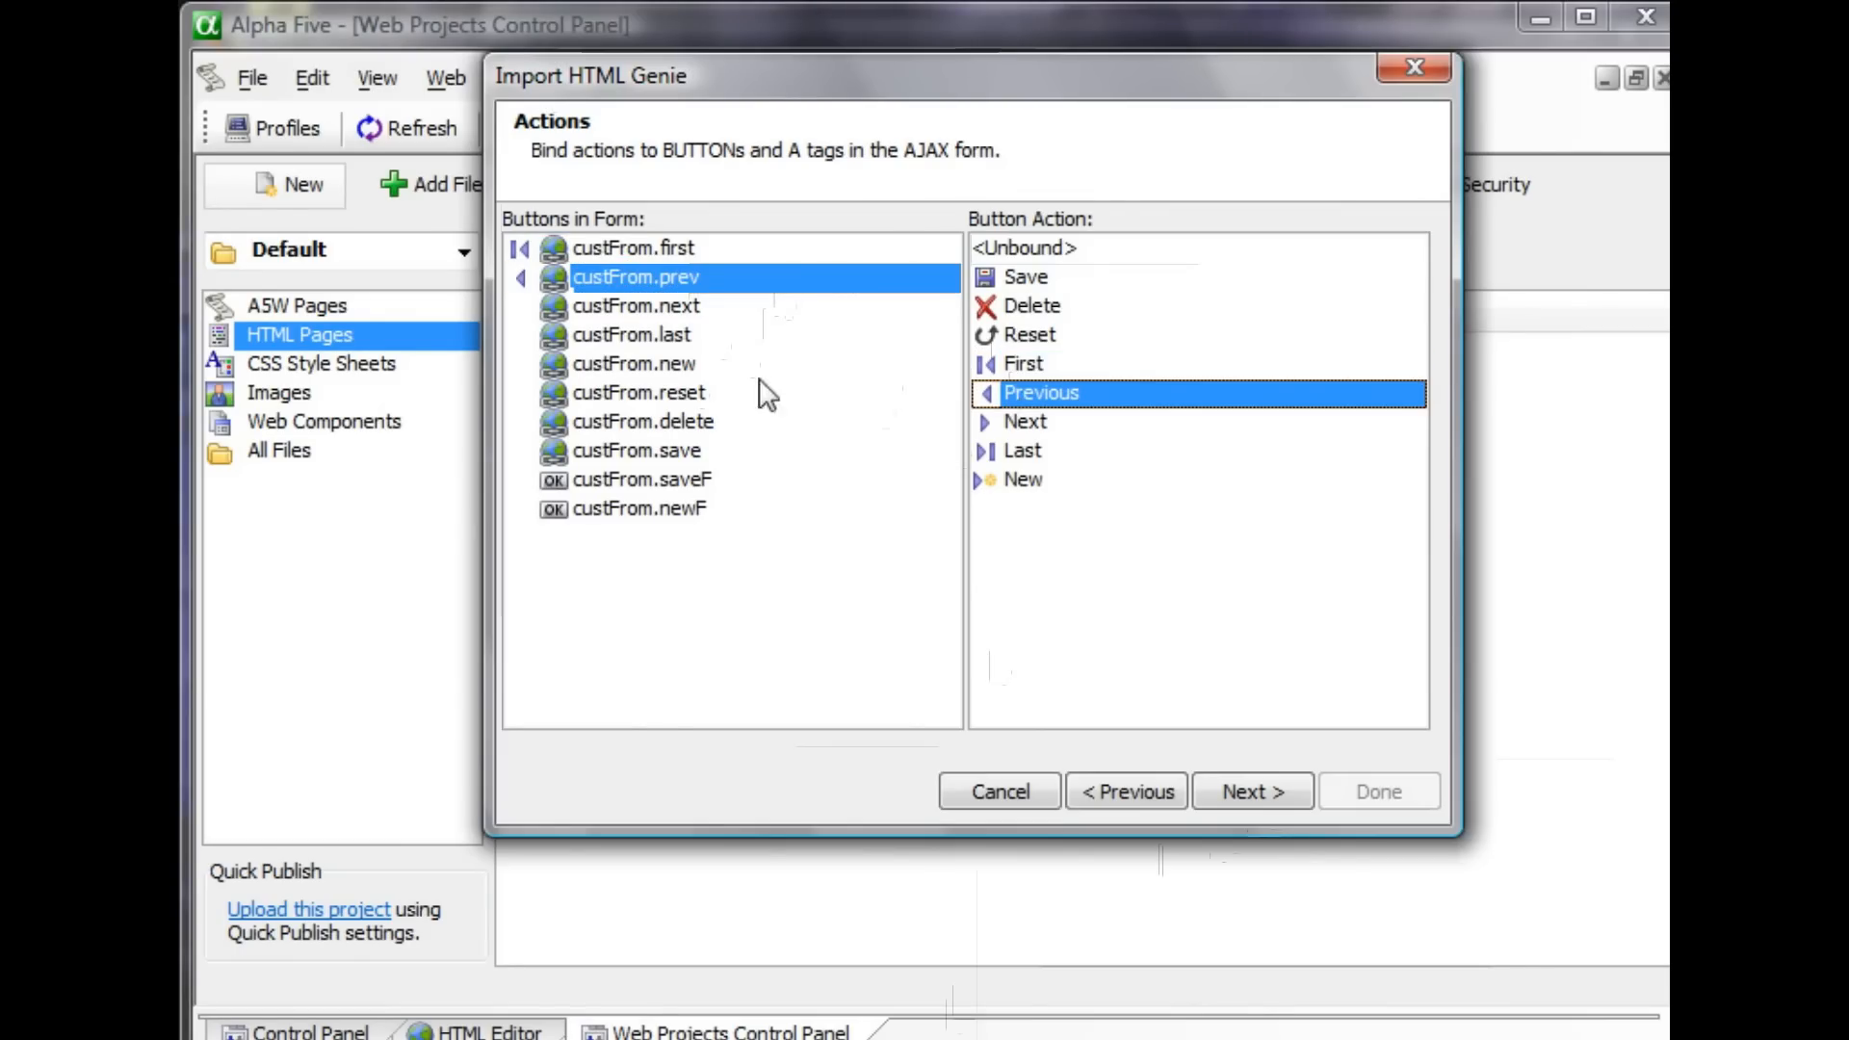
click(705, 308)
click(1024, 421)
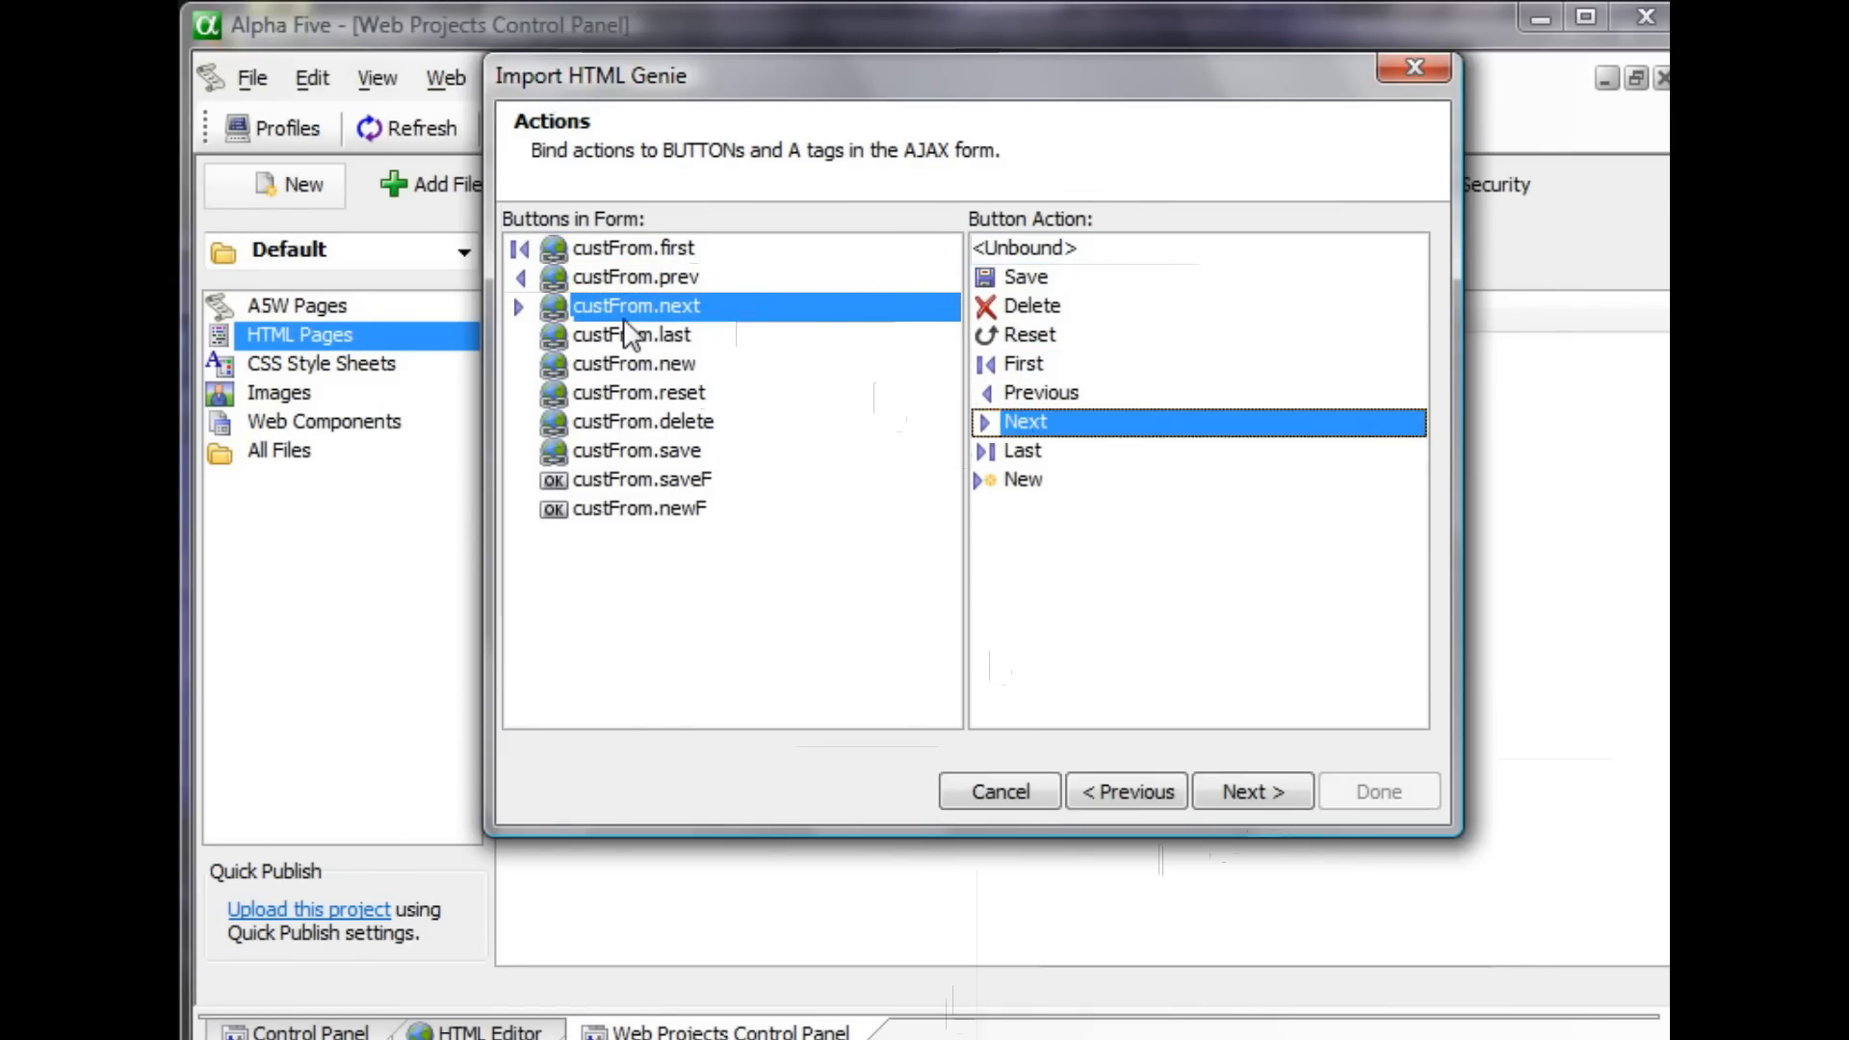
click(626, 334)
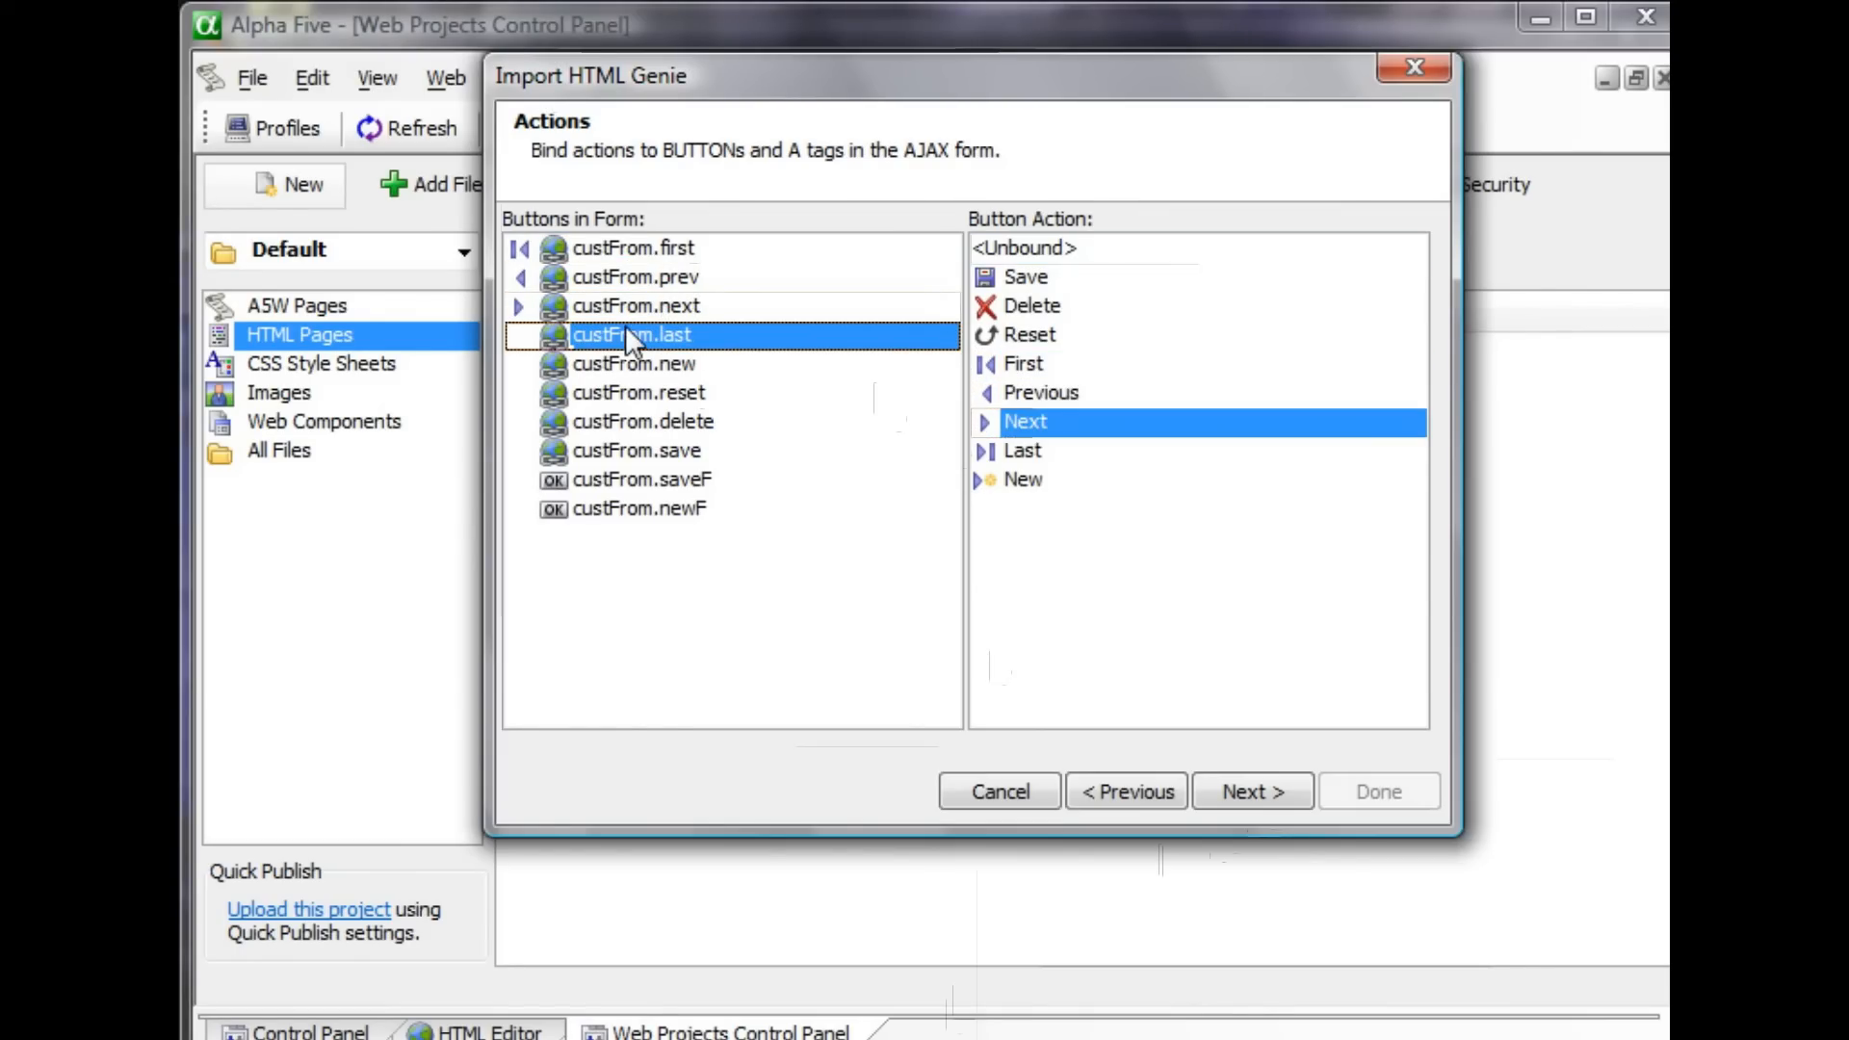
click(1044, 421)
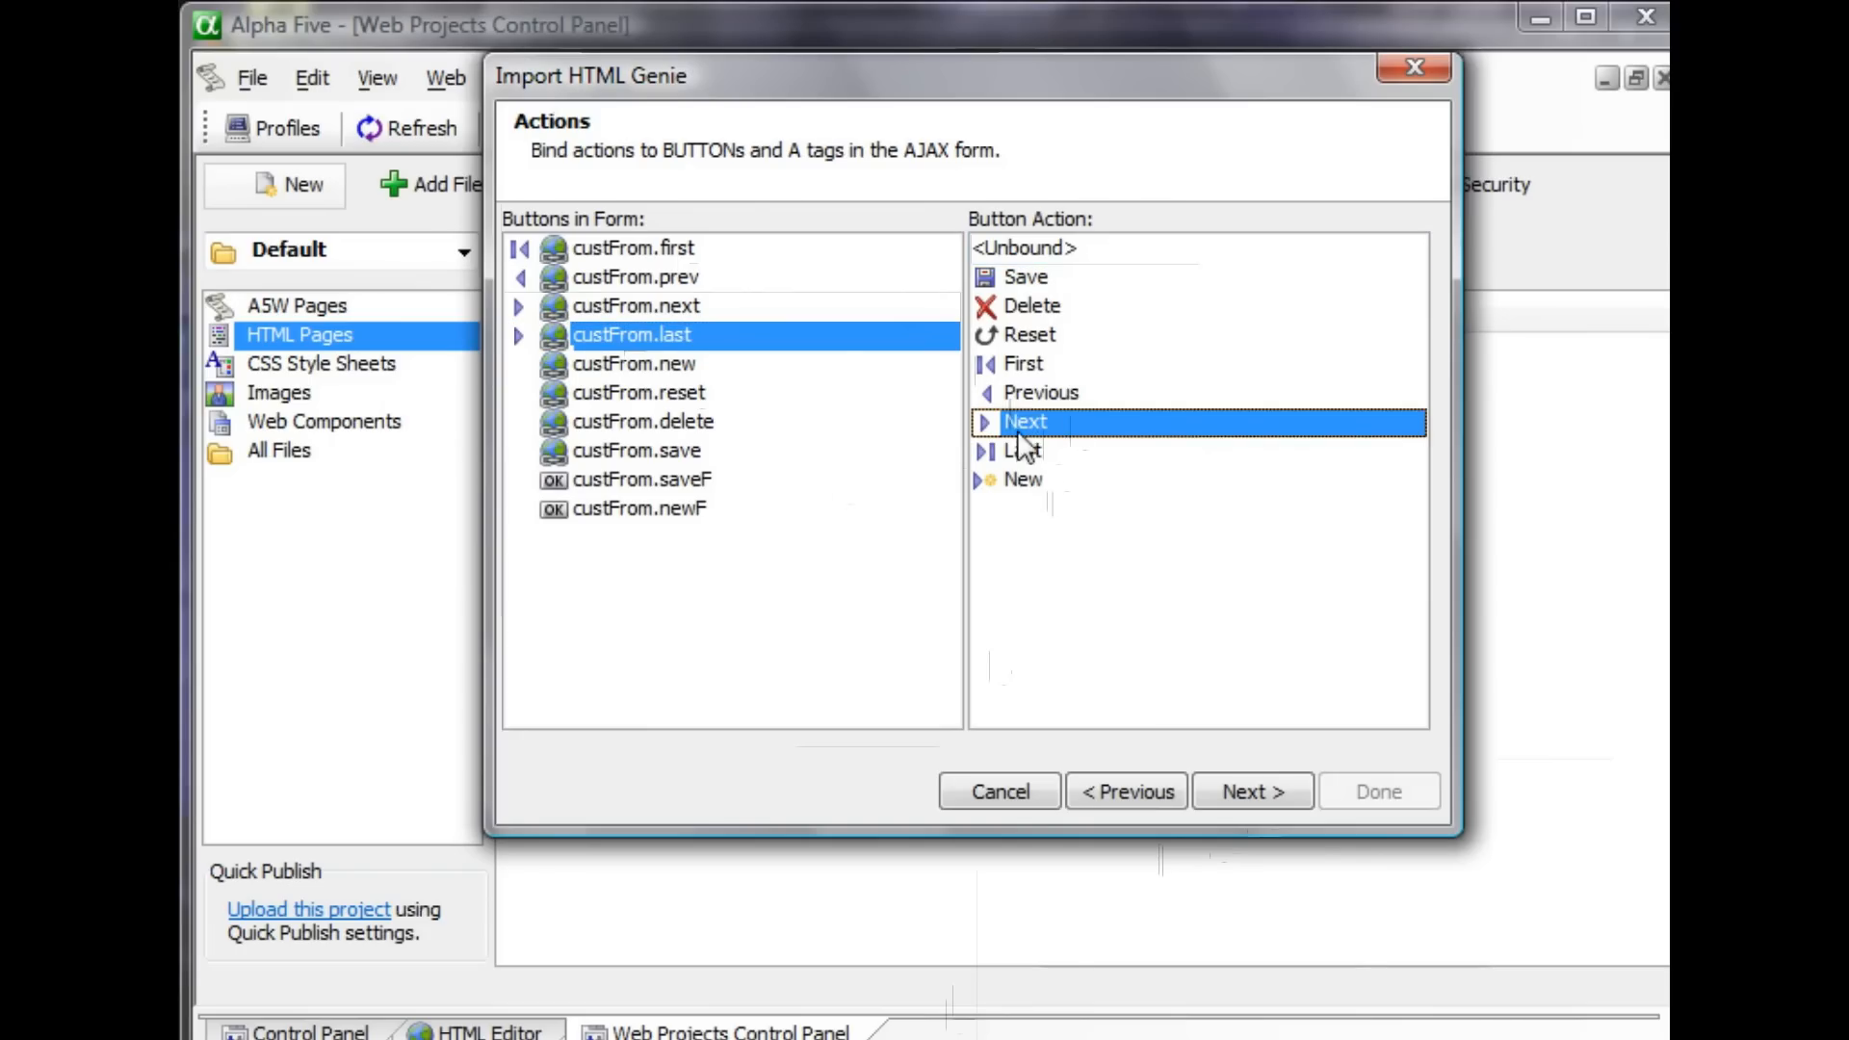
click(1019, 449)
- Bind custFrom.new to the New action, custFrom.reset to Reset and custFrom.delete to Delete
click(674, 363)
click(1027, 479)
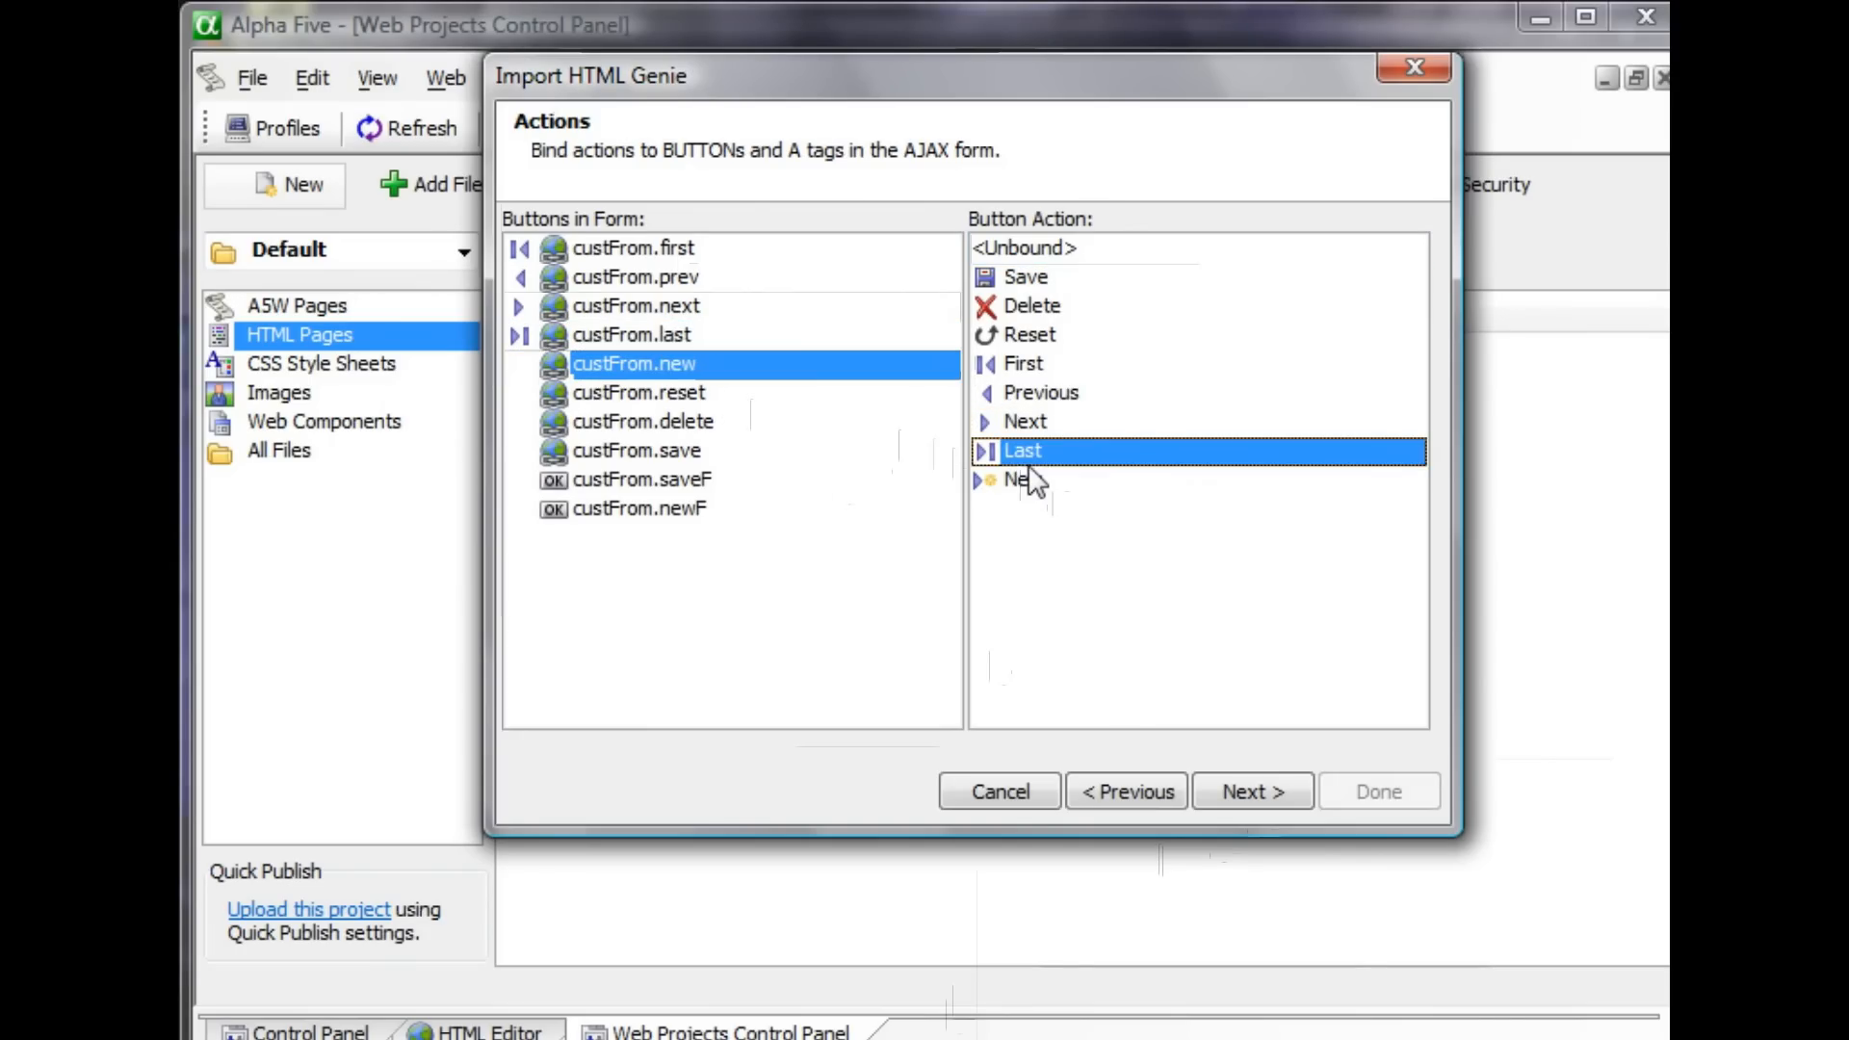
click(638, 395)
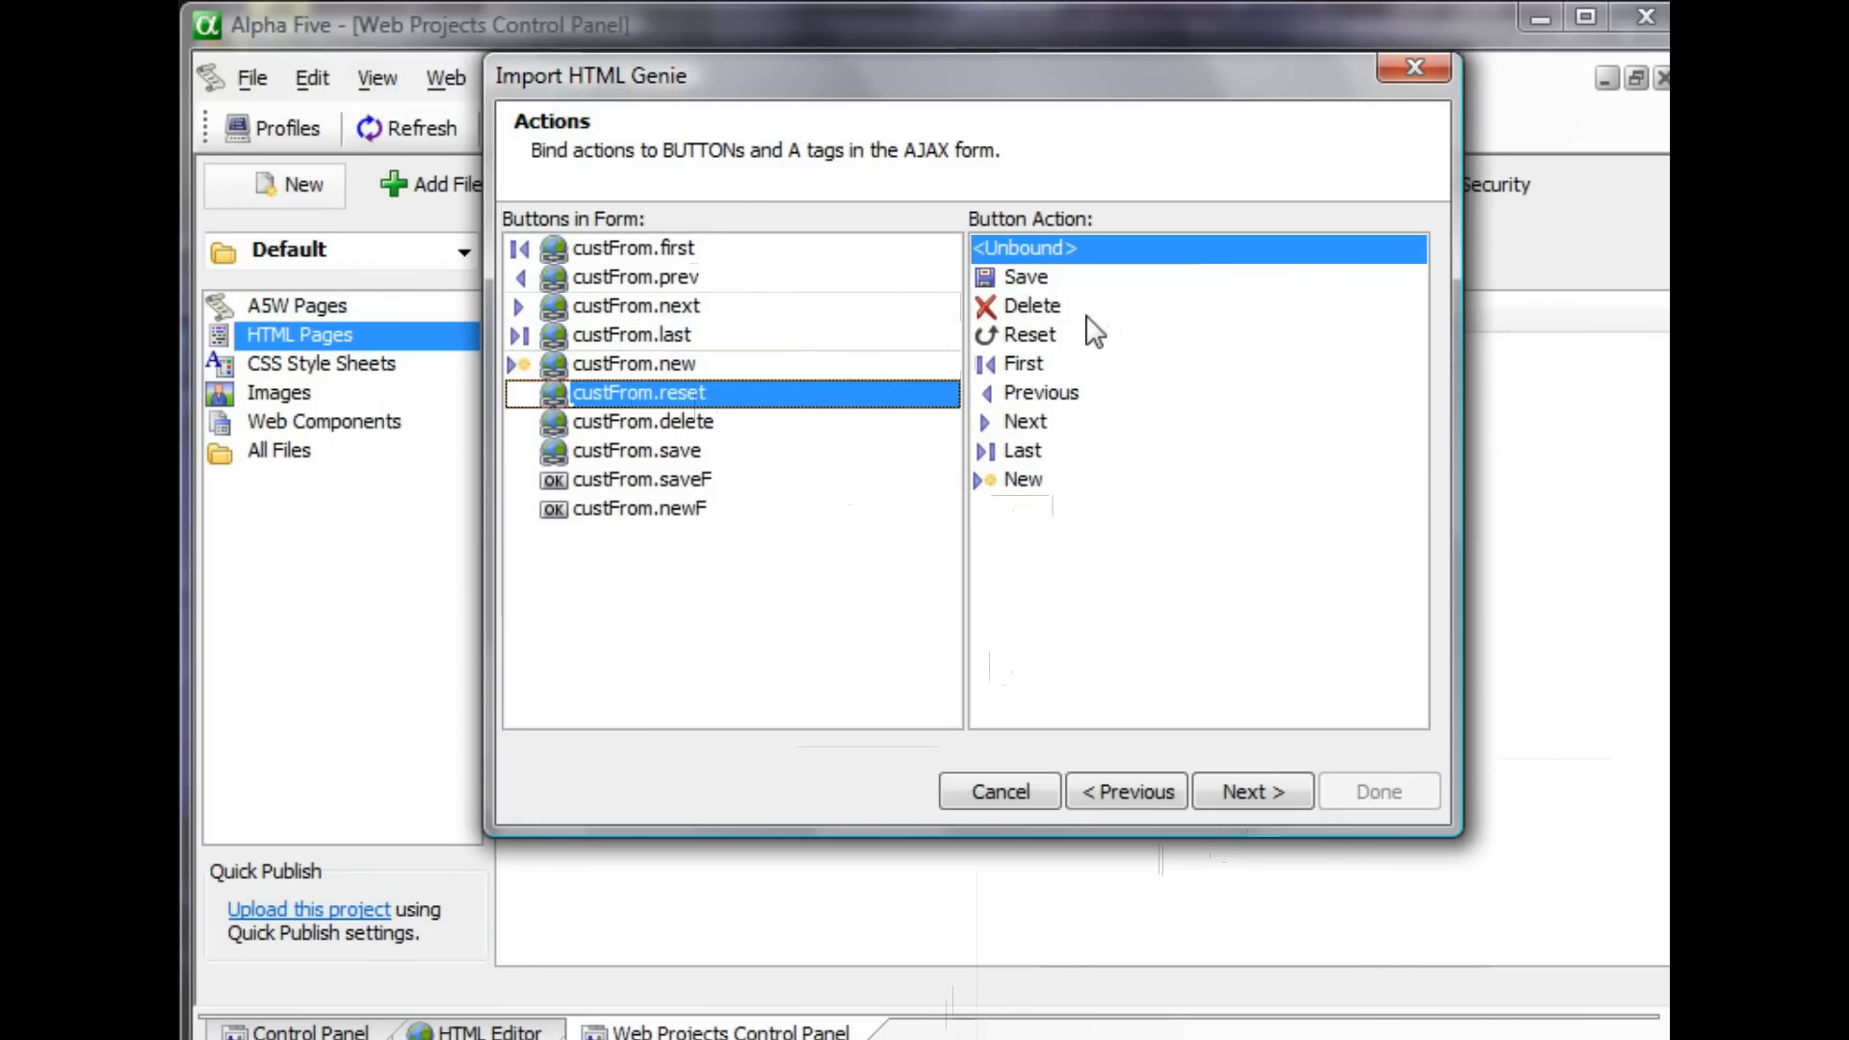
click(1090, 337)
click(686, 421)
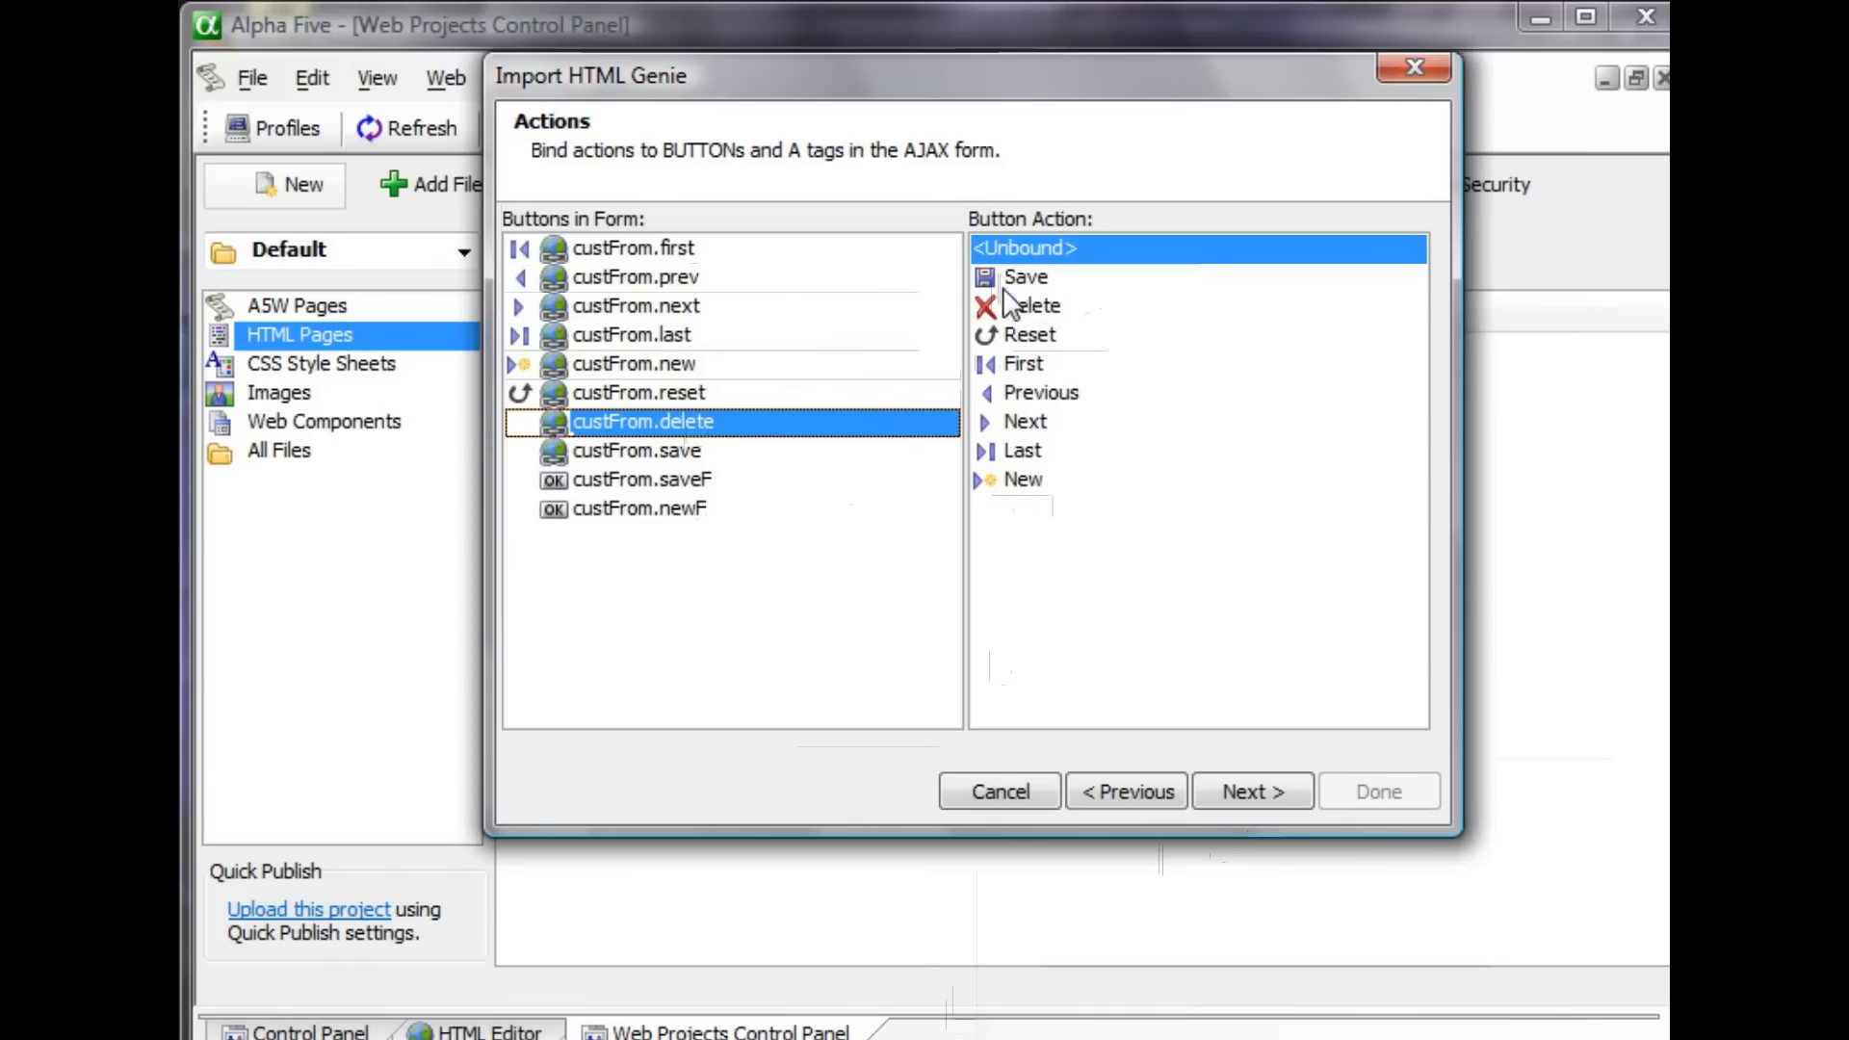
click(1009, 302)
- Bind custFrom.save and custFrom.saveF to the Save action, and custFrom.newF to New
click(636, 453)
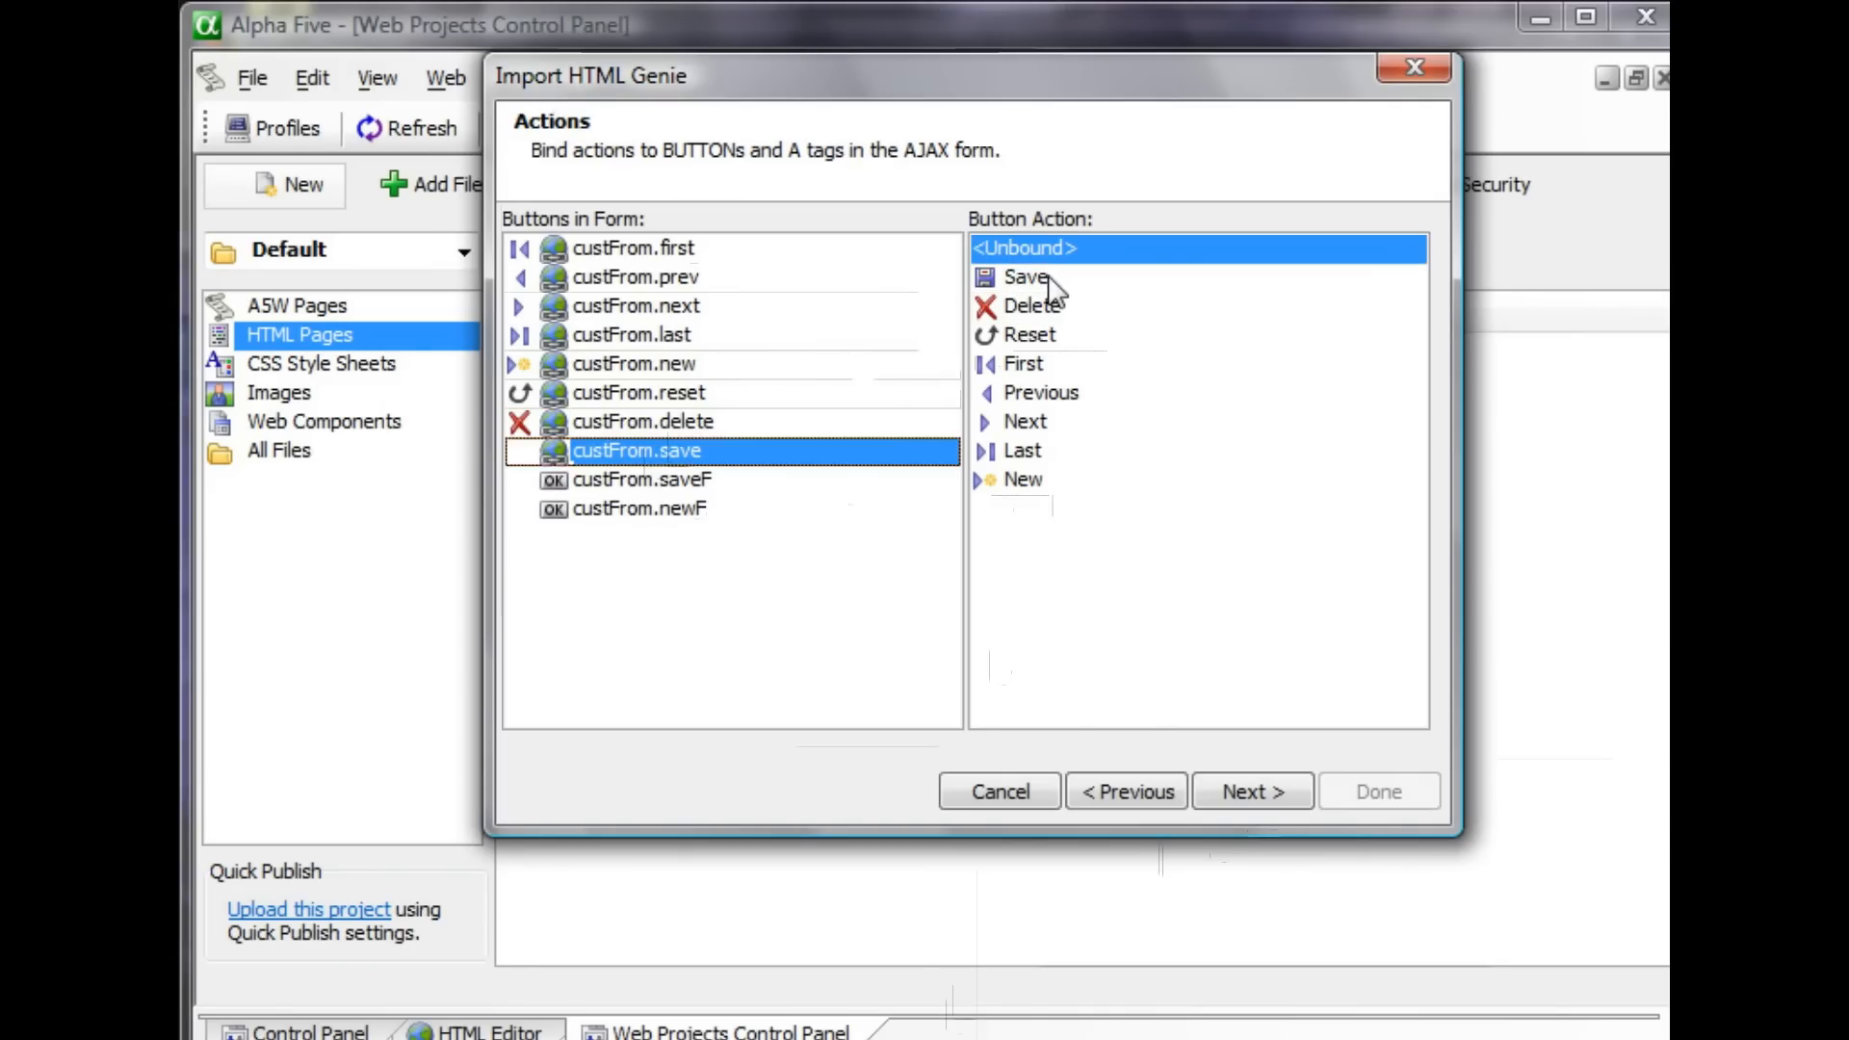
click(1069, 277)
click(627, 479)
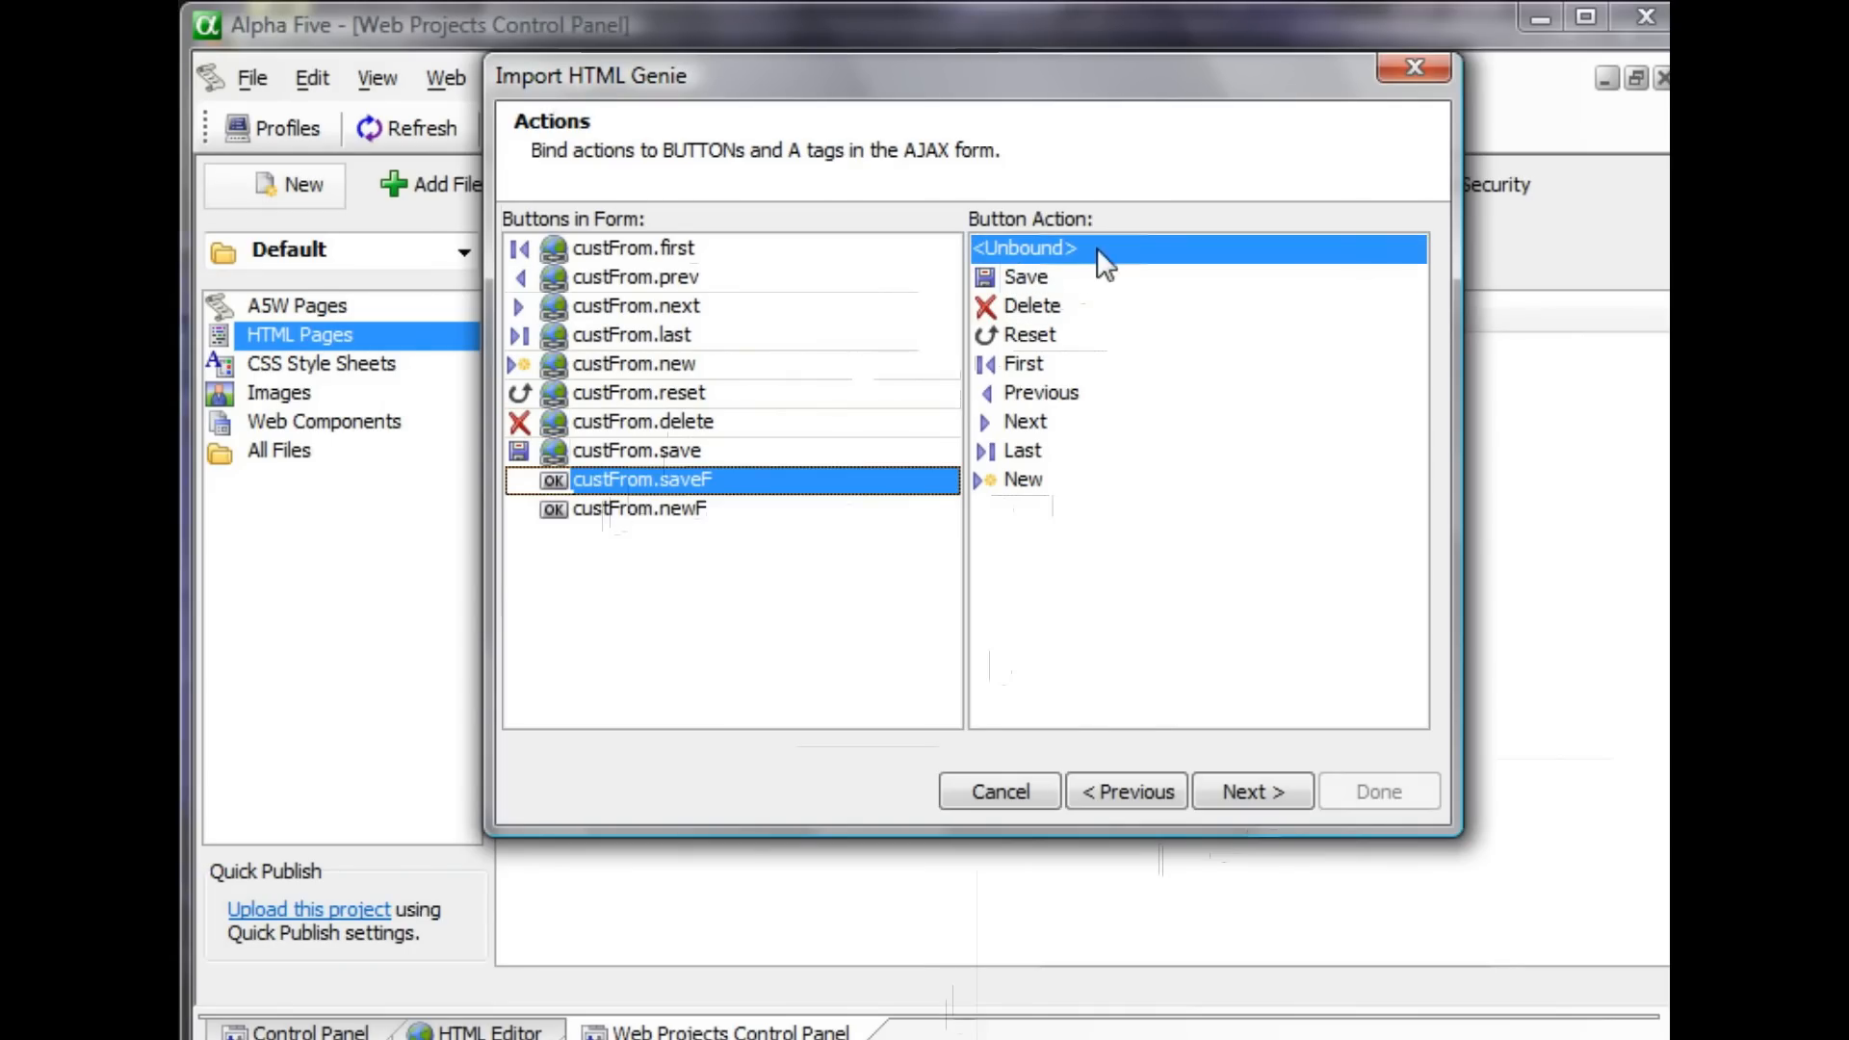
click(1042, 281)
click(621, 510)
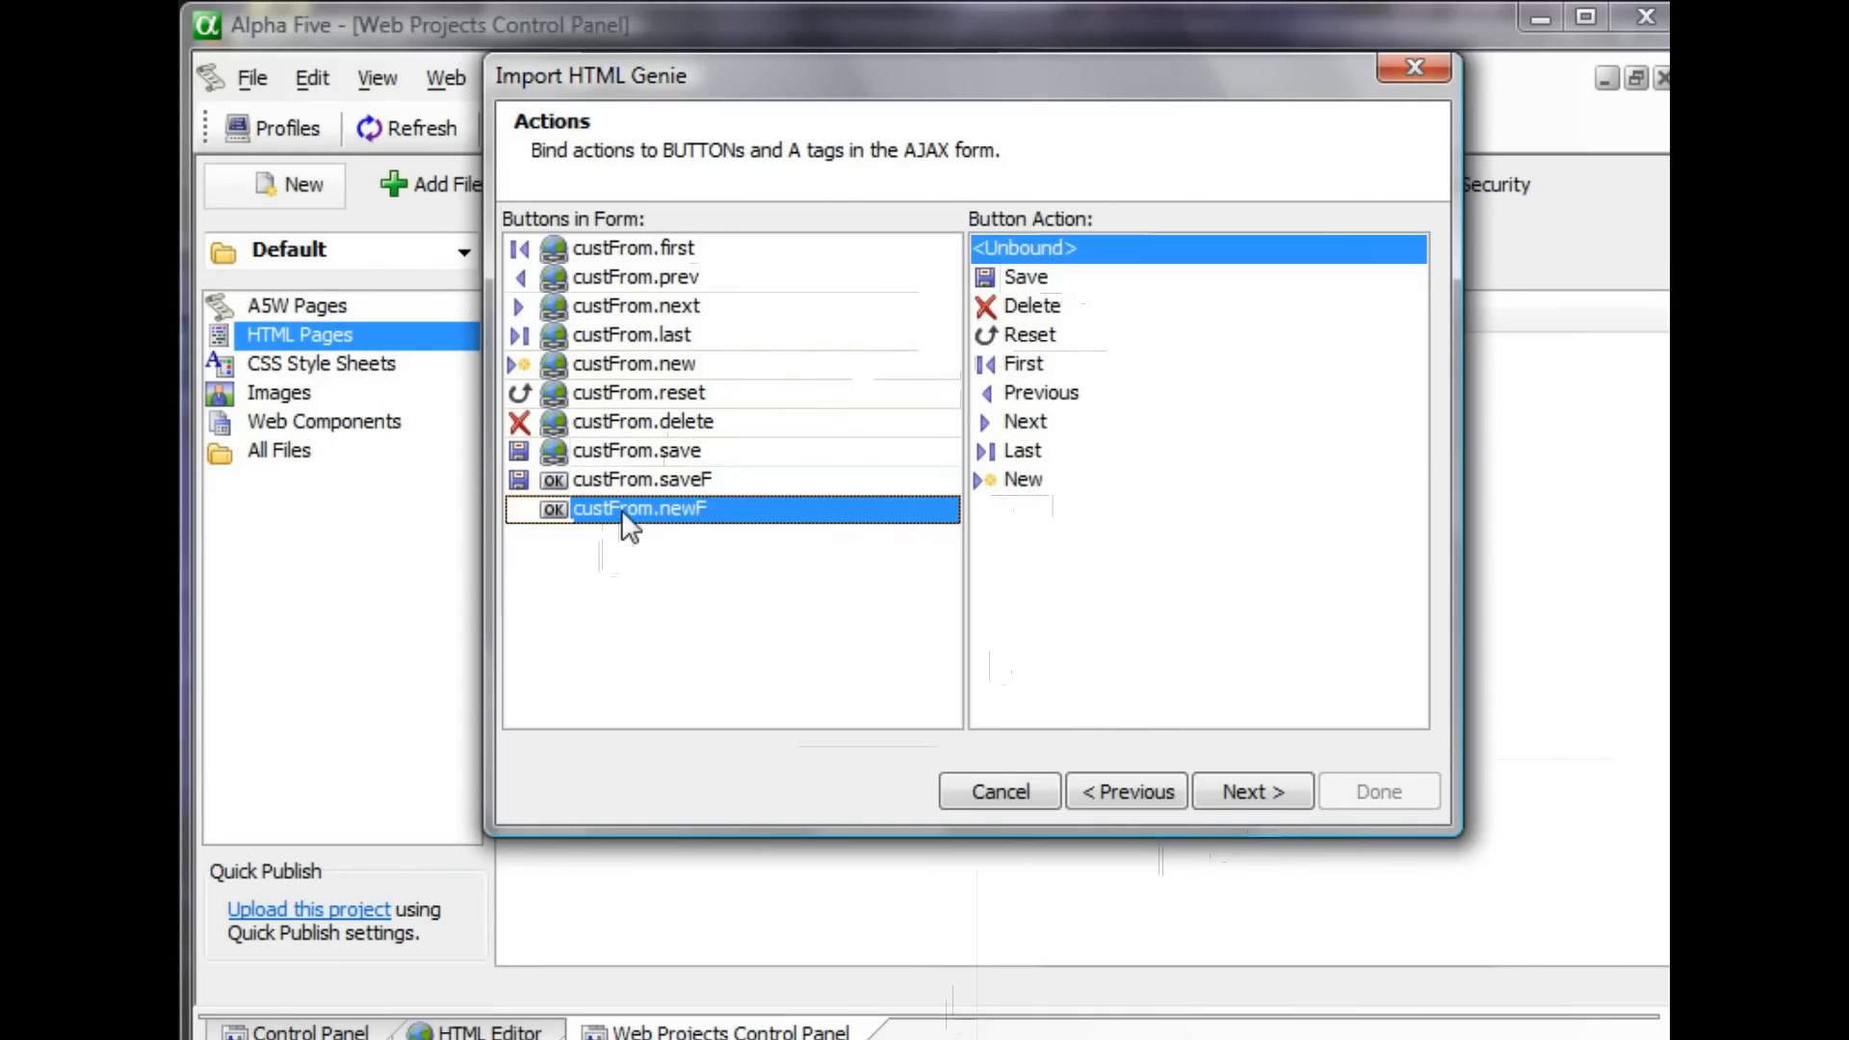
click(1019, 478)
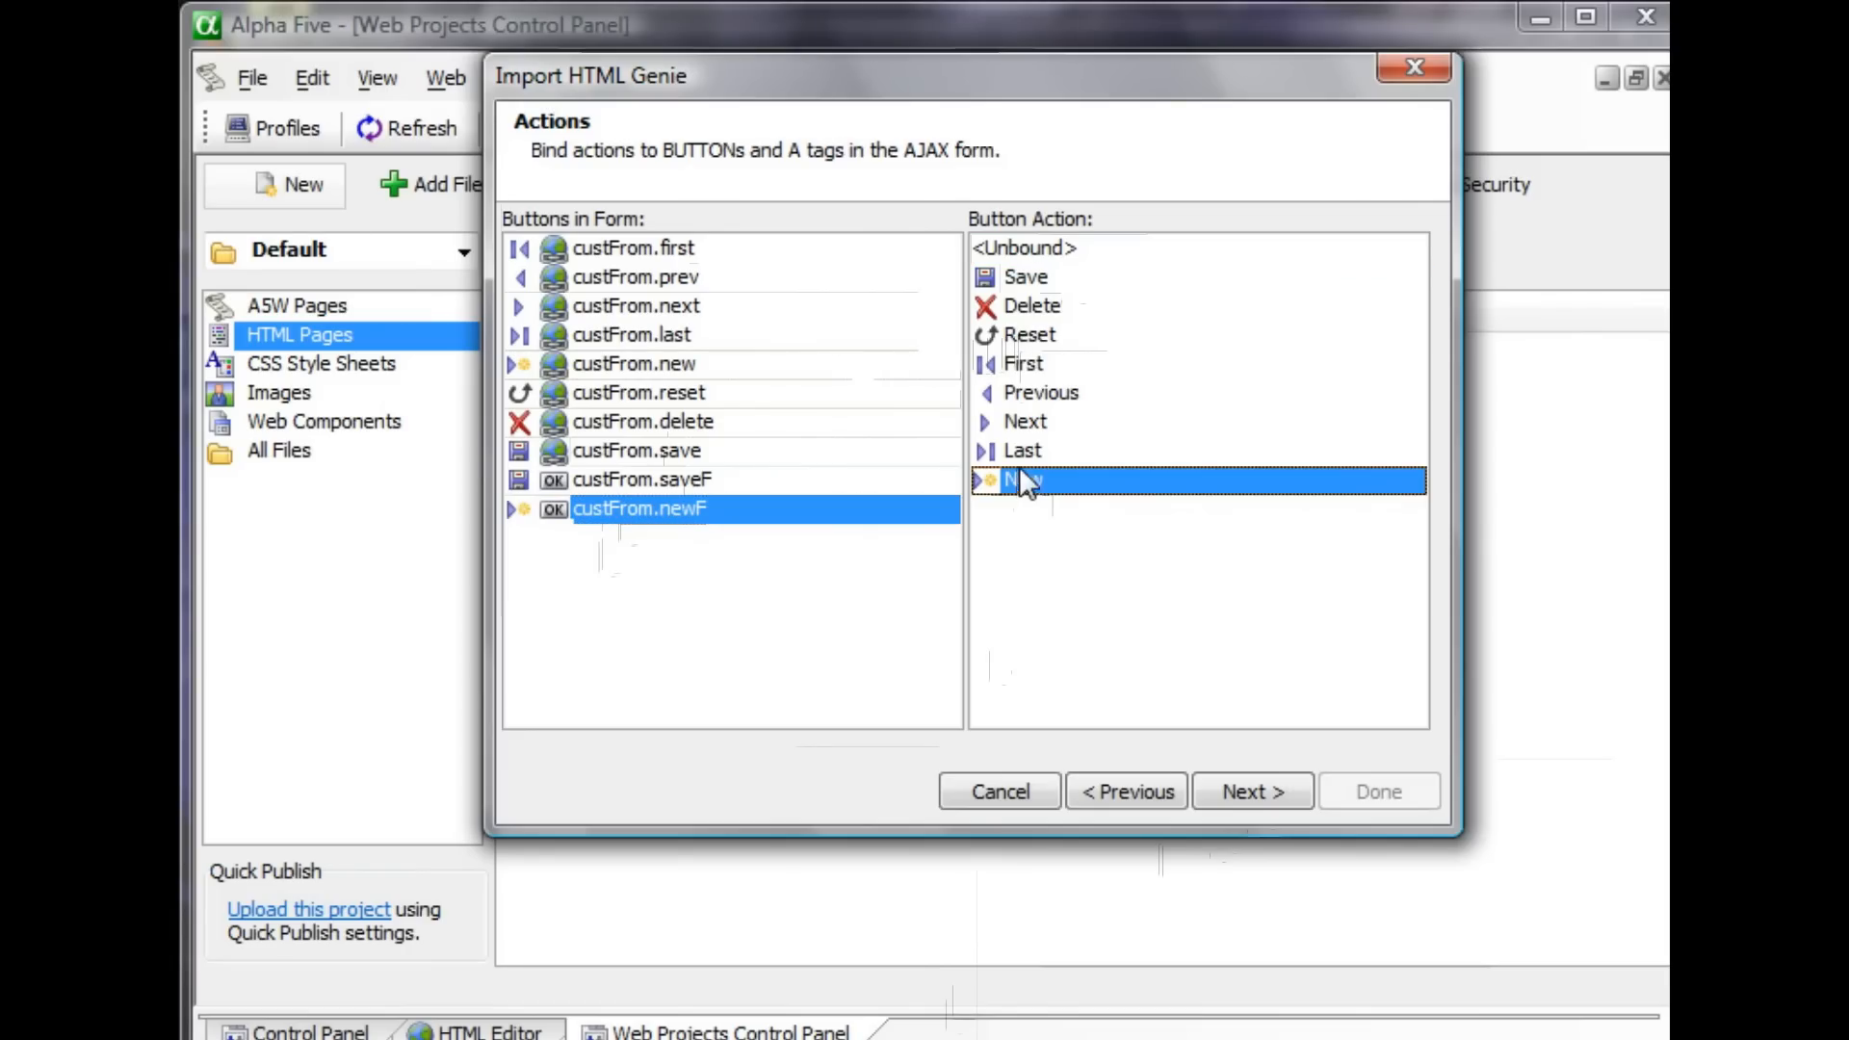
- Review the sample validation code and continue through the Validate and After Validate pages without adding any code
click(1248, 784)
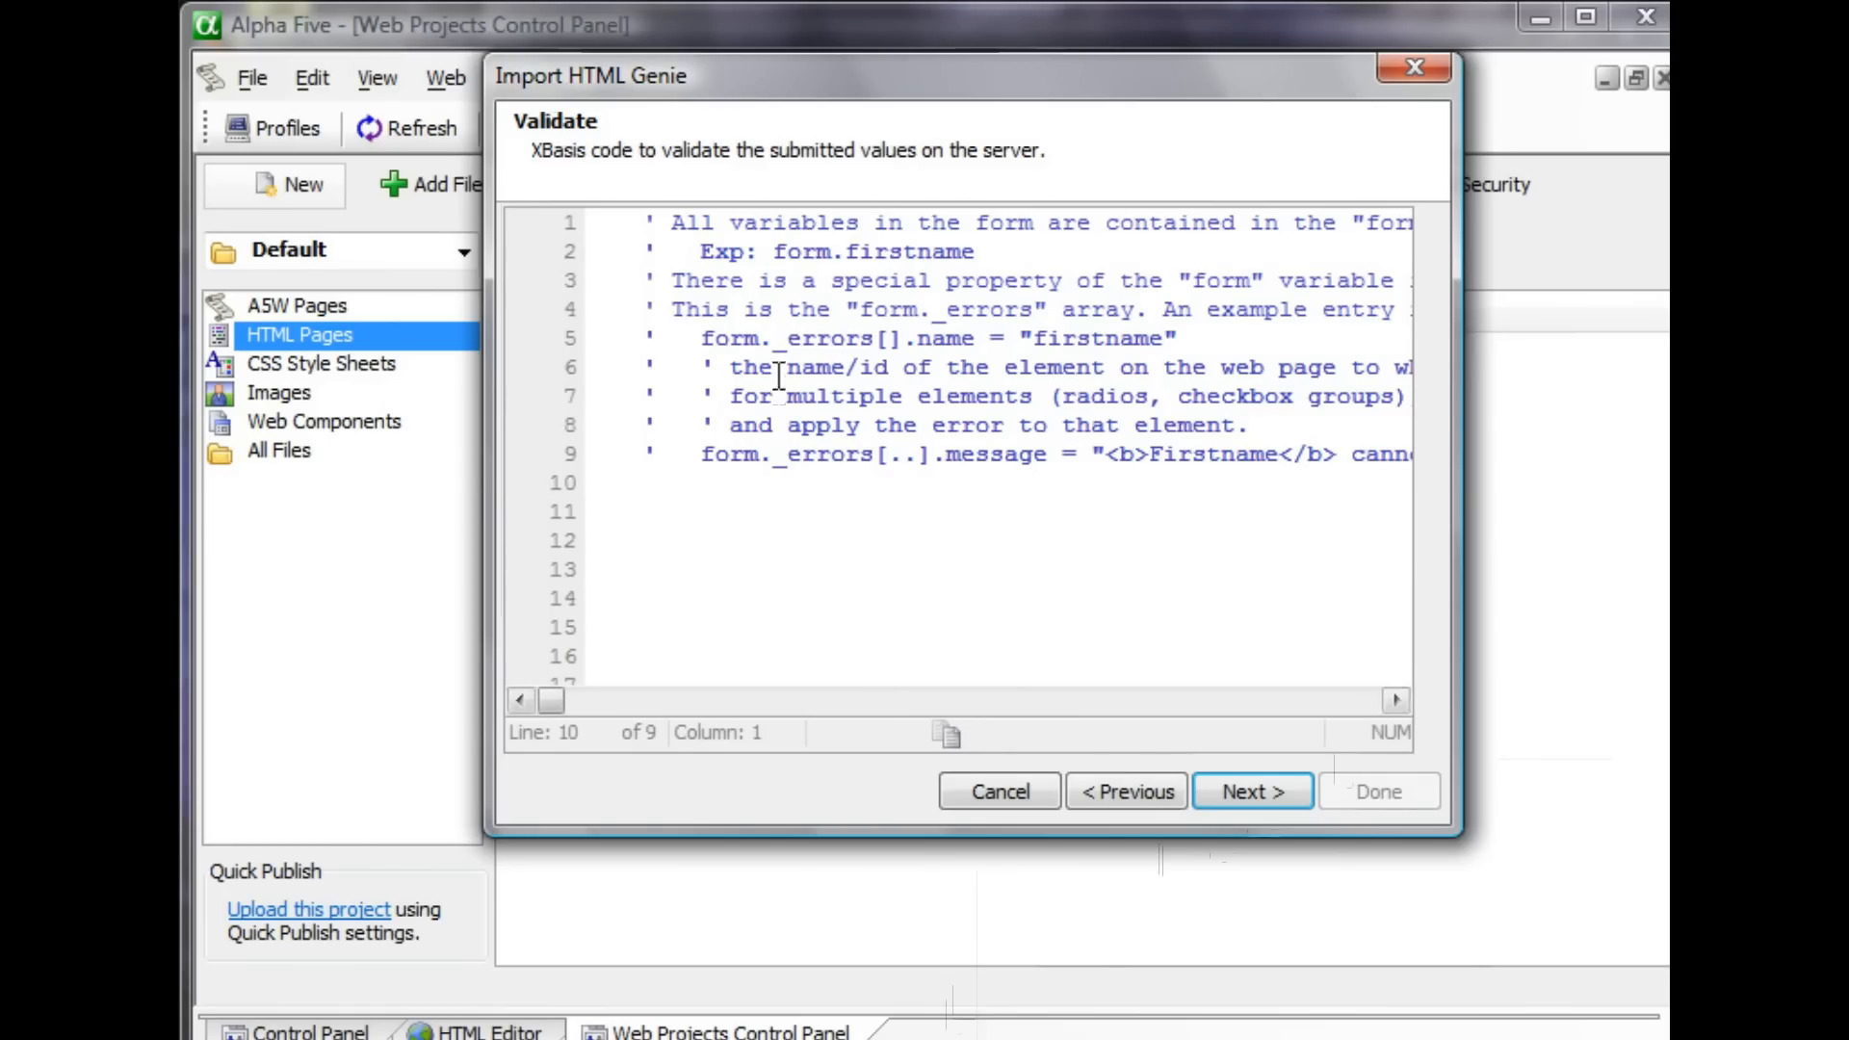
drag(598, 240, 862, 461)
click(852, 461)
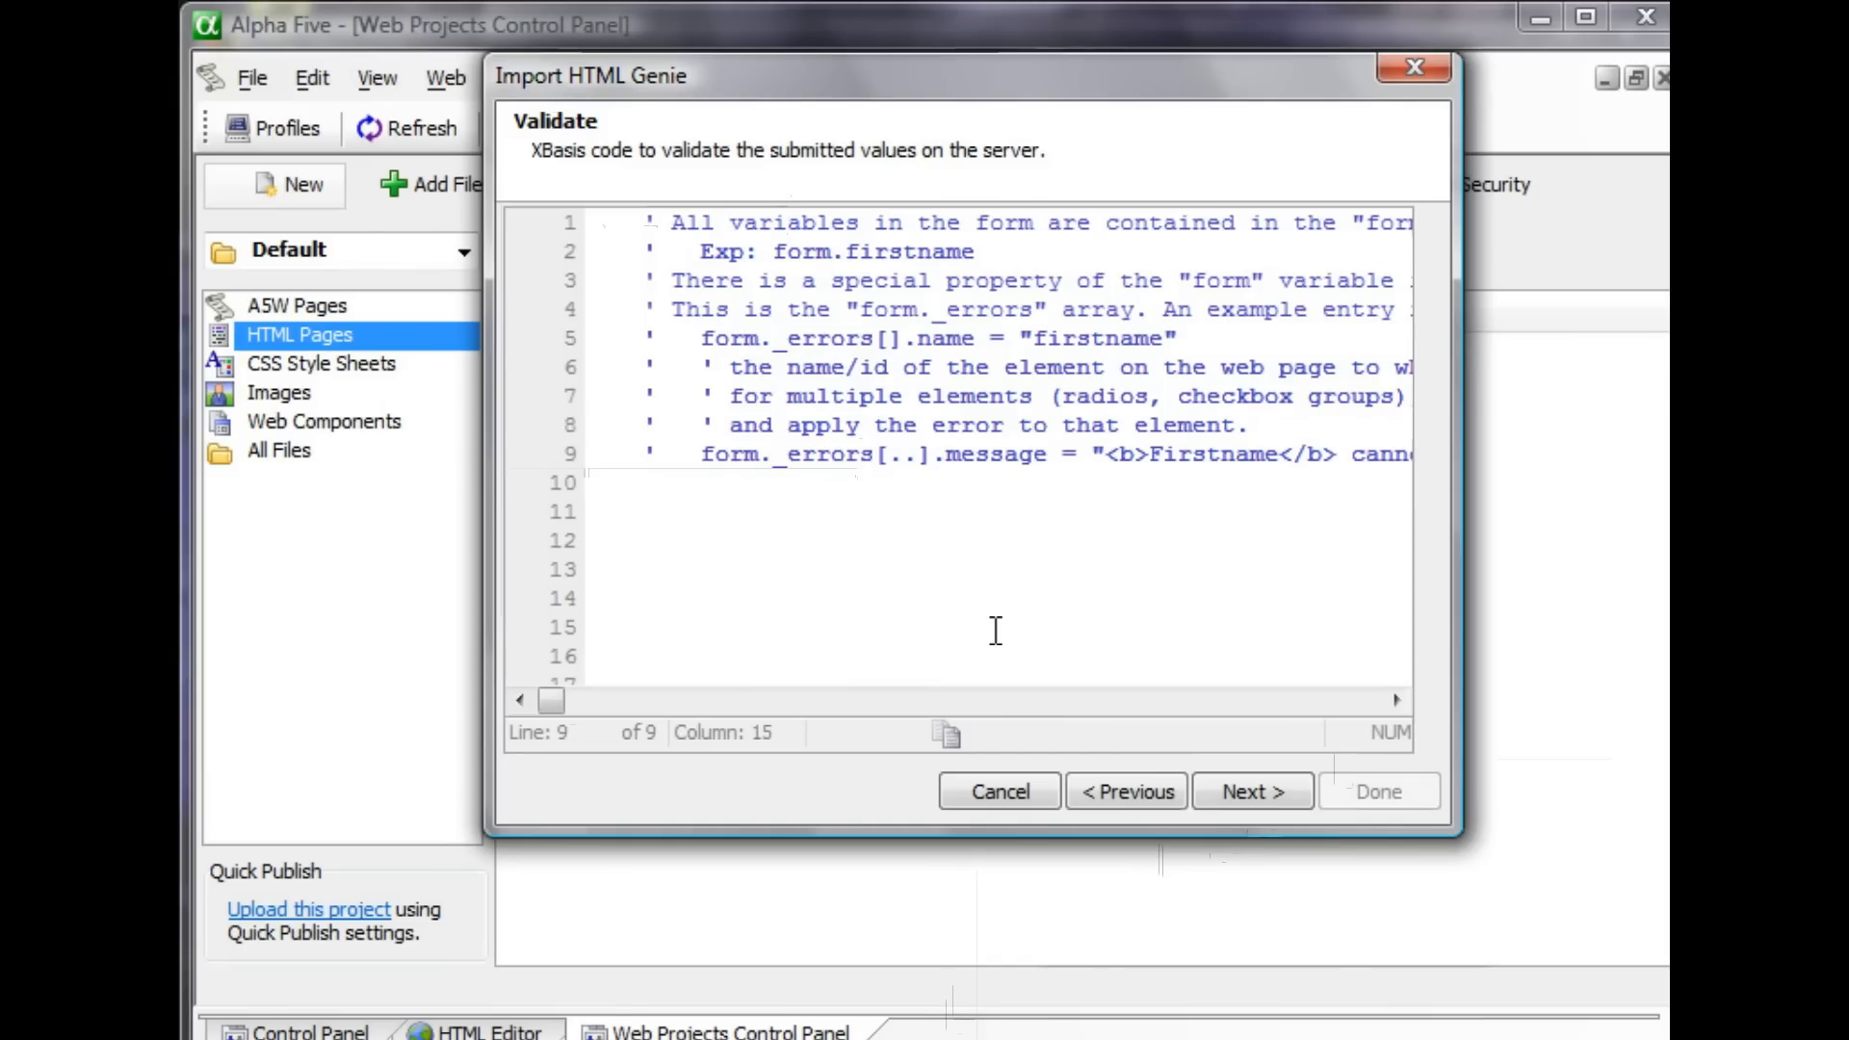
click(1250, 792)
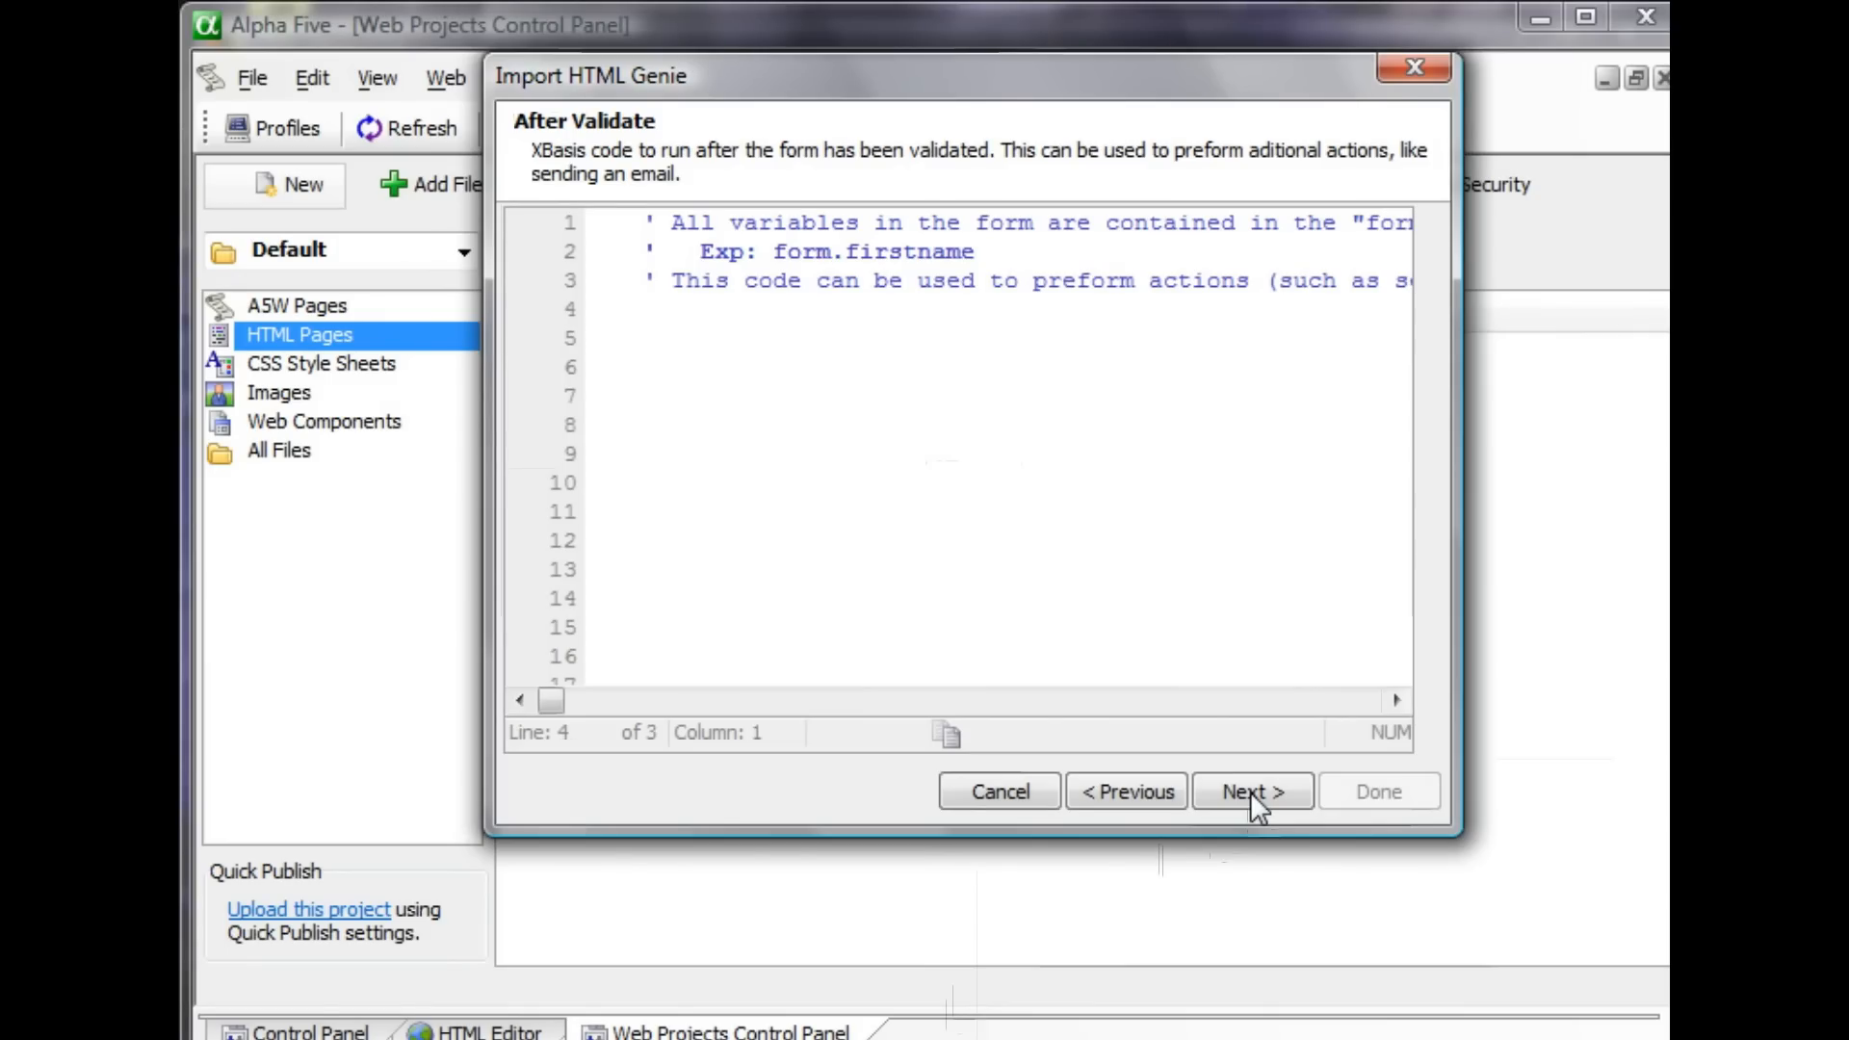
click(1250, 792)
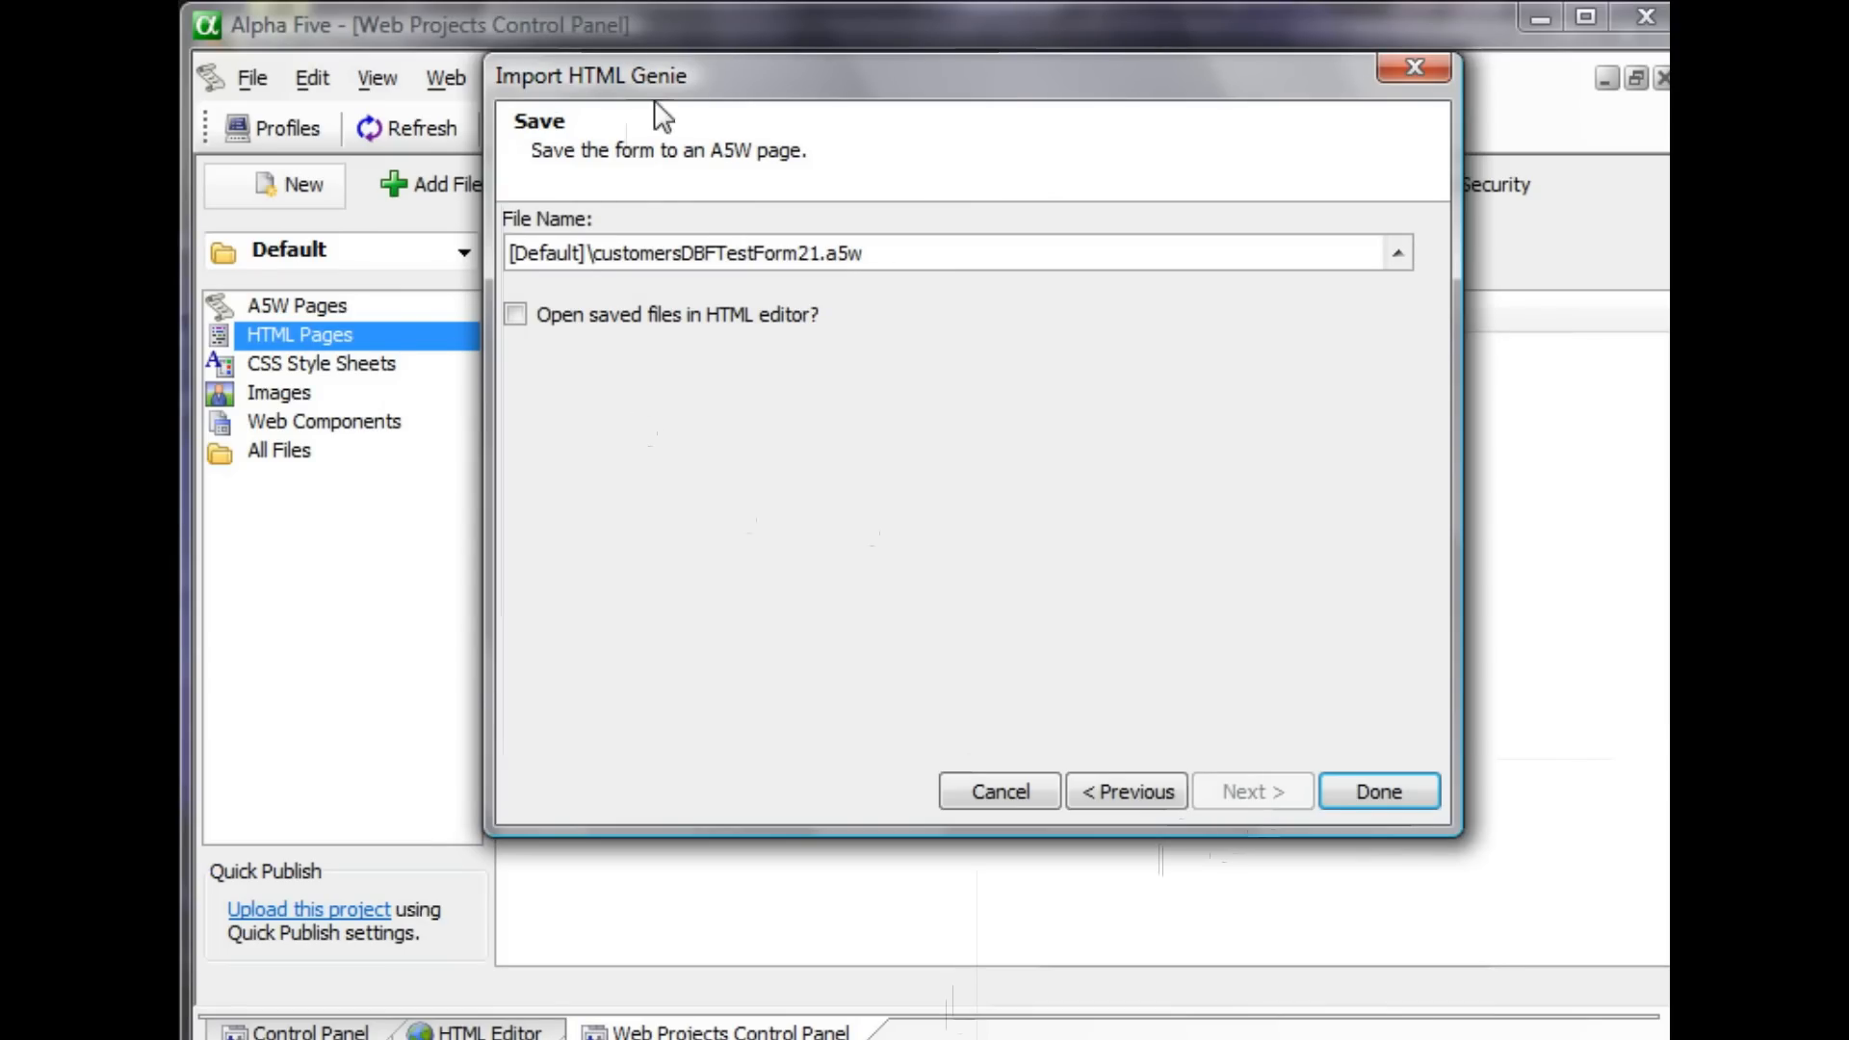
- Save the form as customersDBFTestForm2.a5w in the Default project, with the saved files set to open in the HTML editor
click(815, 252)
key(BackSpace)
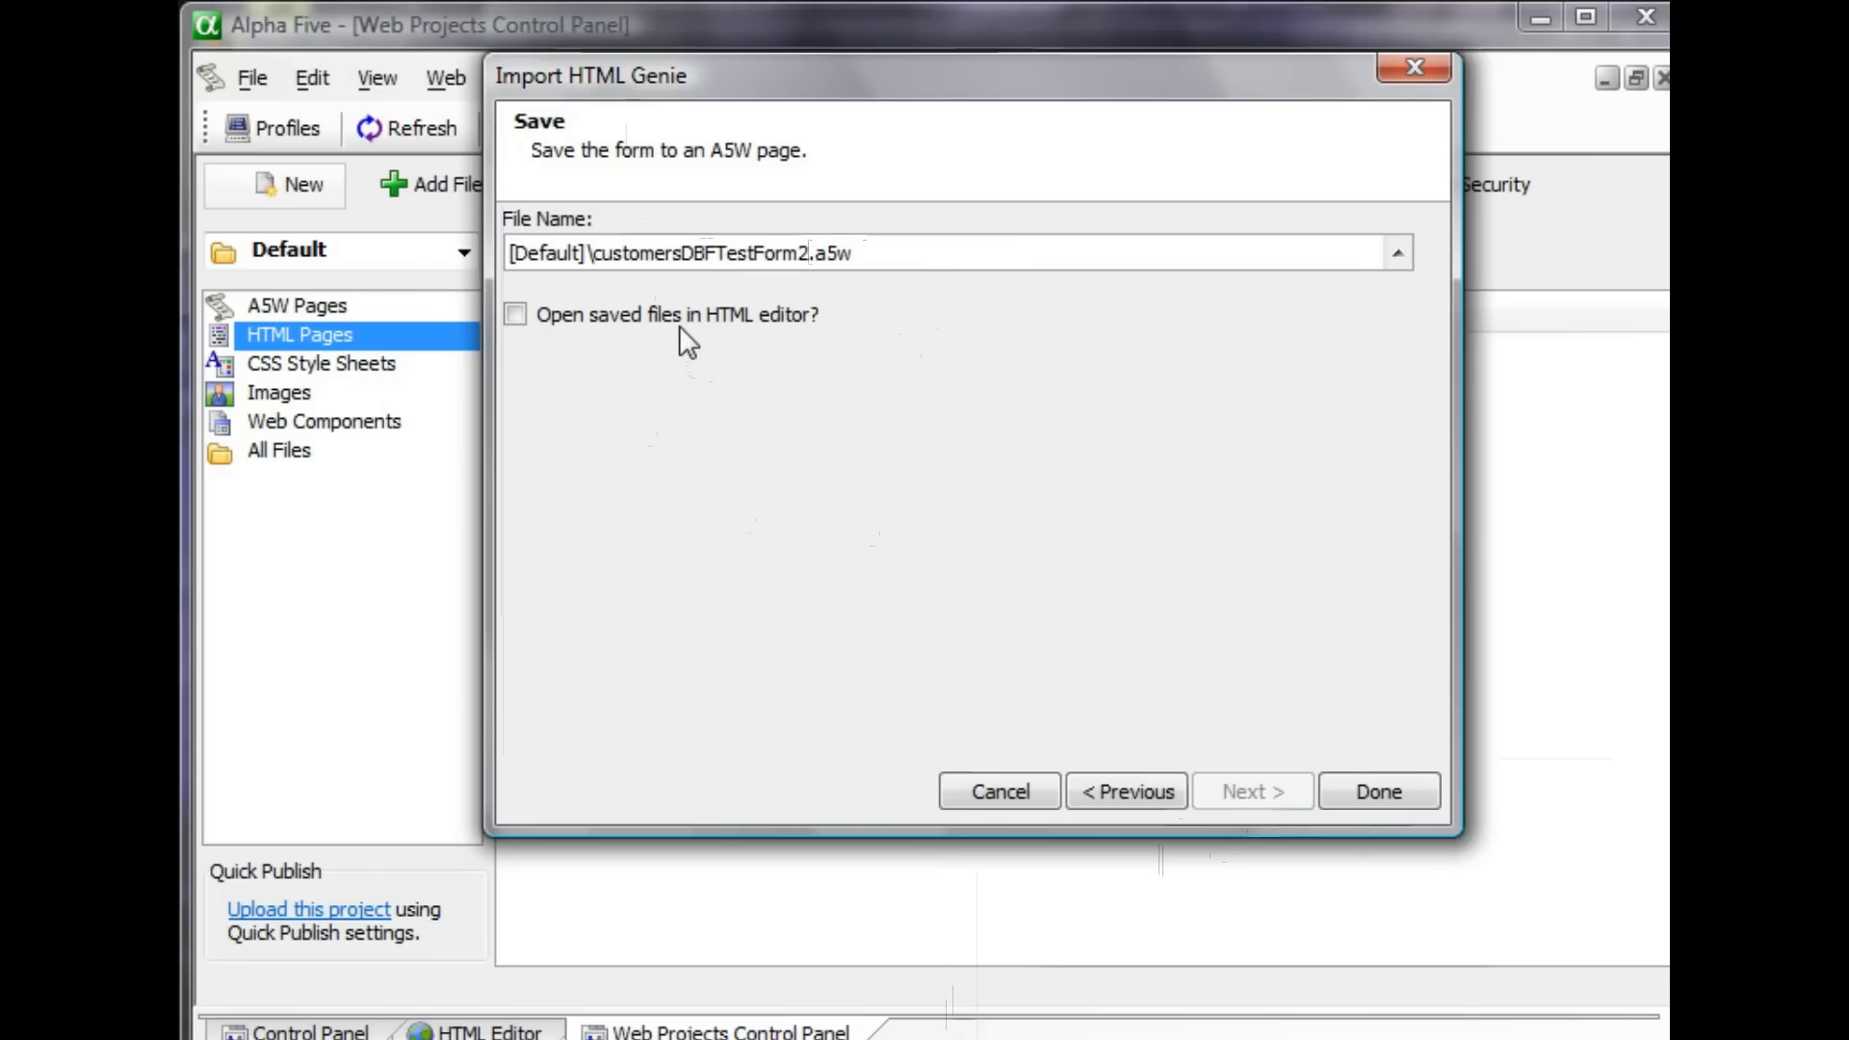
click(529, 321)
click(1360, 792)
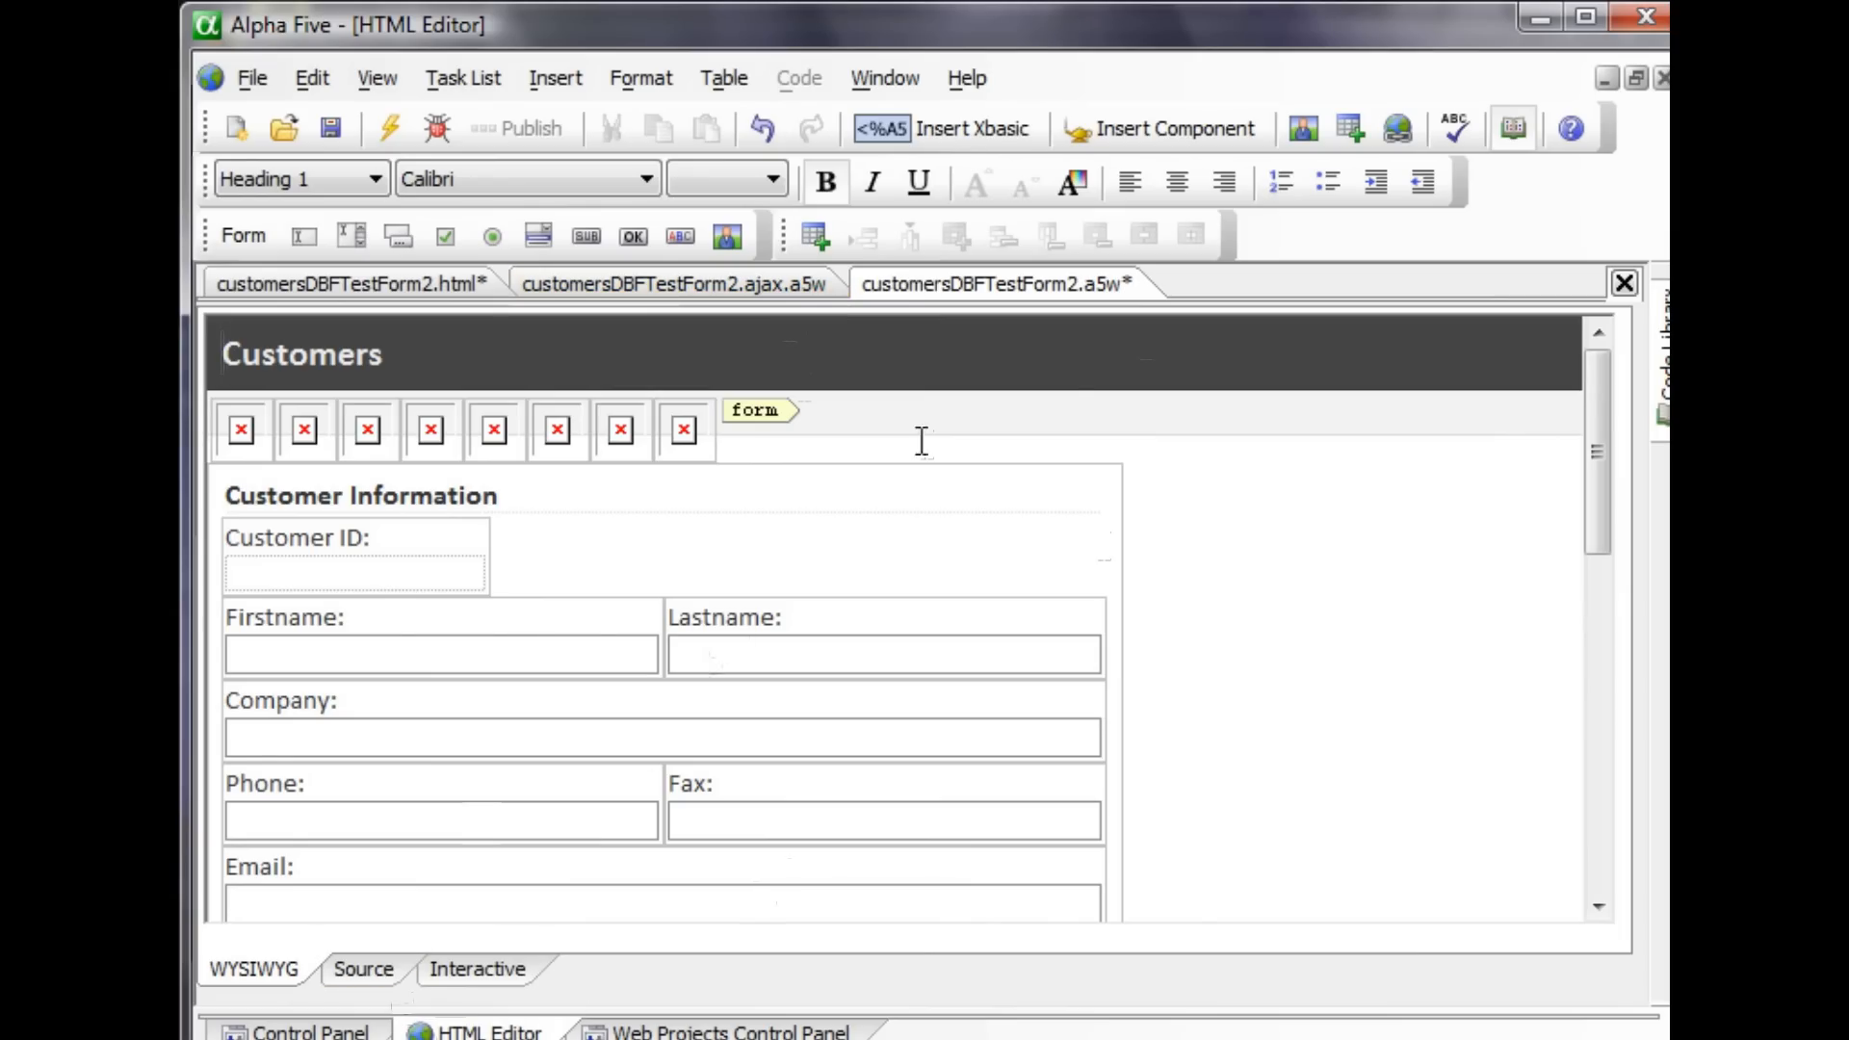
- Examine the source code of the generated customersDBFTestForm2.a5w page, including its style rules
click(375, 972)
click(852, 557)
scroll(851, 556, down, 20)
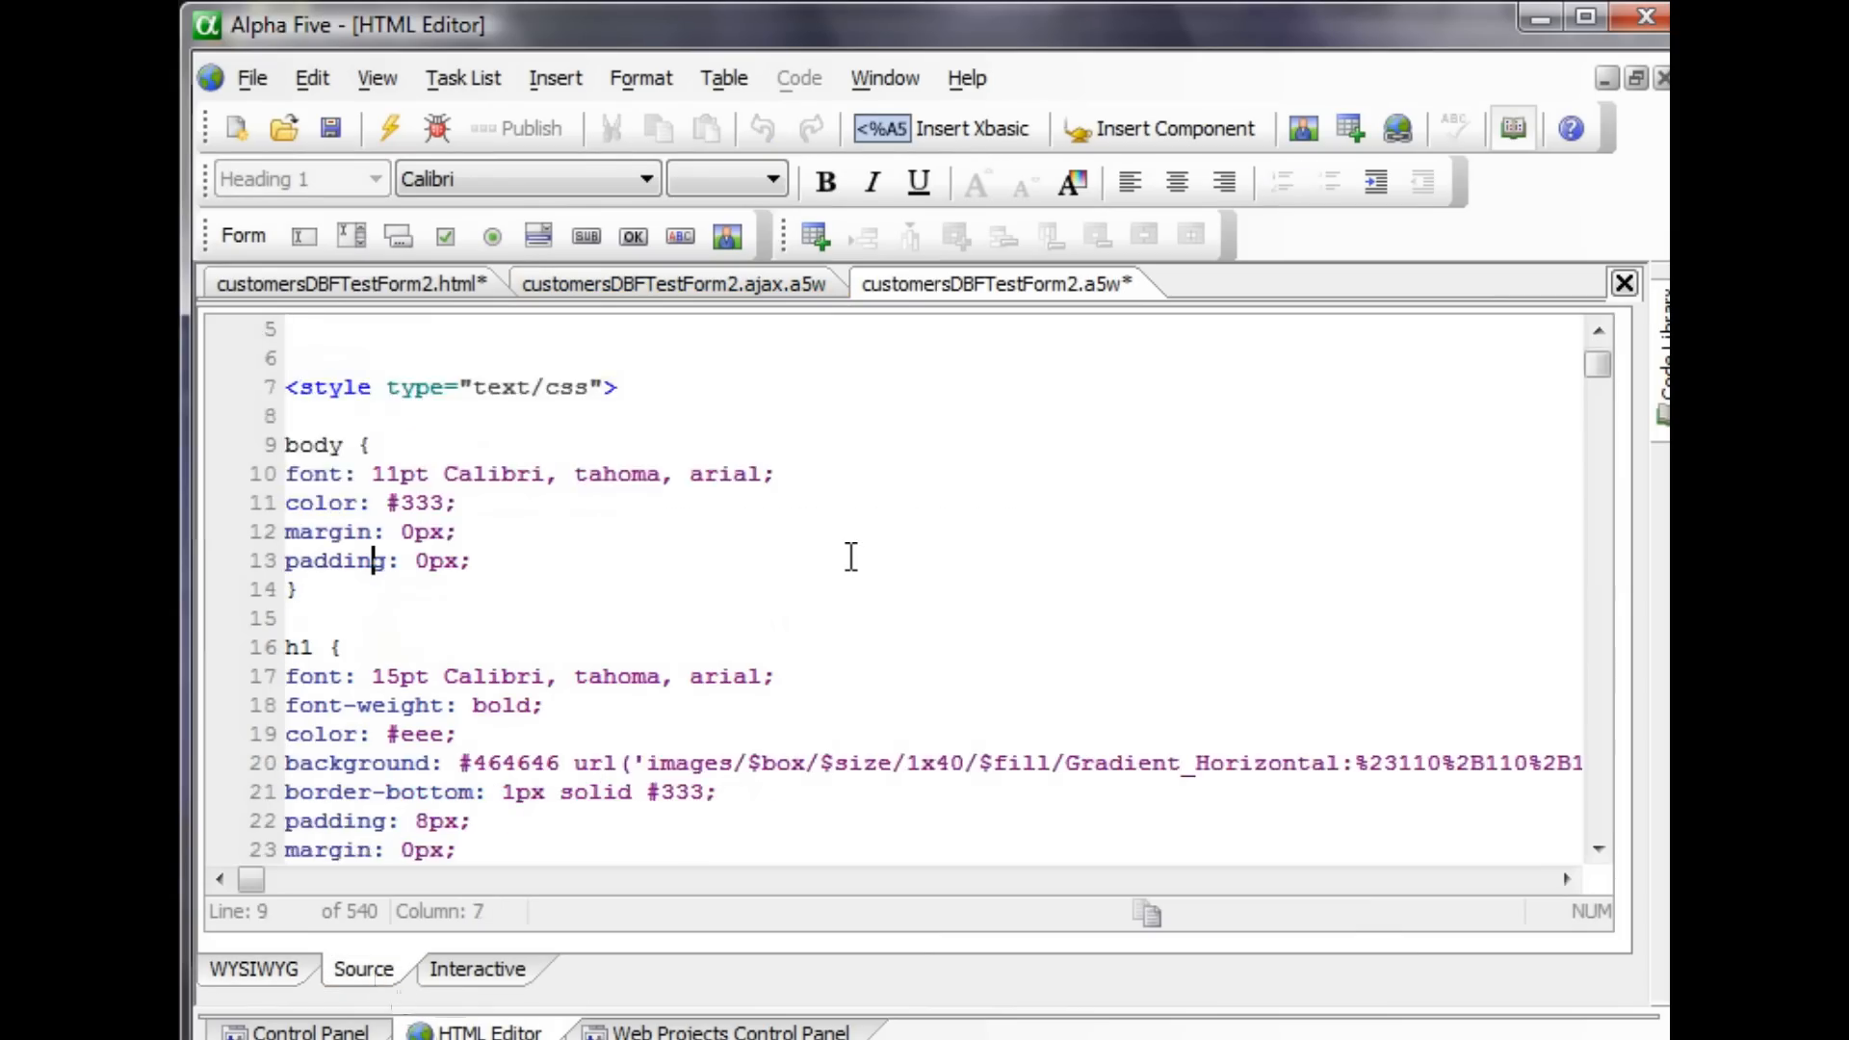
scroll(851, 557, down, 8)
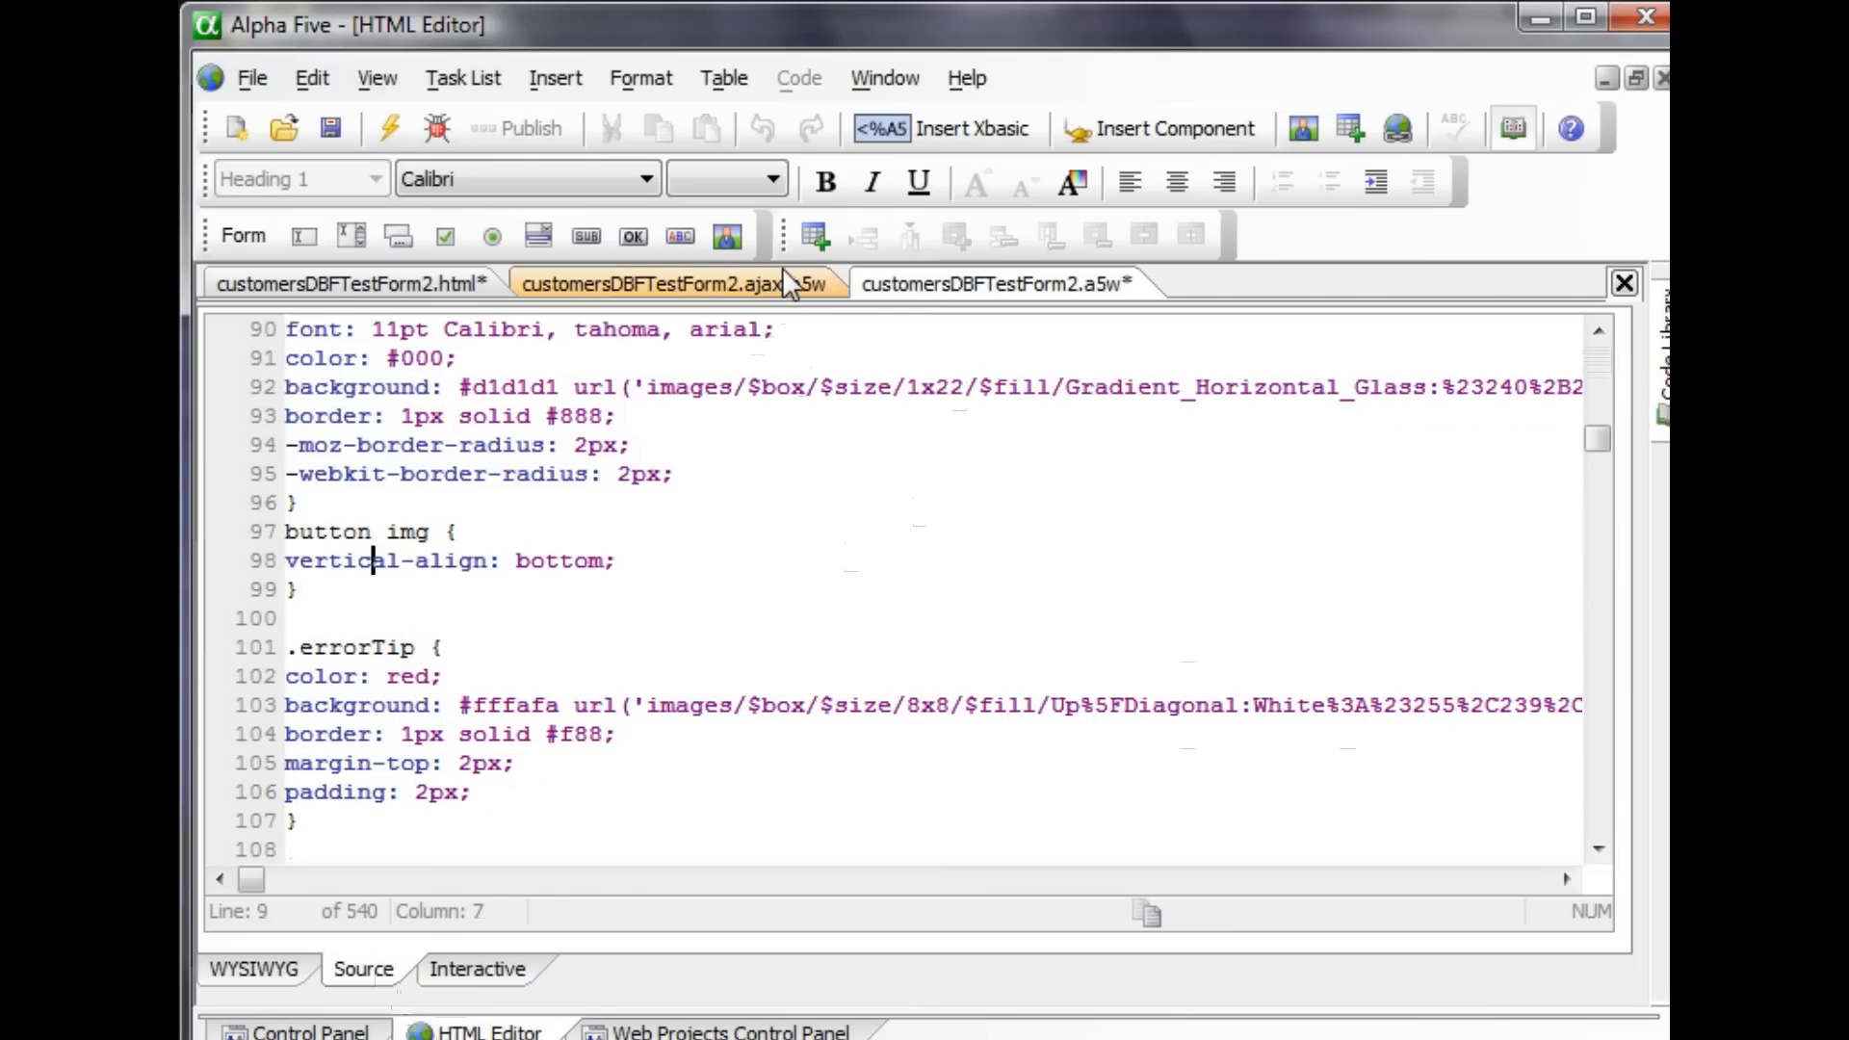
- Examine the Xbasic code in customersDBFTestForm2.ajax.a5w, from the variable declarations to the custFrom_validate function
click(782, 272)
click(841, 533)
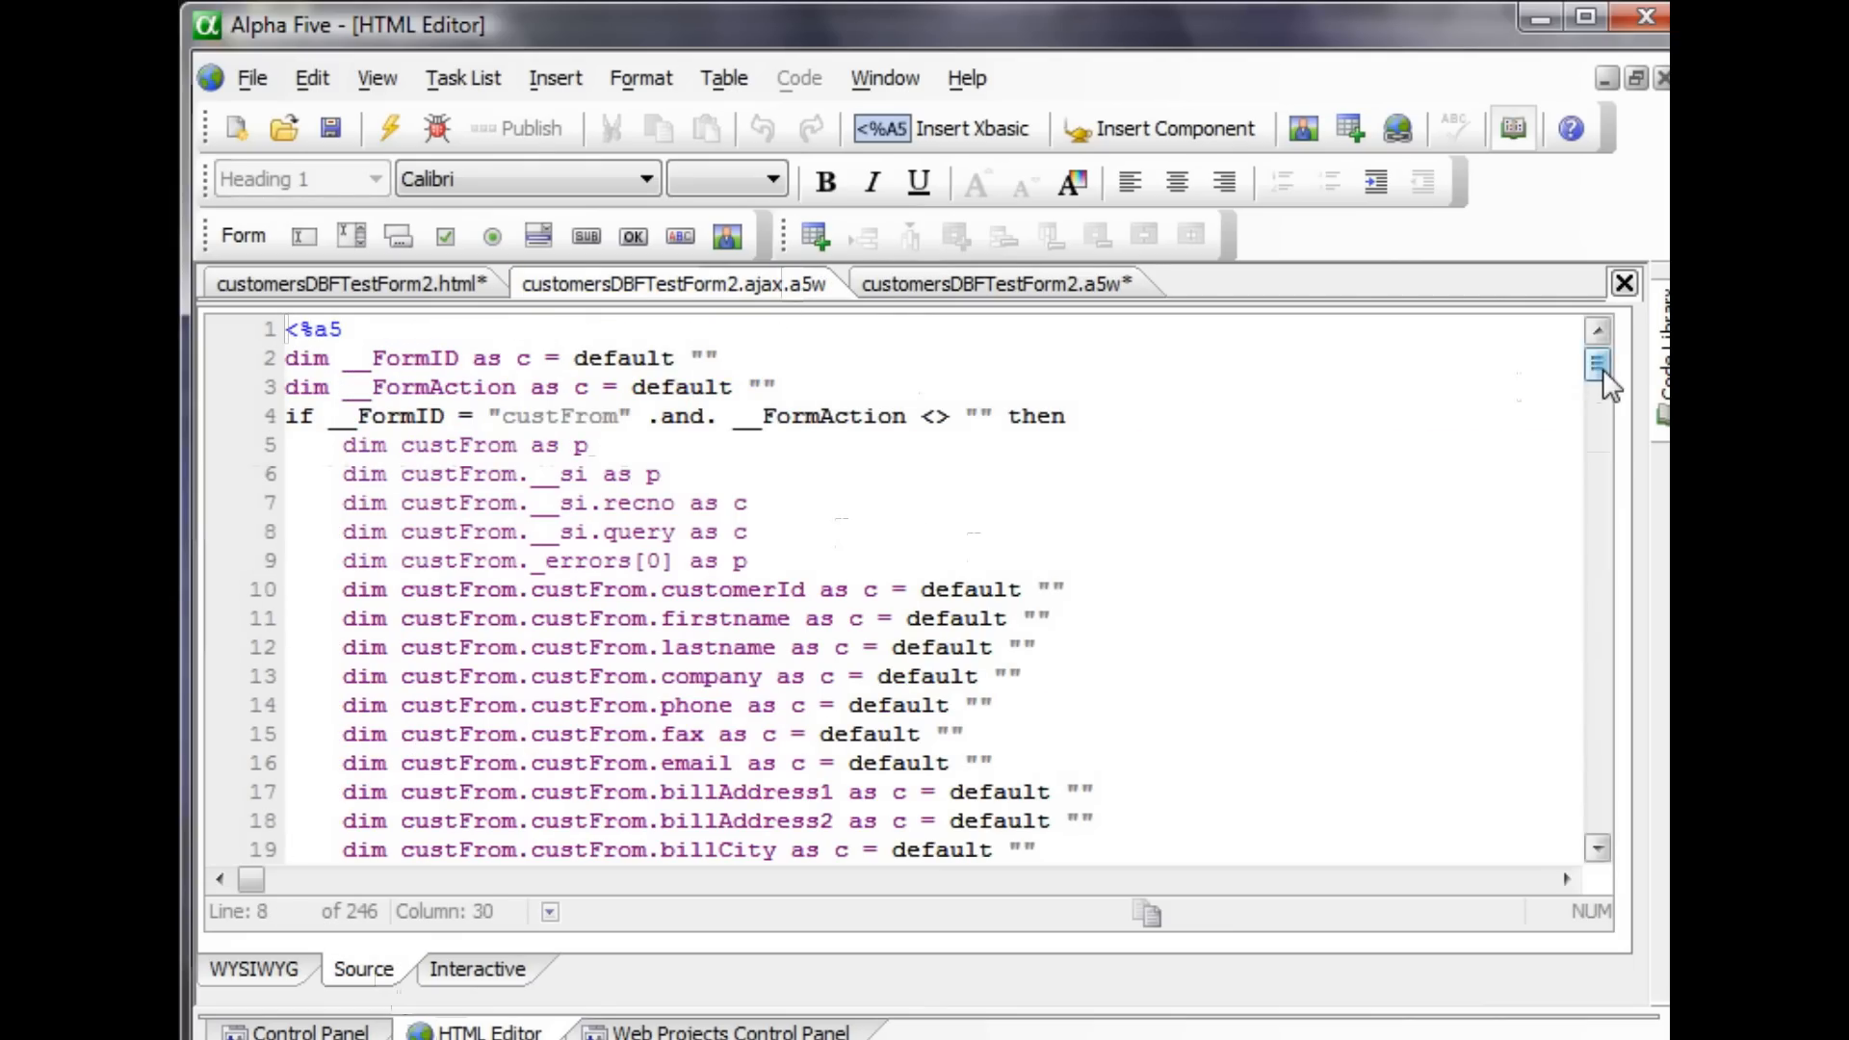
drag(1603, 371, 1599, 802)
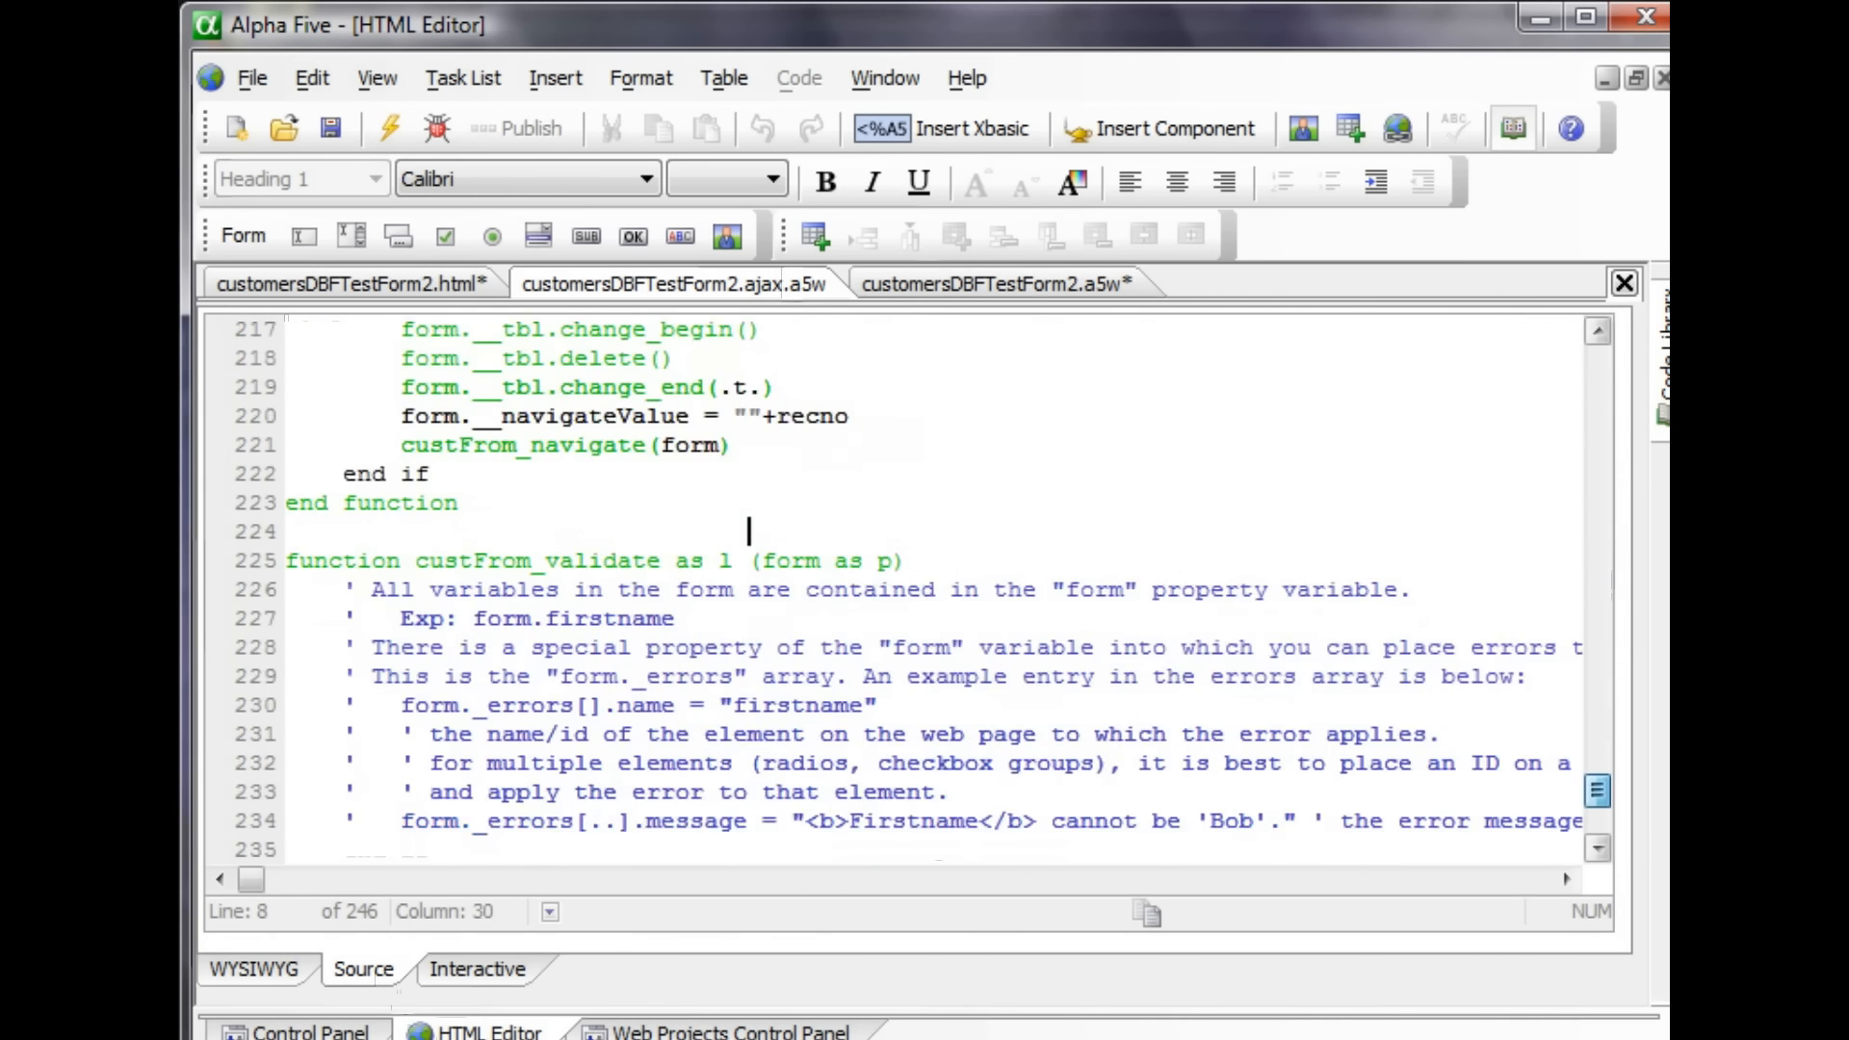
scroll(749, 530, down, 4)
scroll(749, 531, up, 20)
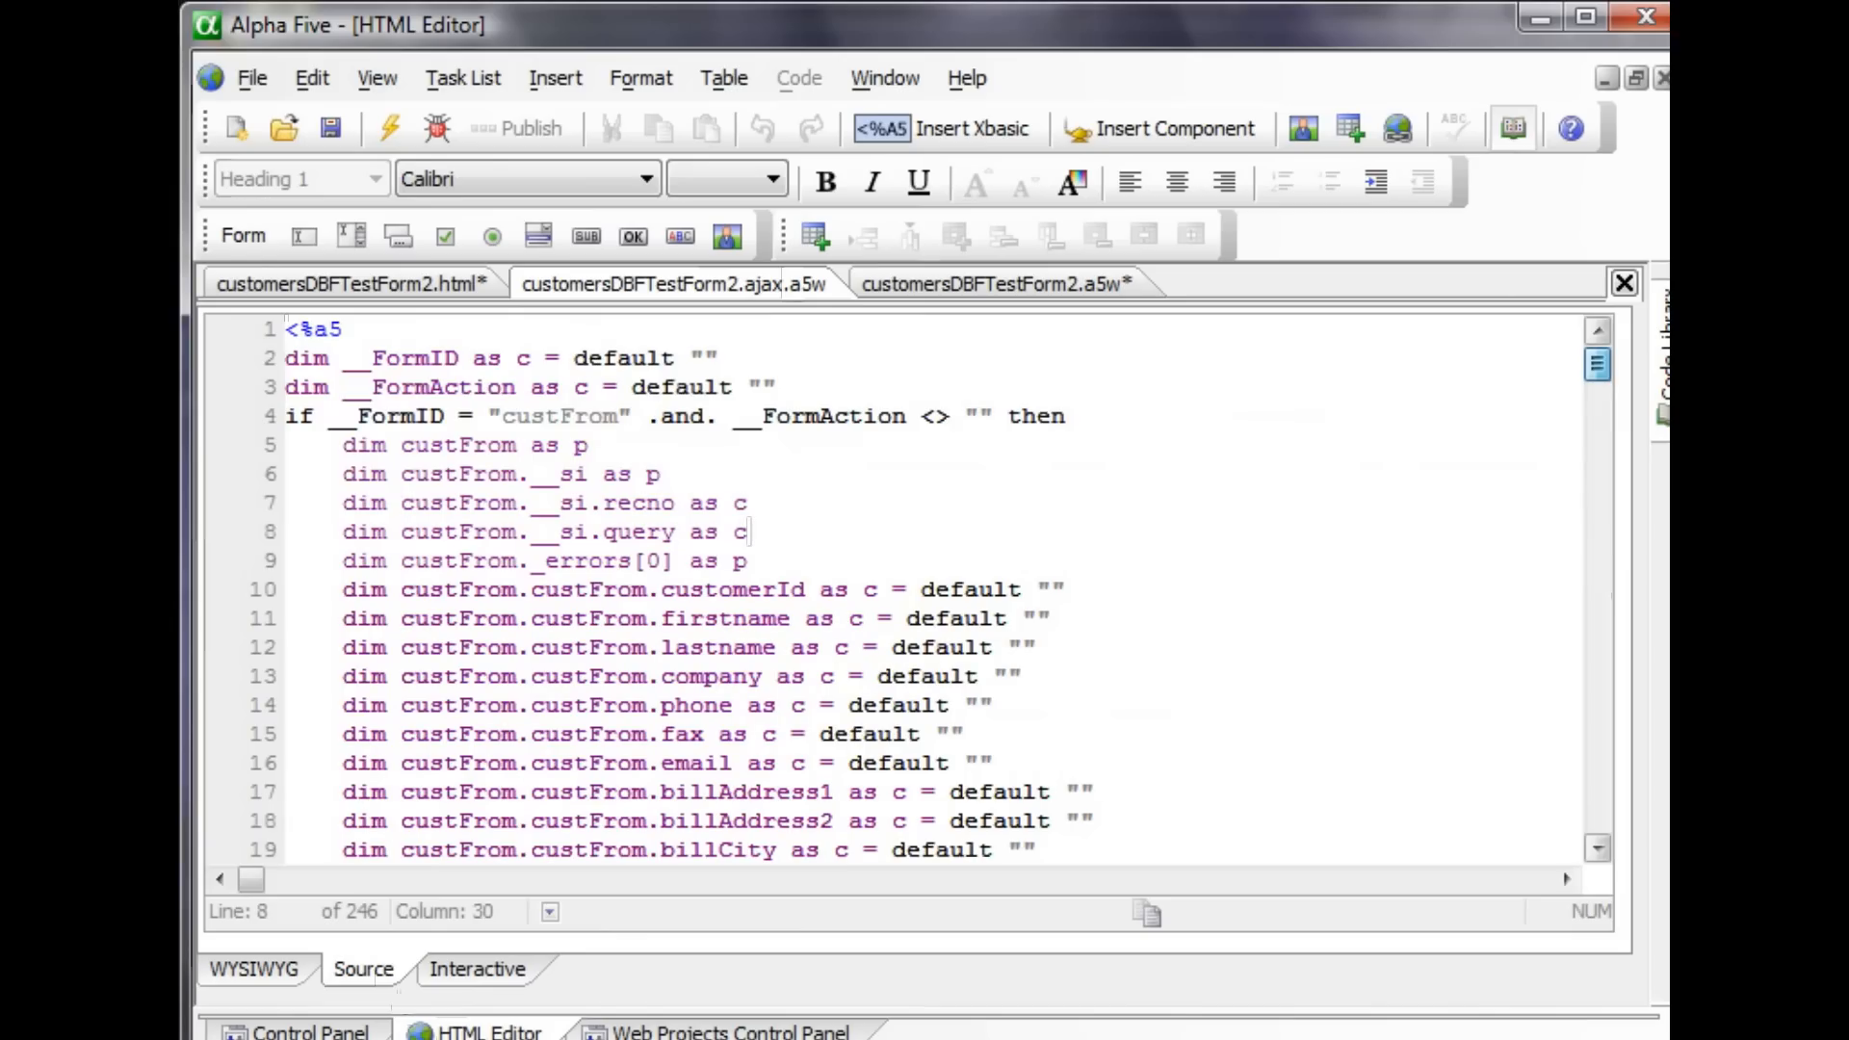
- Preview customersDBFTestForm2.a5w live in Firefox and test navigation to the first and last customer records
click(950, 287)
click(389, 128)
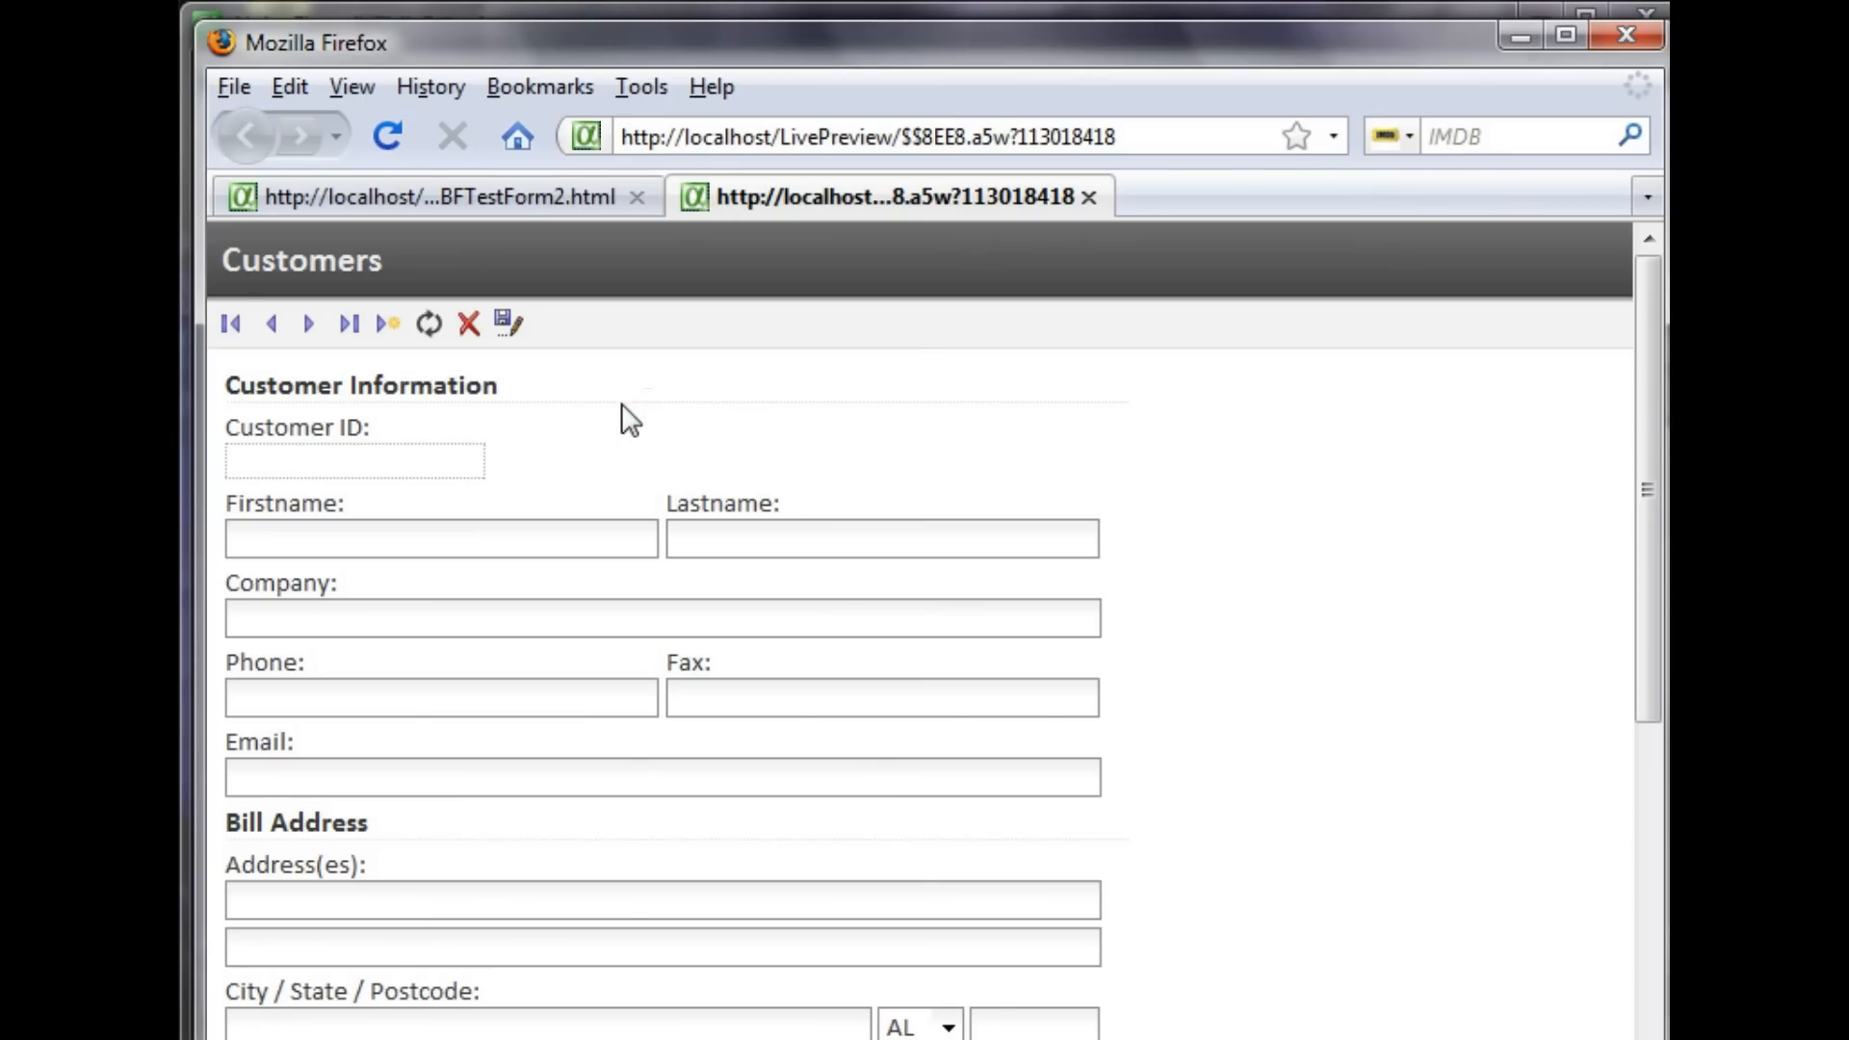
click(260, 327)
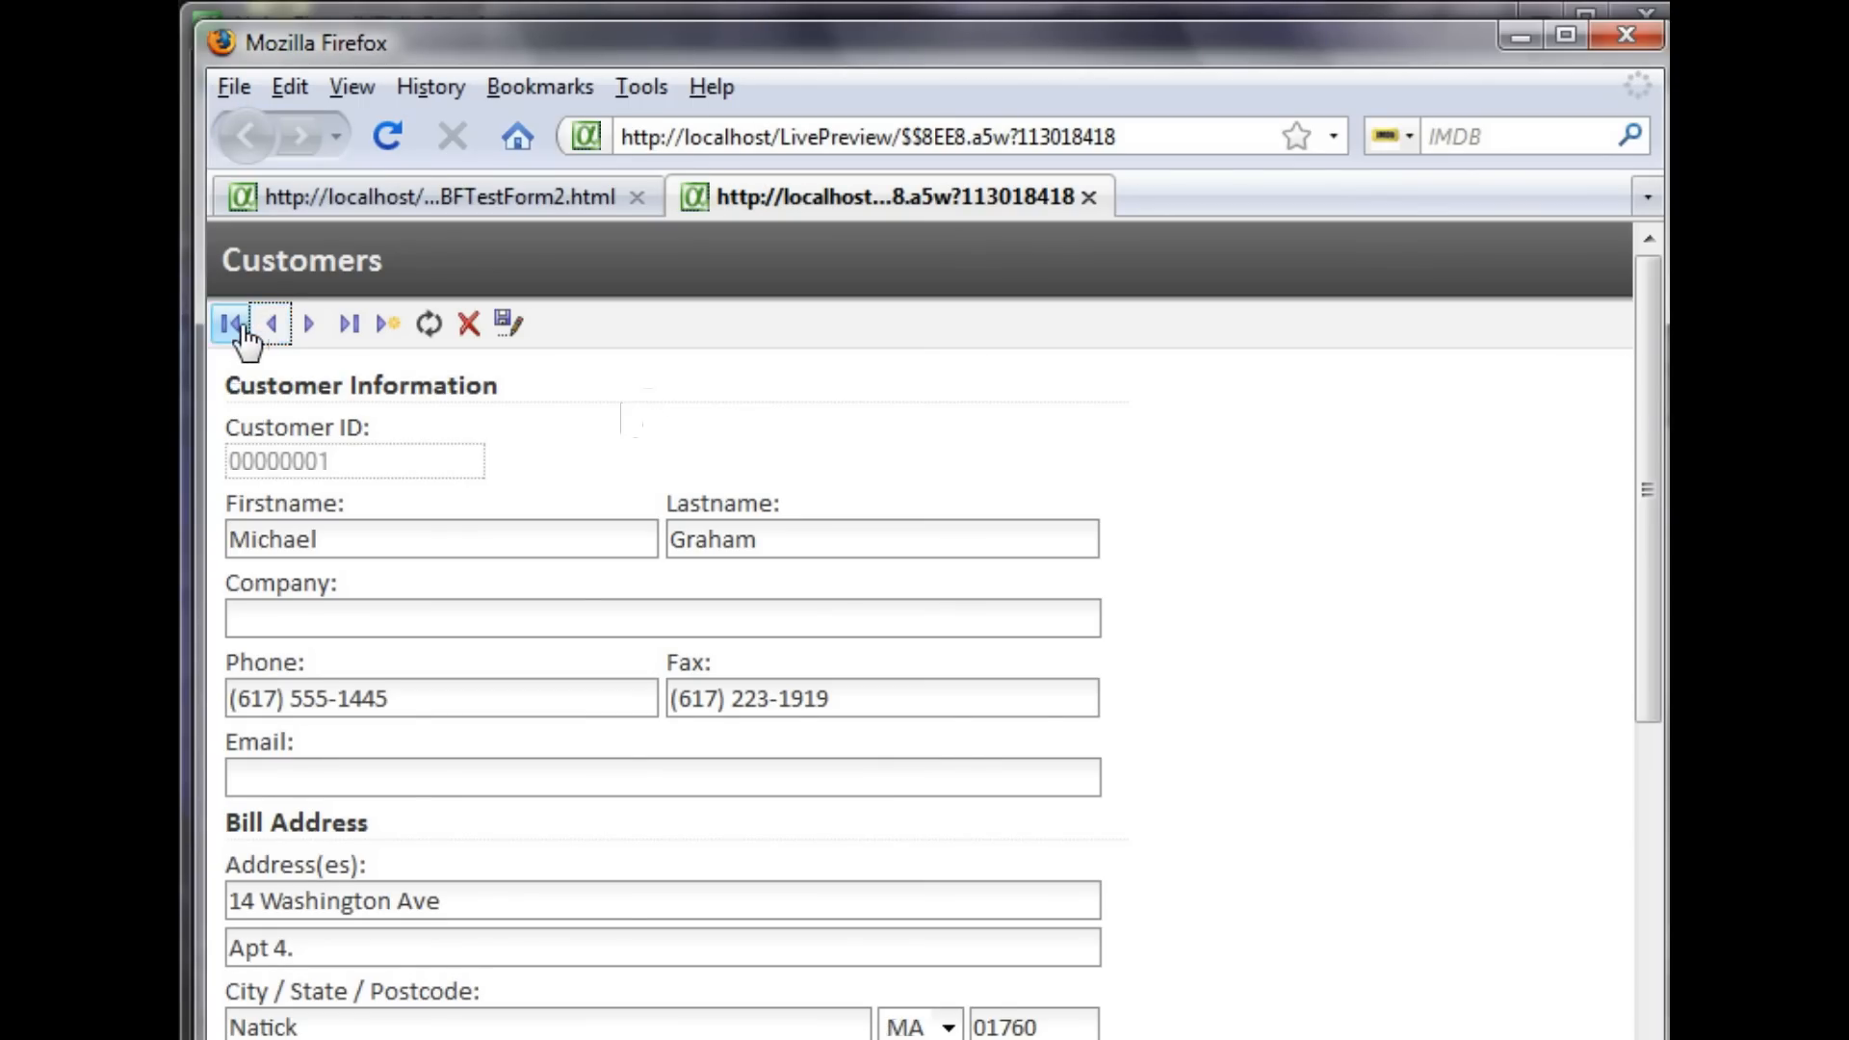
click(233, 327)
click(361, 337)
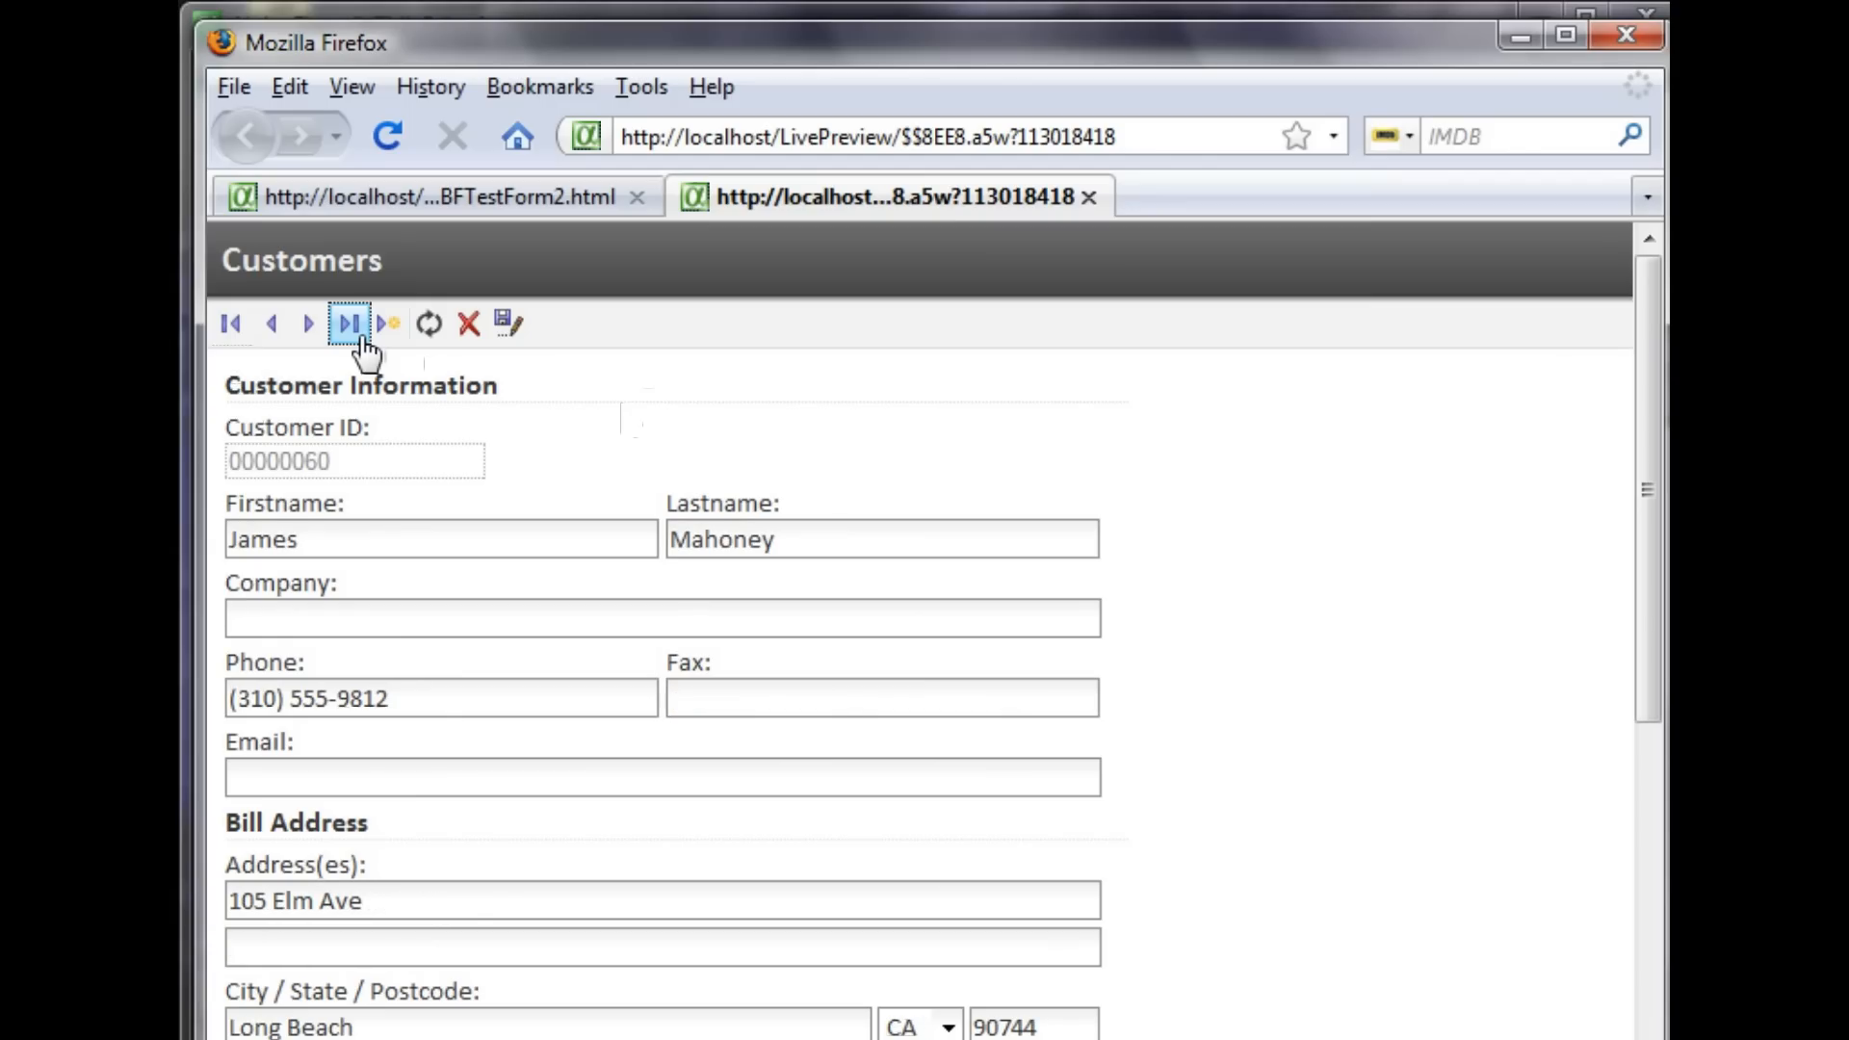
- Step back through the preceding customer records to test the form's Previous action
click(287, 334)
click(285, 333)
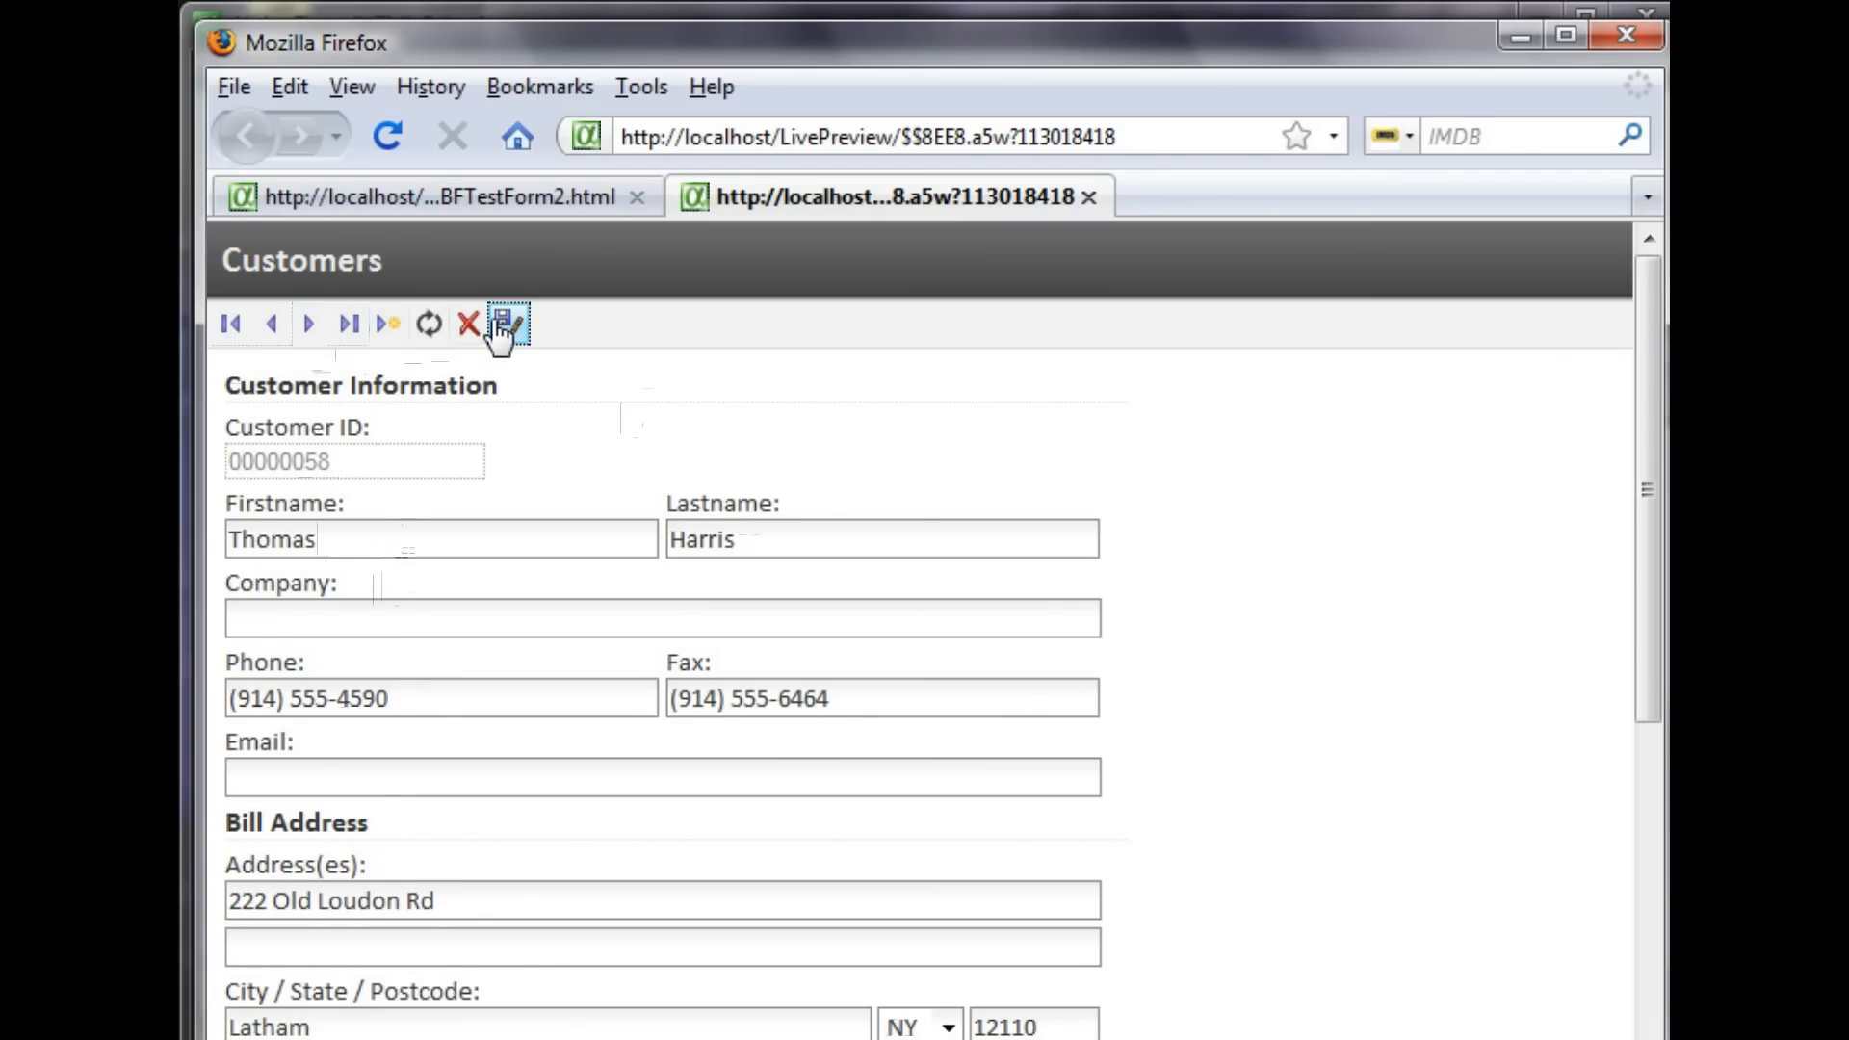
click(289, 333)
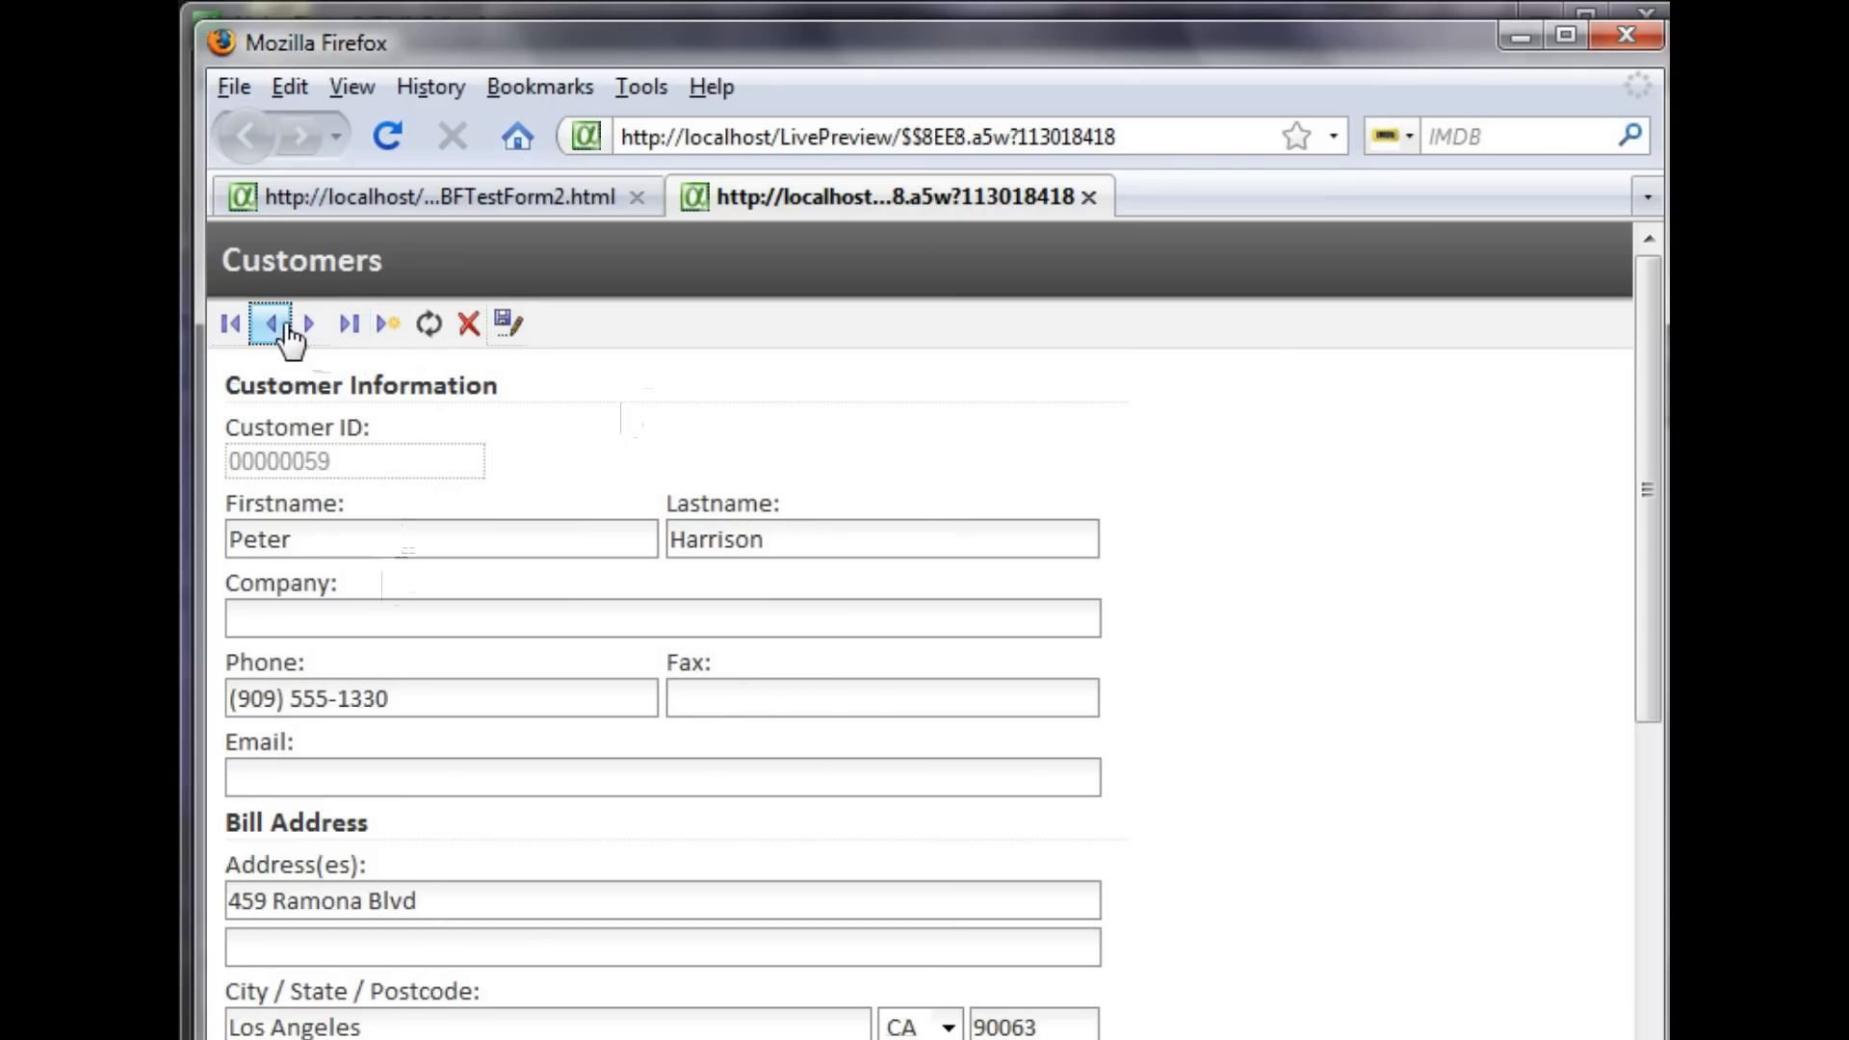
click(287, 333)
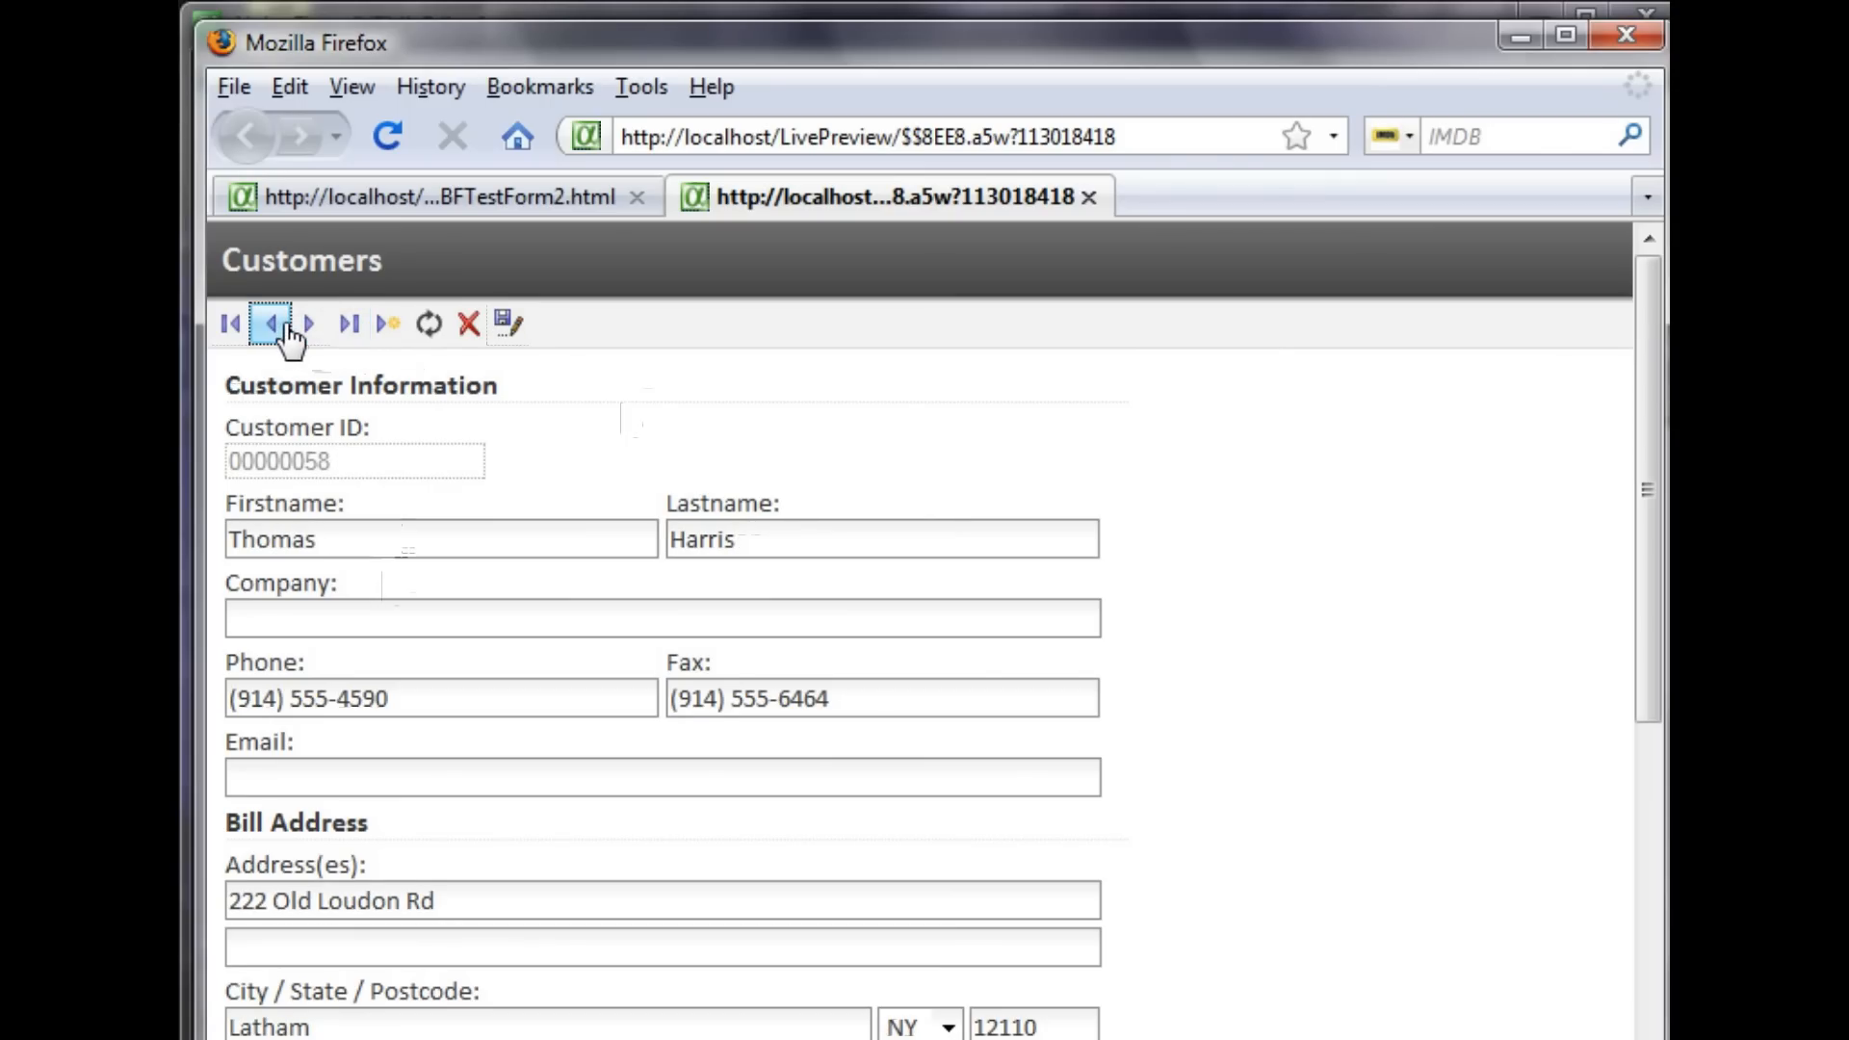